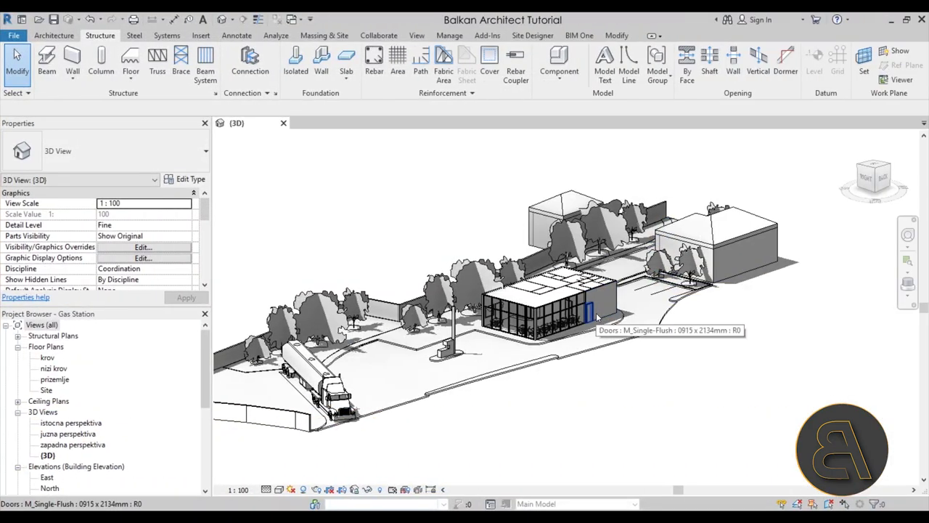
Examine the gas station building and its surrounding site in the 3D view.
shift+middle_drag(563, 428, 541, 466)
scroll(514, 320, up, 3)
middle_drag(503, 394, 436, 386)
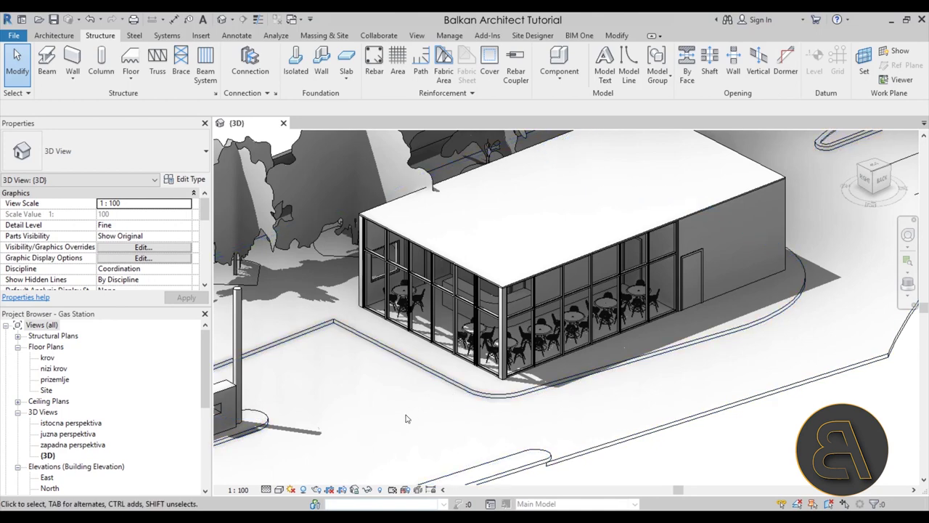
shift+middle_drag(406, 419, 403, 391)
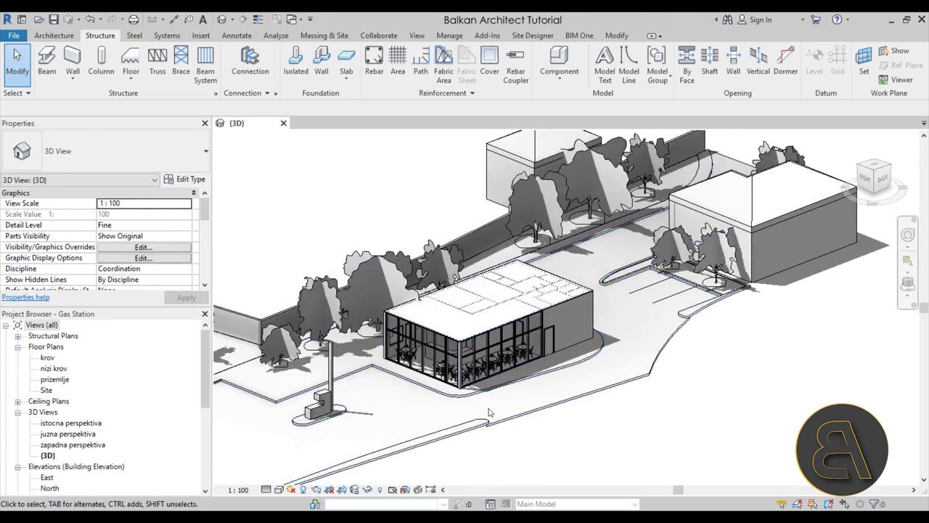
middle_drag(489, 412, 505, 399)
middle_drag(468, 469, 470, 464)
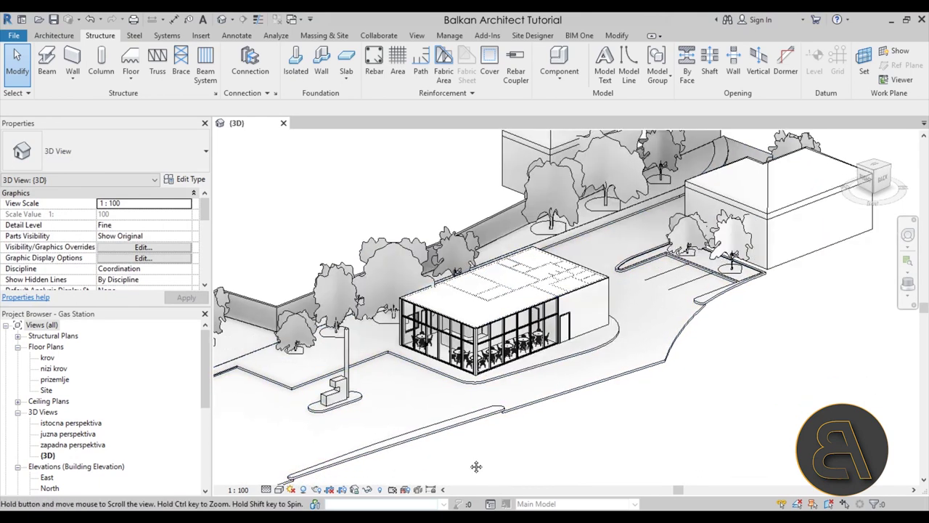
scroll(406, 401, down, 2)
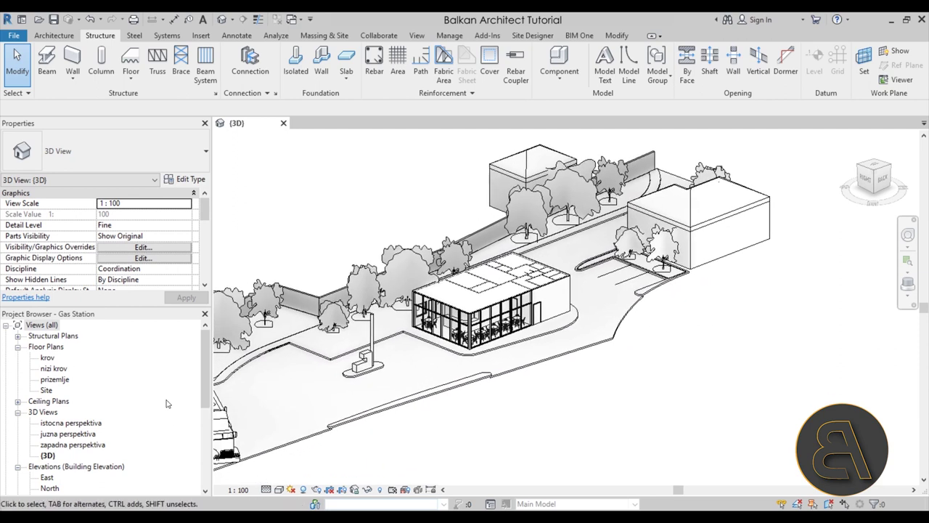
Open the East building elevation and frame the station's glazed facade together with its levels.
scroll(160, 382, down, 3)
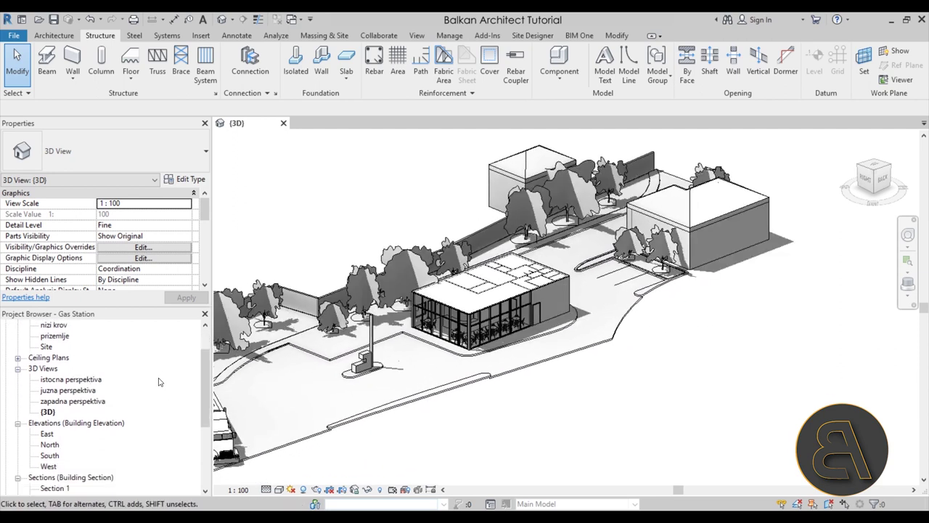
double_click(46, 423)
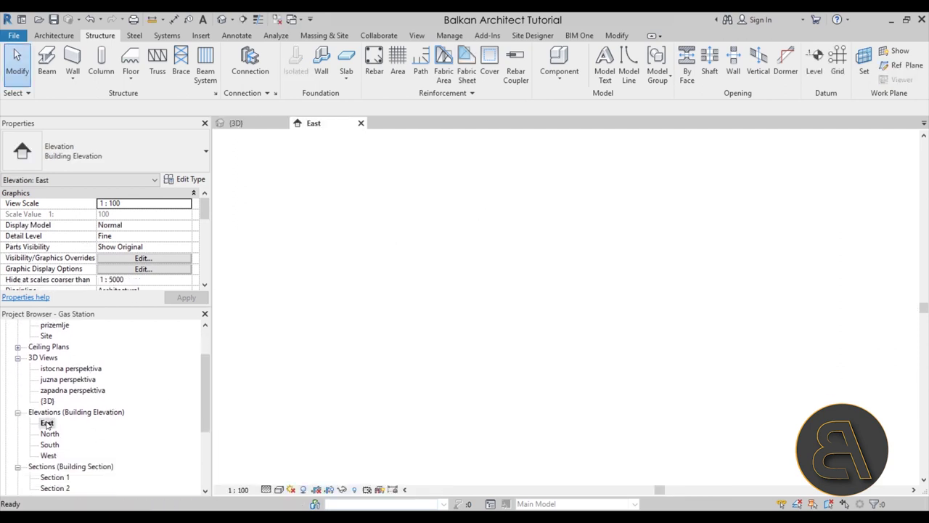
scroll(697, 334, up, 5)
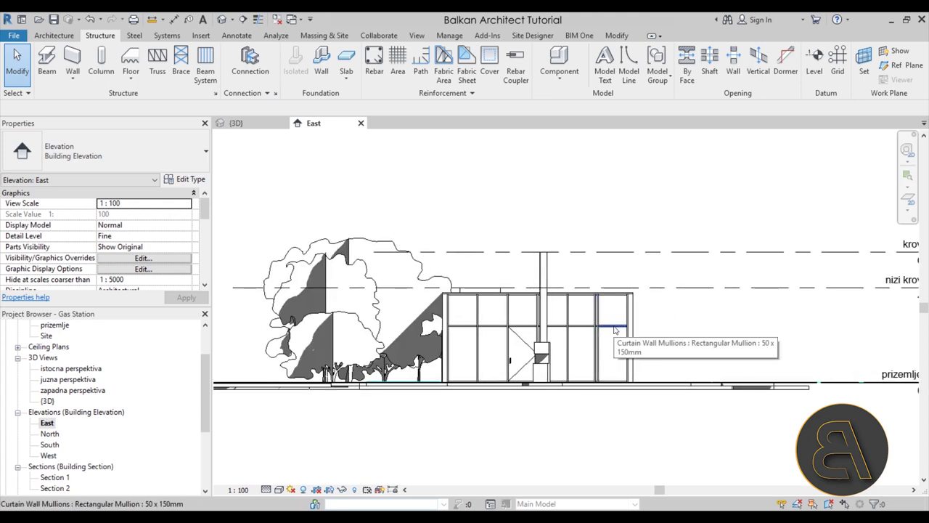
scroll(553, 394, down, 3)
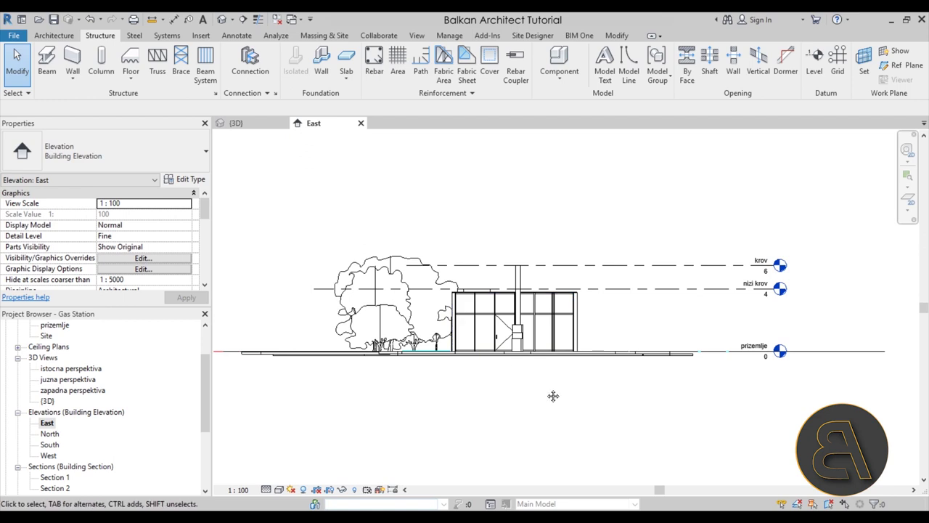
scroll(471, 279, up, 2)
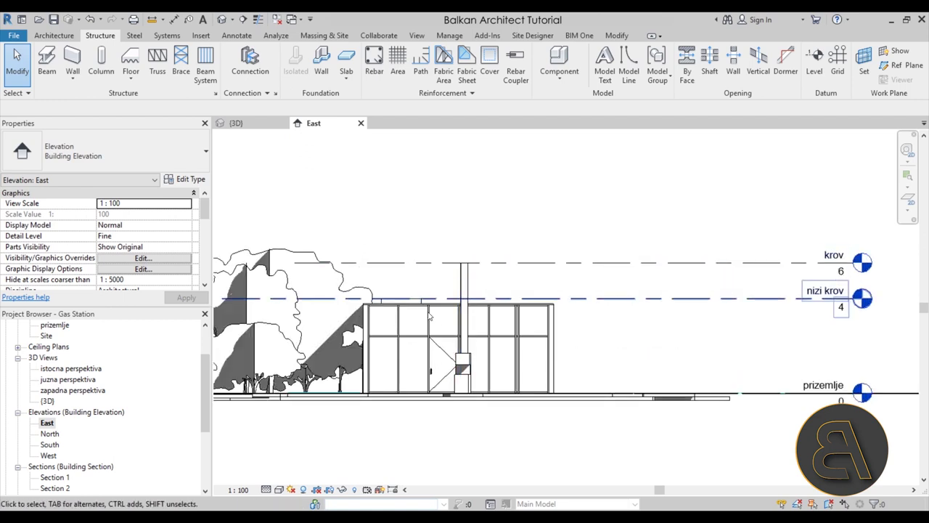
Reveal the hidden elements in the East elevation, look them over, and return to the normal display.
click(354, 491)
scroll(468, 316, down, 1)
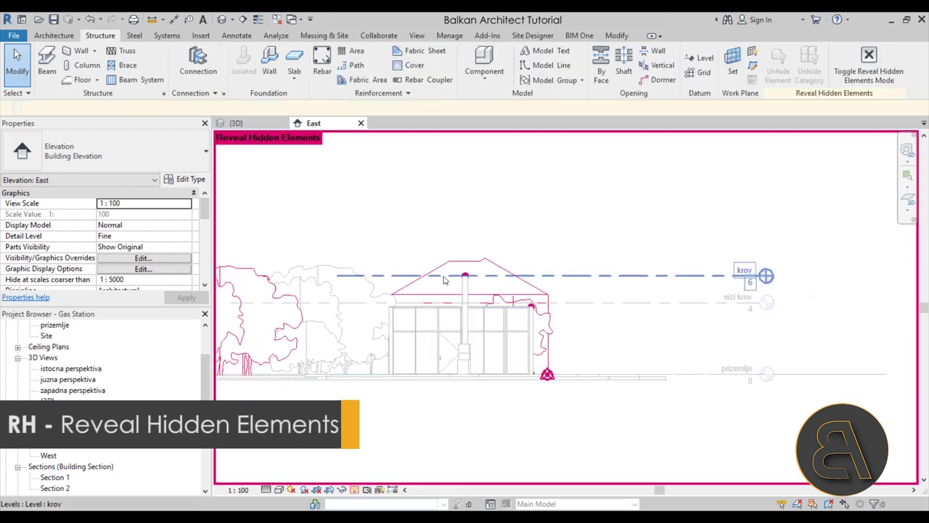
middle_drag(354, 292, 466, 278)
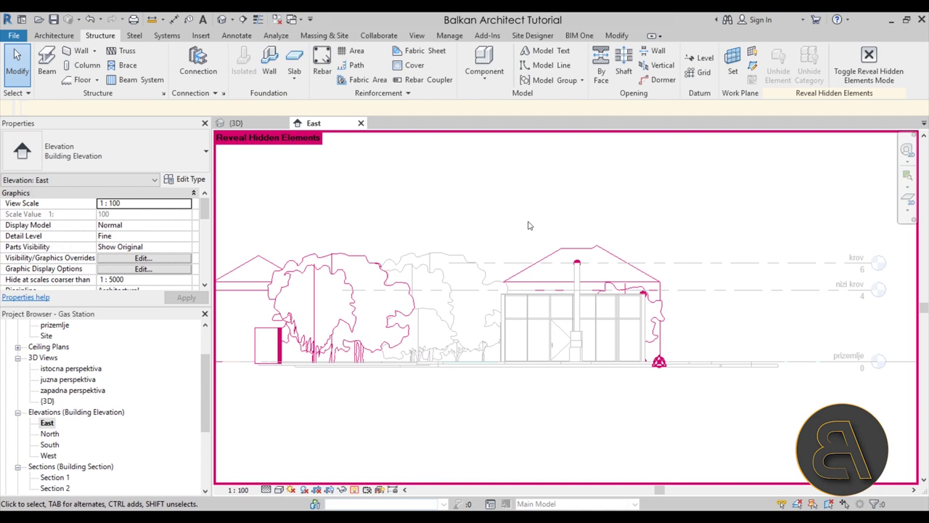
click(353, 489)
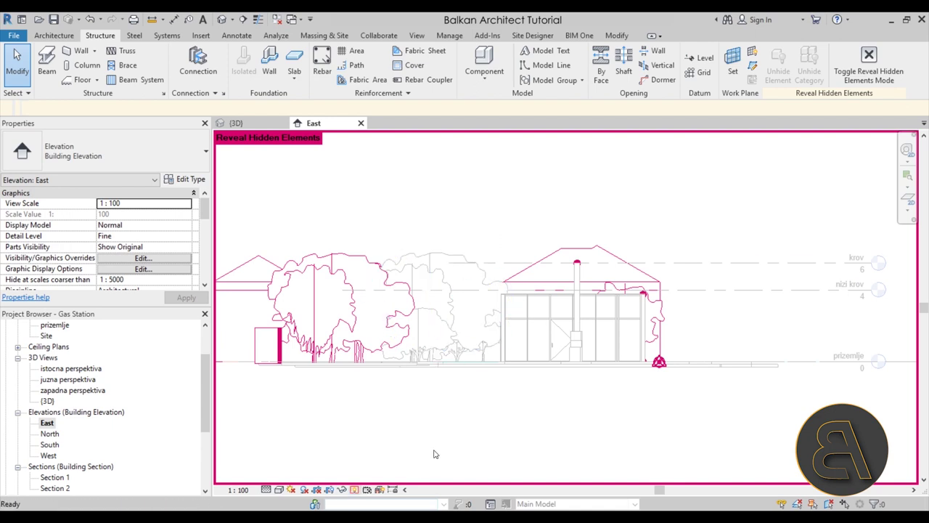
Start a Roof by Extrusion on a work plane picked from the glazed facade, with reference level krov and offset 0.
scroll(532, 296, up, 1)
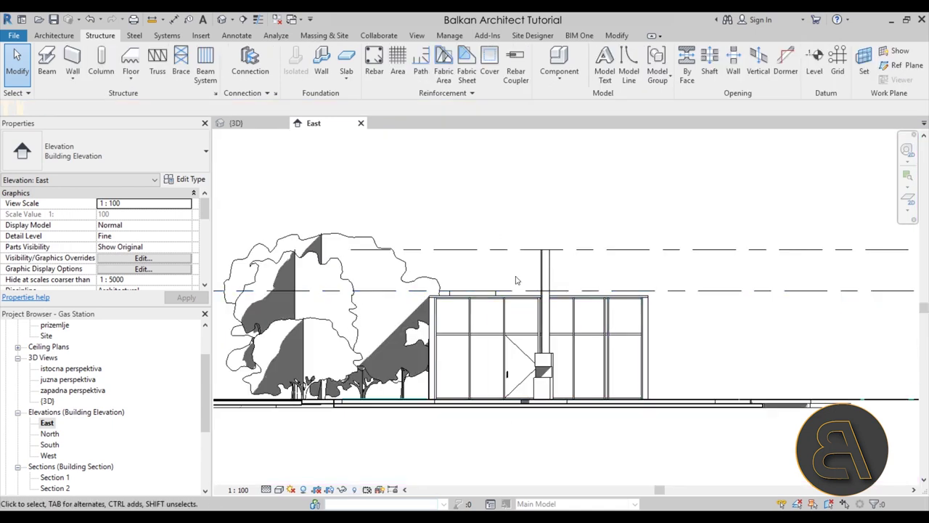
middle_drag(544, 322, 500, 320)
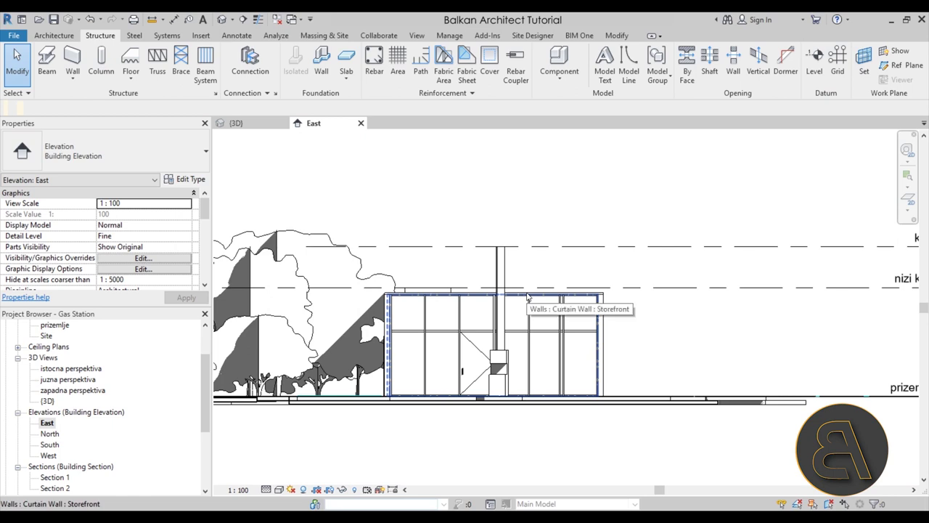
middle_drag(395, 358, 384, 346)
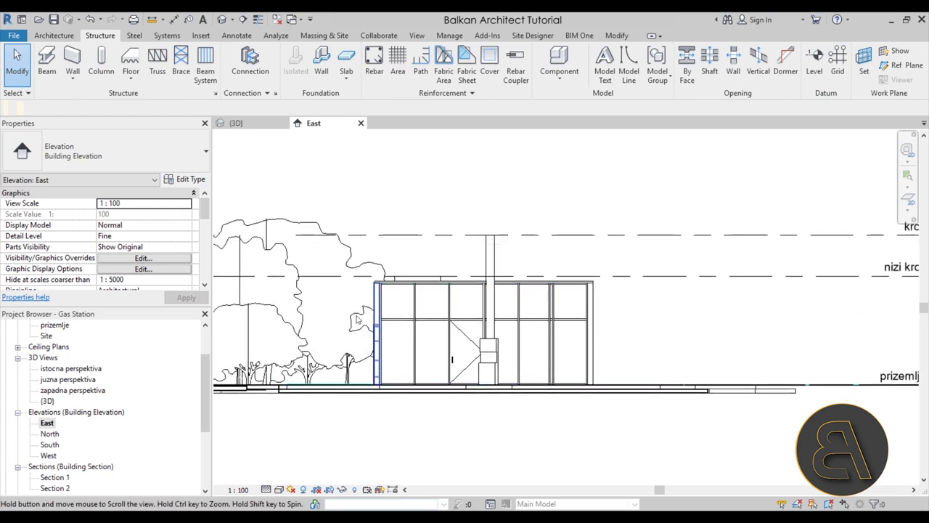
click(56, 36)
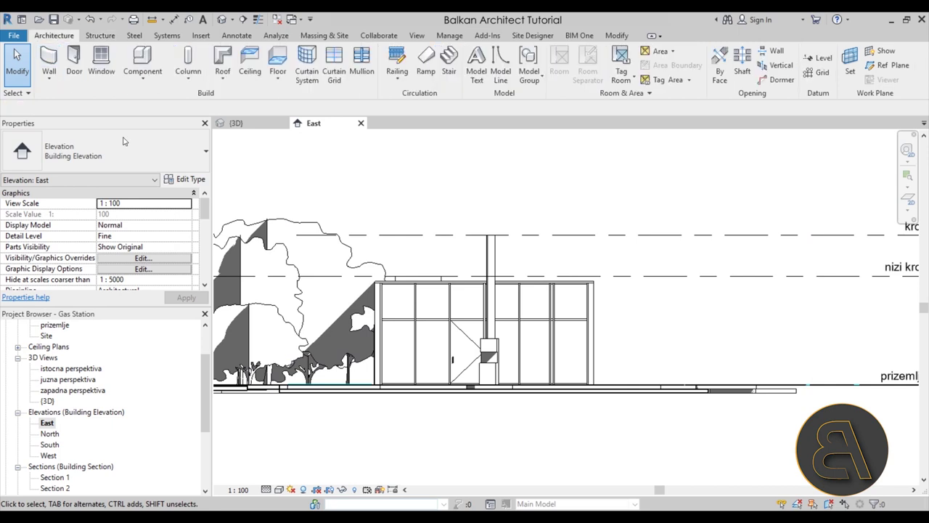
click(223, 80)
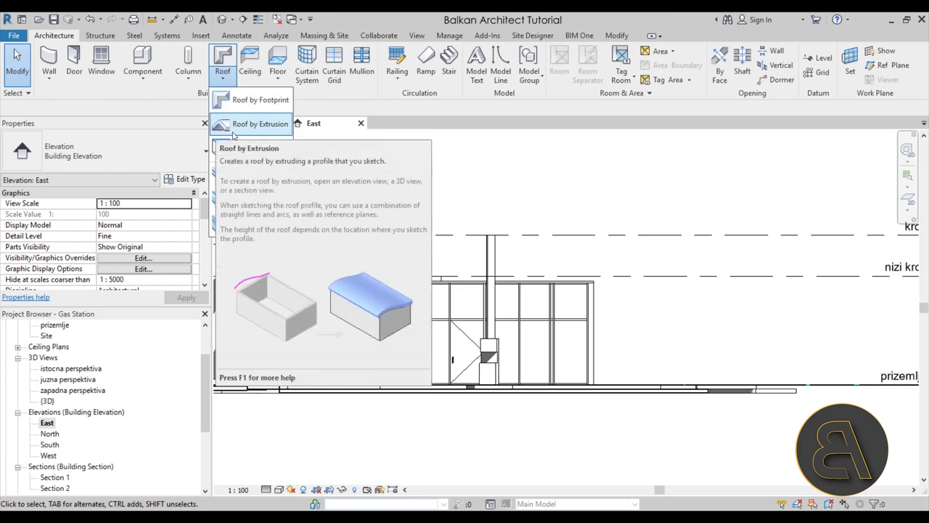
click(234, 134)
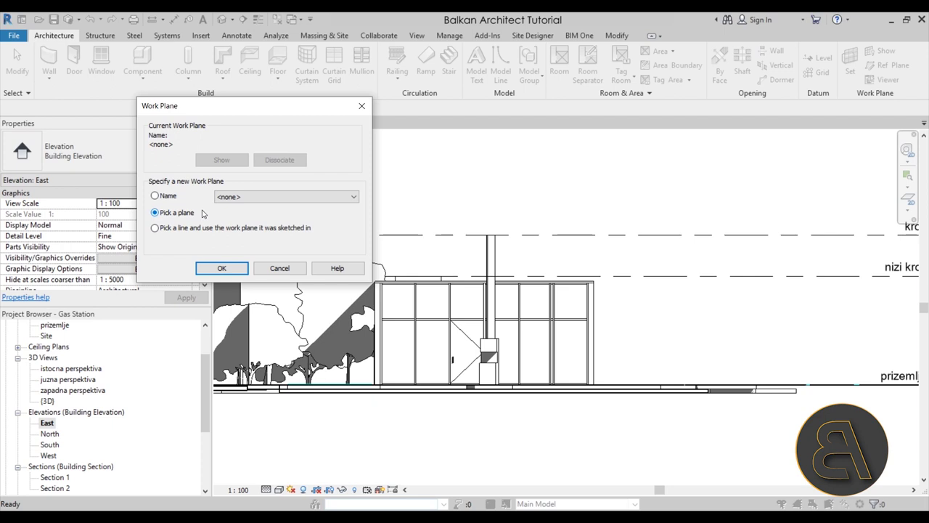
click(221, 267)
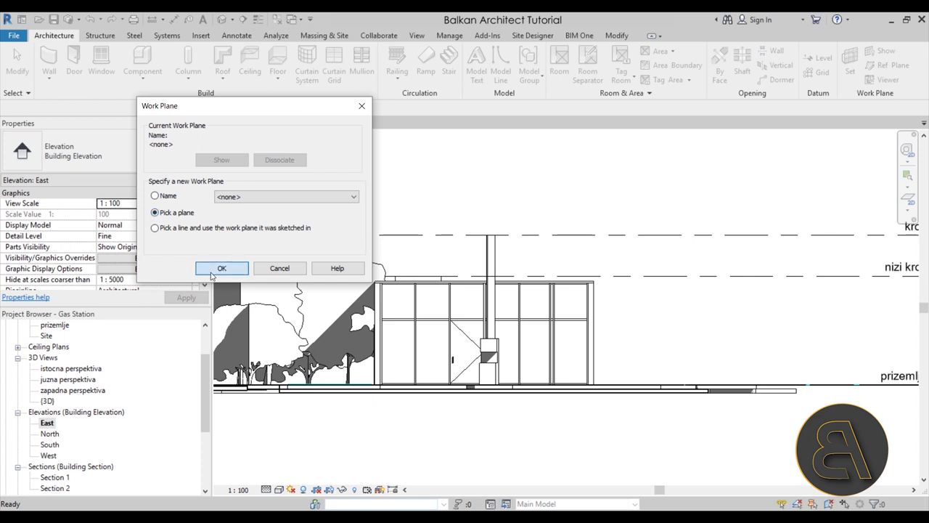
scroll(405, 305, up, 2)
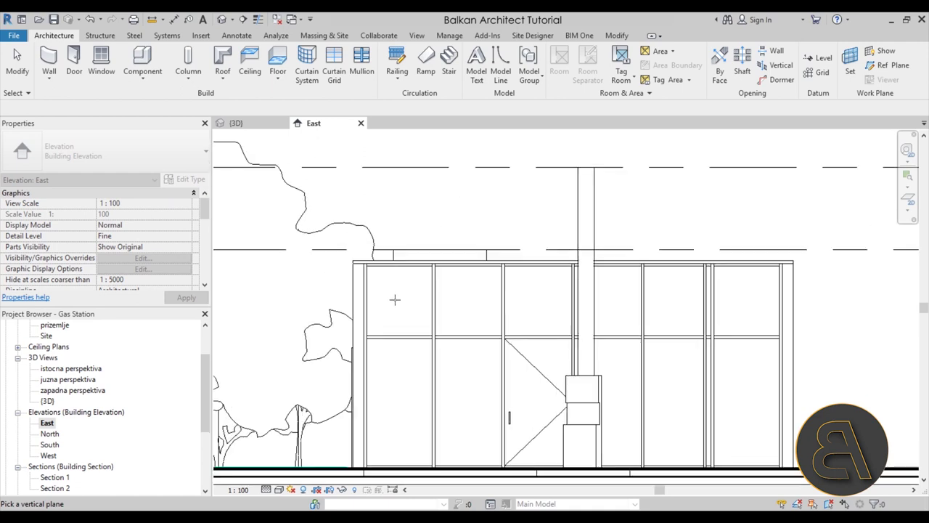
click(416, 269)
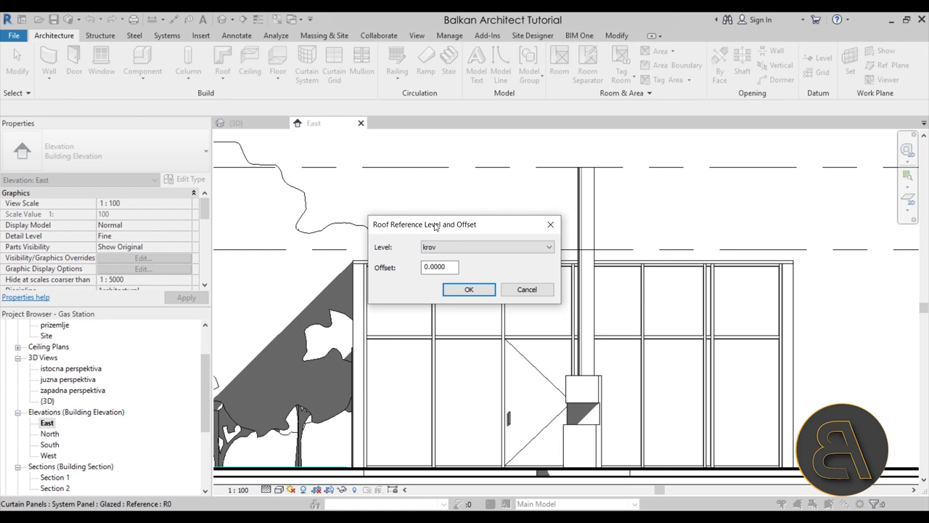
click(470, 290)
Sketch a start-end-radius arc over the building as the roof profile, about 10.93 long, peaking just above the krov level.
scroll(378, 339, down, 3)
scroll(450, 332, down, 2)
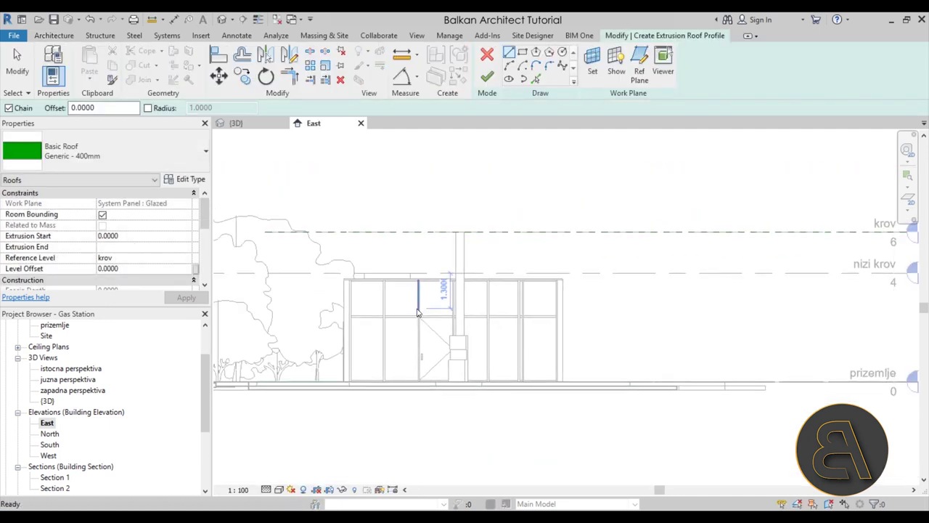
middle_drag(415, 296, 421, 324)
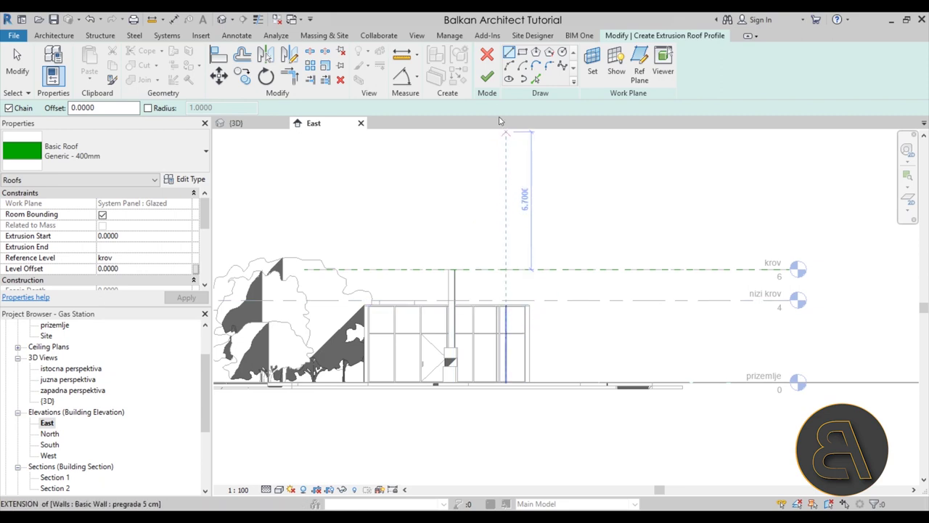
click(508, 68)
scroll(357, 309, up, 2)
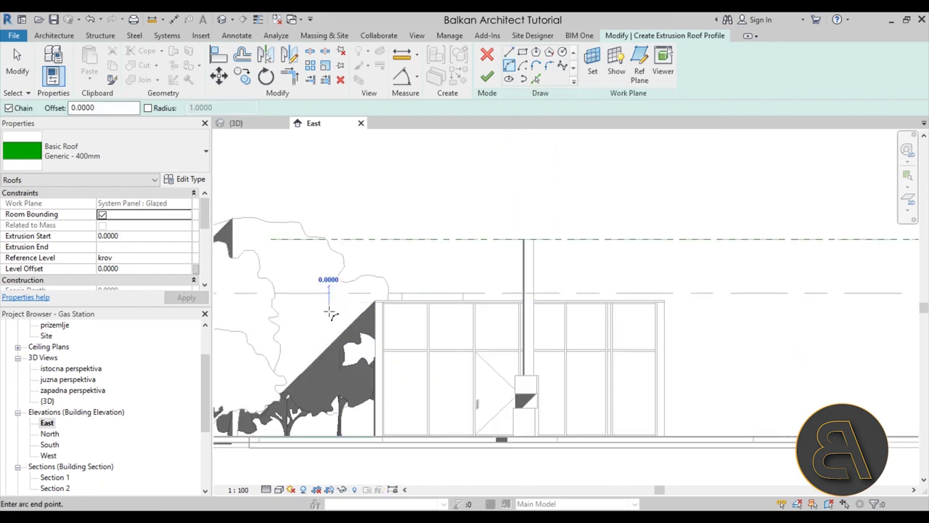
middle_drag(339, 312, 317, 327)
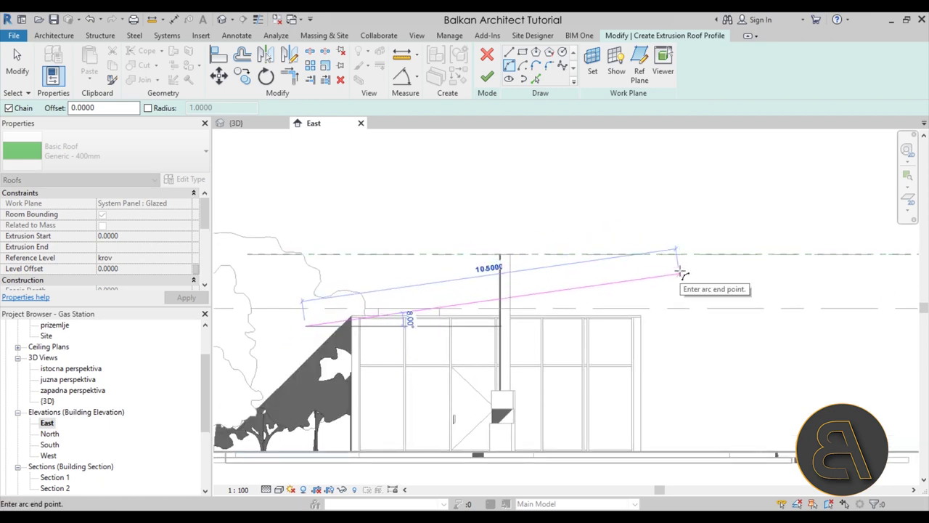
click(680, 269)
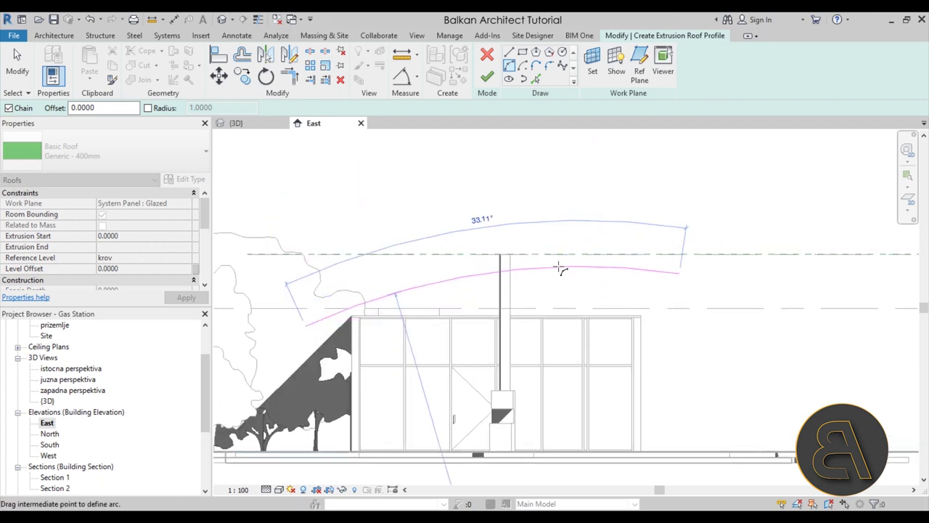
click(479, 255)
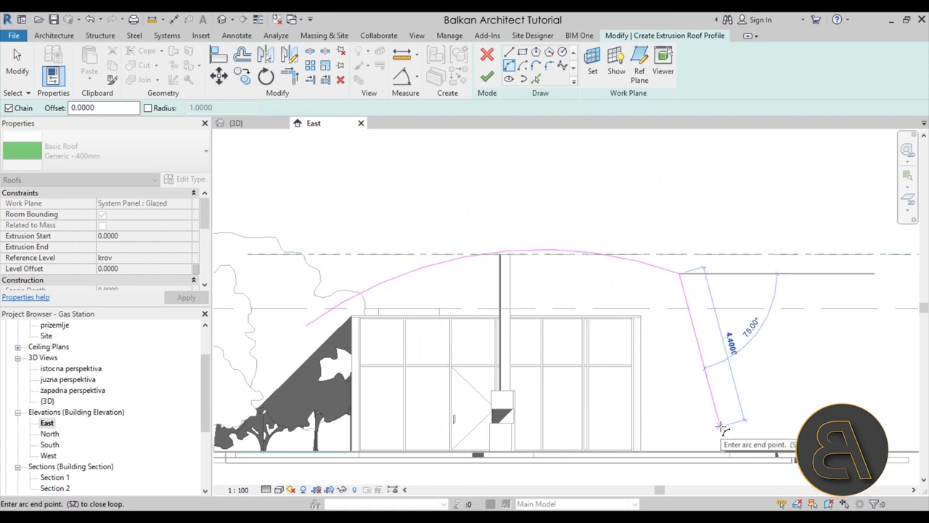
key(Escape)
key(Escape)
Stretch the arc's higher end slightly outward to a length of about 11.13 and finish the extrusion roof profile.
click(674, 275)
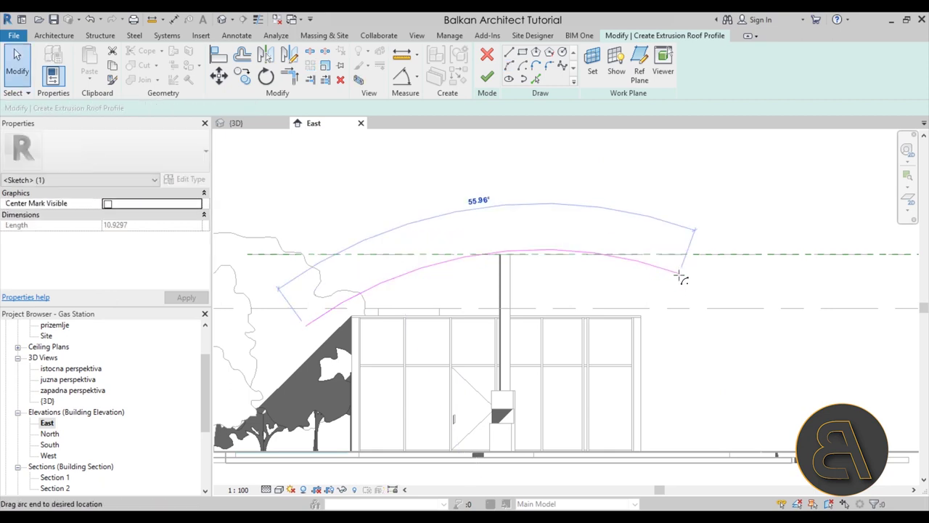
drag(678, 275, 686, 276)
click(661, 332)
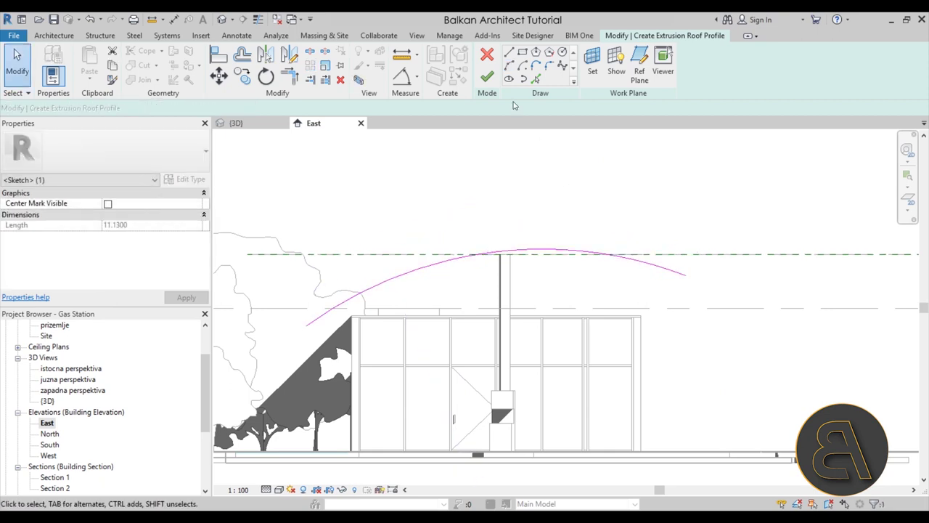
click(487, 77)
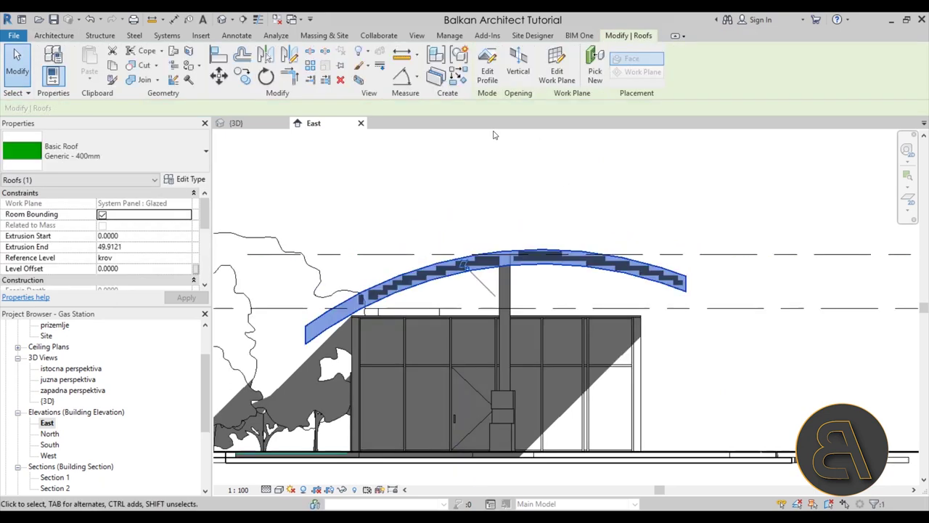
Open the default 3D view and inspect how far the curved roof extends over the site.
click(222, 20)
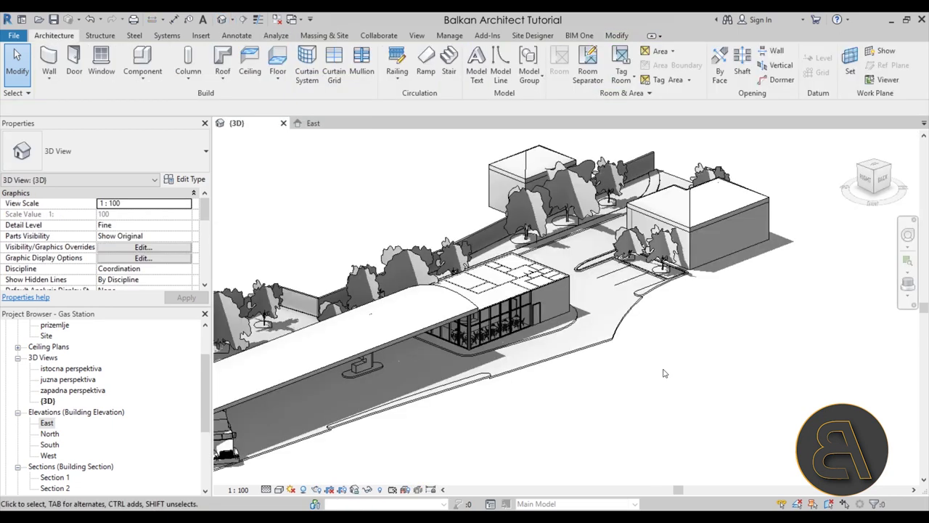
shift+middle_drag(673, 385, 656, 392)
scroll(656, 392, down, 4)
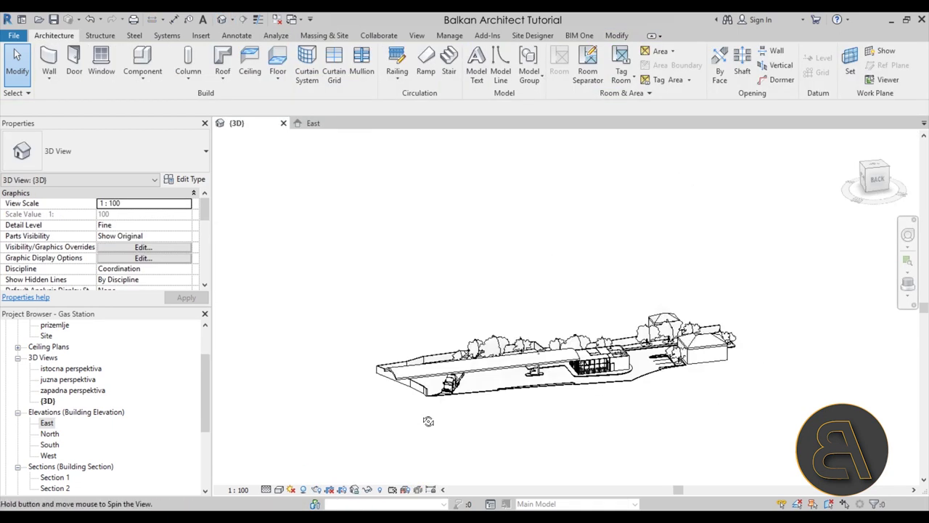
shift+middle_drag(428, 421, 553, 438)
scroll(508, 379, up, 3)
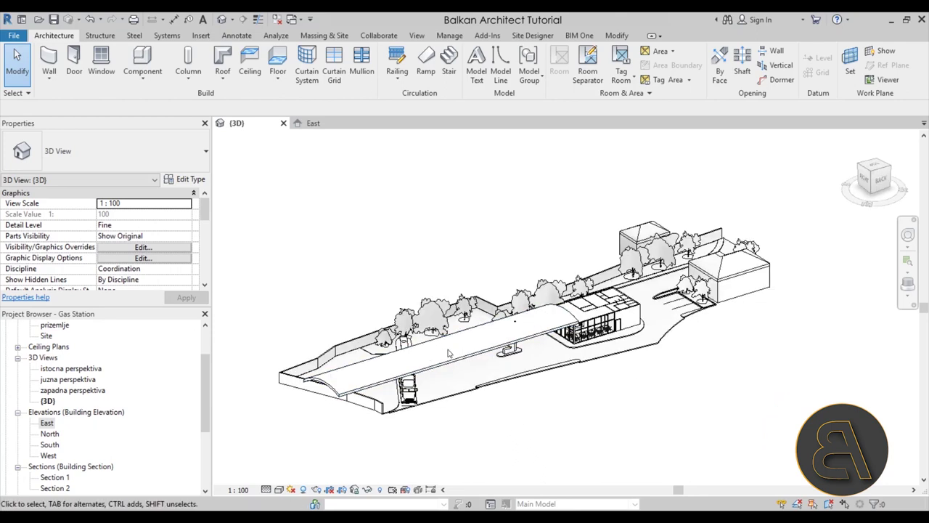
Stretch the curved roof's building-side end over the whole store, to an extrusion start of about -14.35.
click(508, 330)
shift+middle_drag(744, 391, 639, 434)
scroll(595, 407, up, 2)
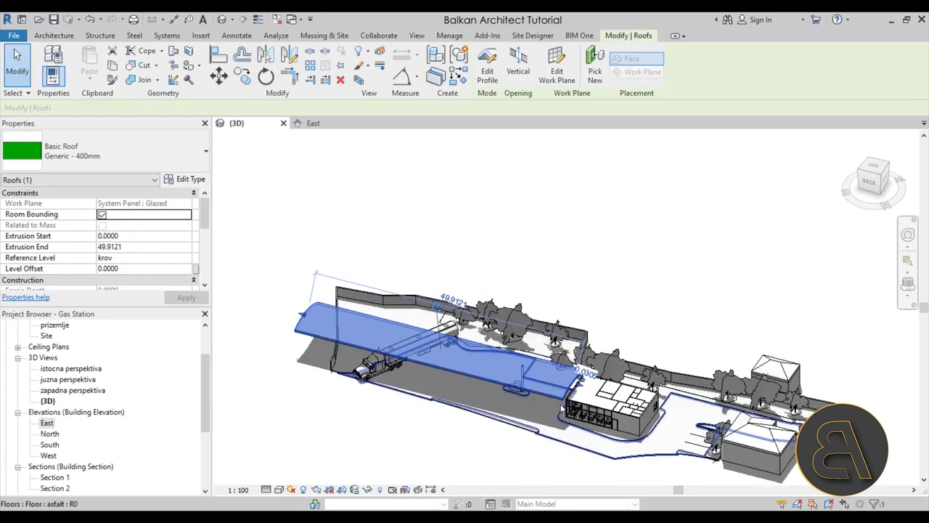
scroll(581, 390, up, 3)
scroll(581, 390, up, 2)
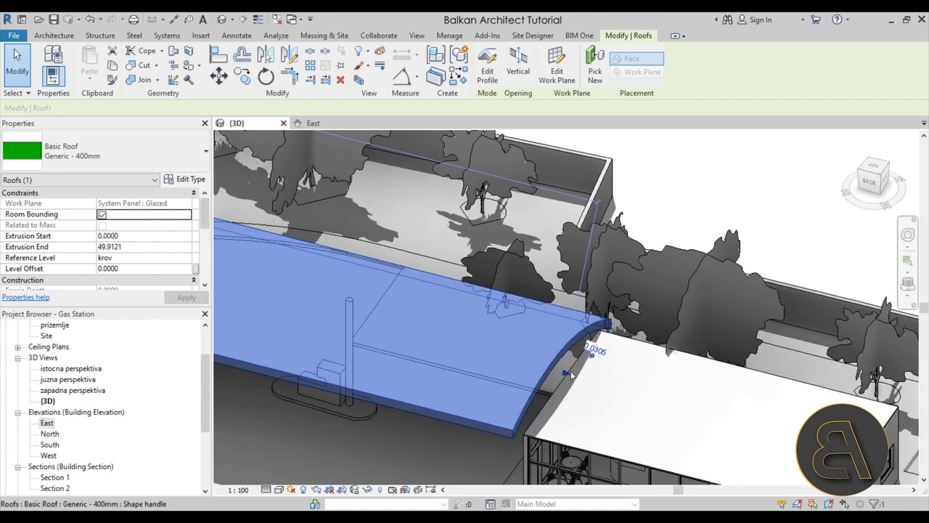
scroll(581, 390, down, 6)
scroll(274, 308, up, 4)
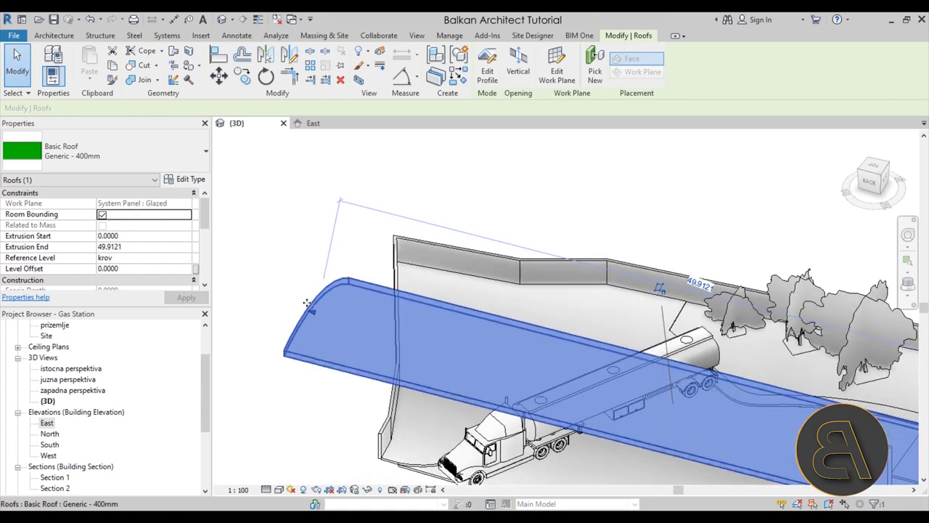
scroll(275, 305, down, 5)
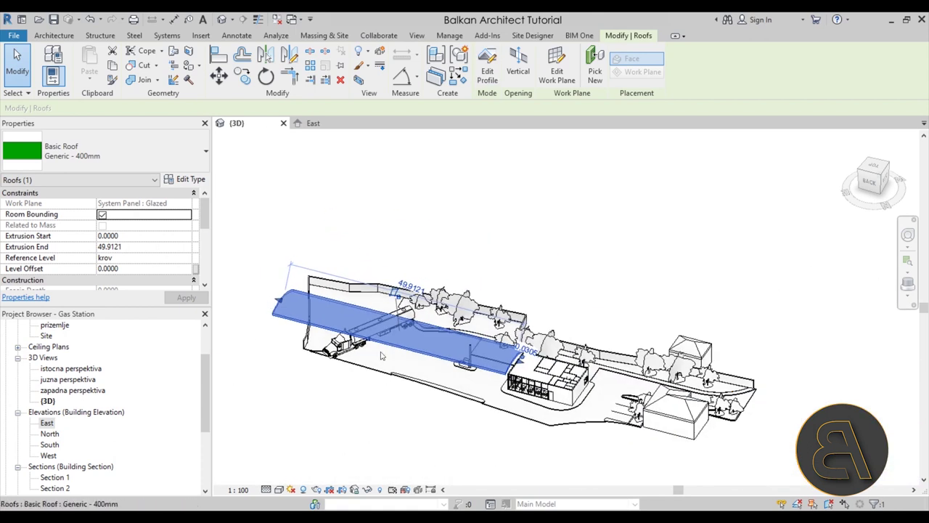
scroll(535, 372, up, 2)
drag(537, 368, 628, 400)
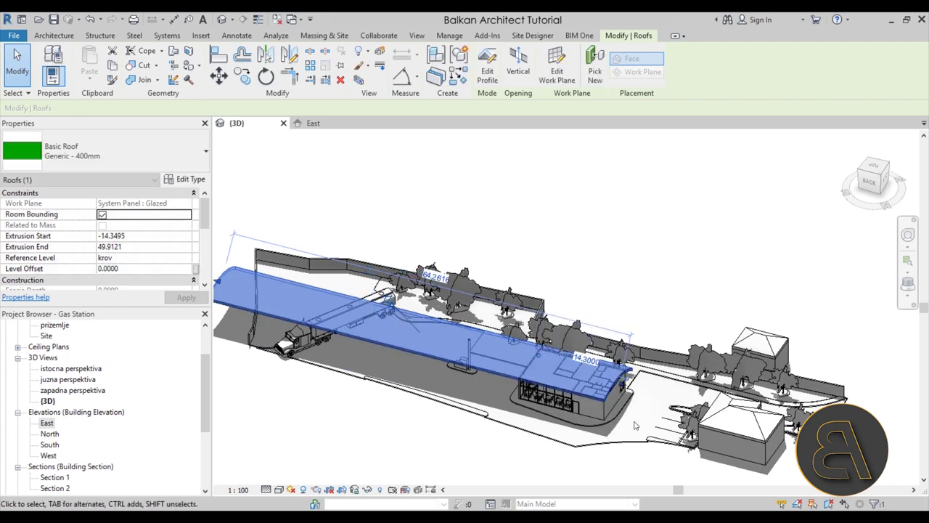
Shorten the roof's far end to just past the fuel pump, at an extrusion end of about 14.37, and deselect the roof.
shift+middle_drag(551, 435, 478, 420)
middle_drag(368, 413, 499, 411)
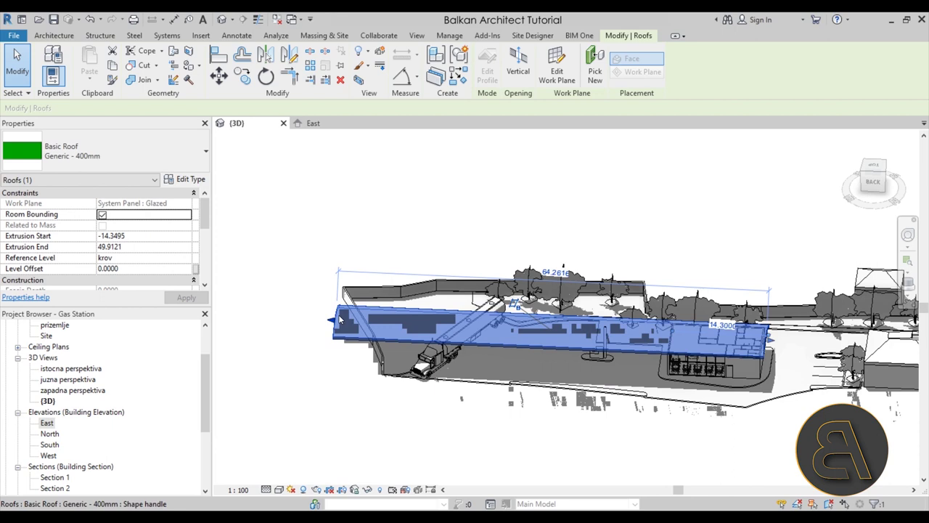
drag(336, 322, 575, 330)
shift+middle_drag(553, 402, 524, 450)
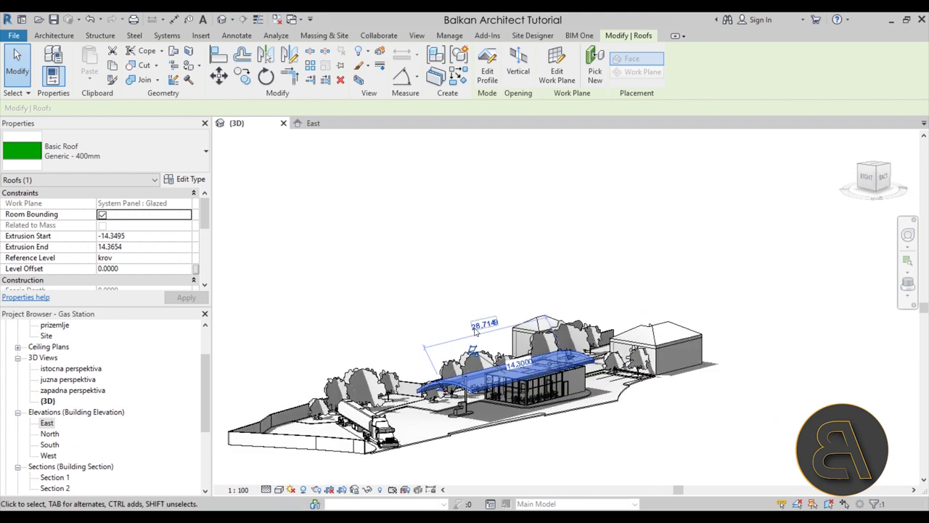
scroll(512, 348, up, 2)
middle_drag(468, 311, 432, 312)
click(490, 440)
shift+middle_drag(490, 440, 491, 396)
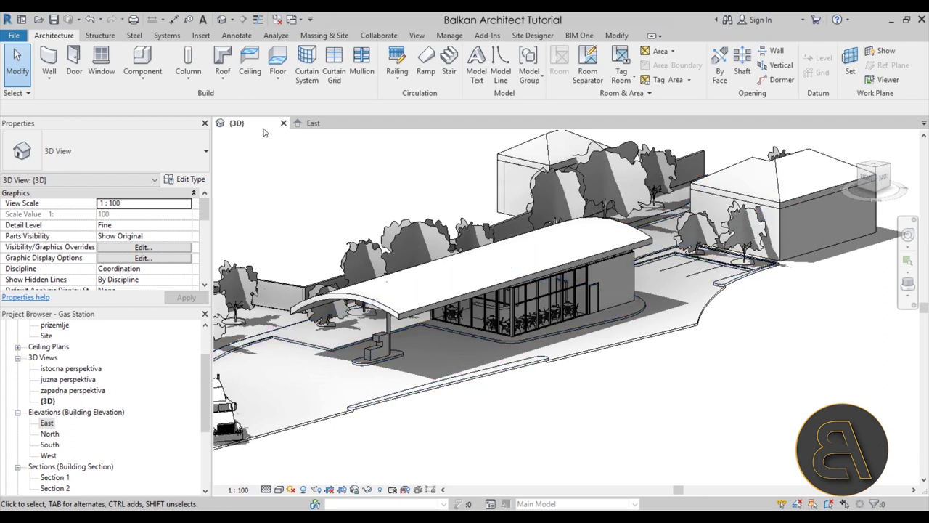
Start the Truss command, agree to load a family, and open the Structural Trusses folder of the US Metric library.
click(101, 36)
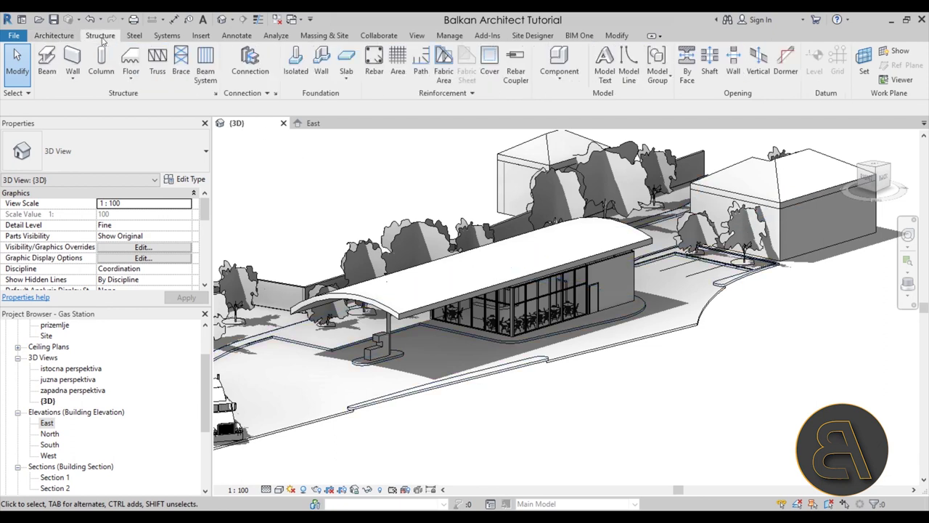
click(159, 73)
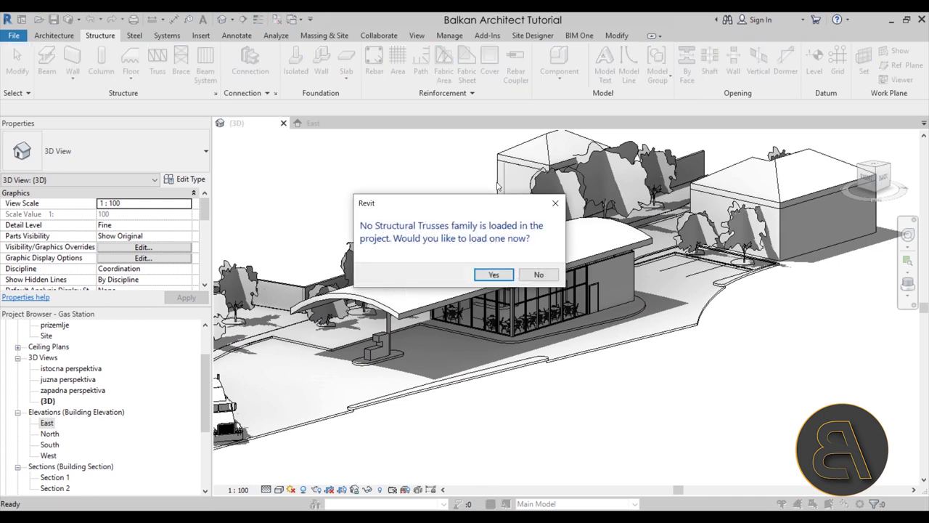
click(491, 275)
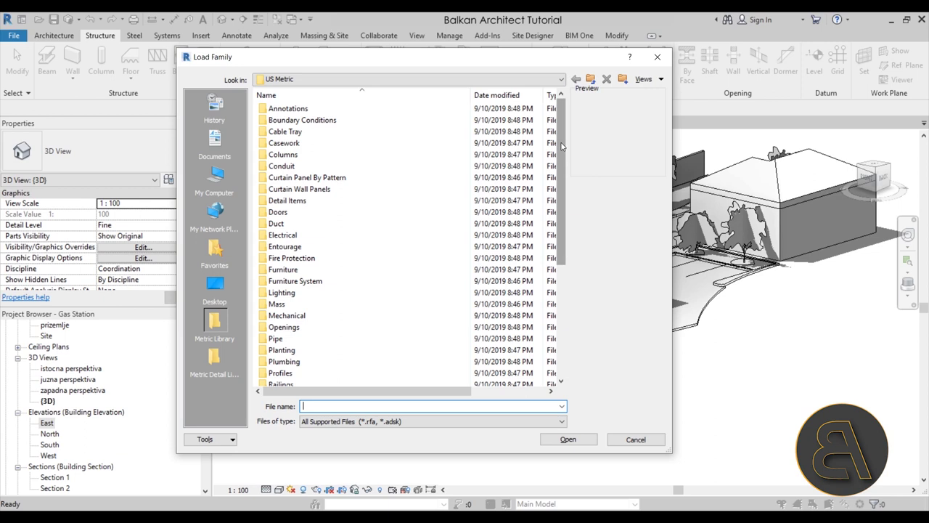
drag(561, 141, 568, 279)
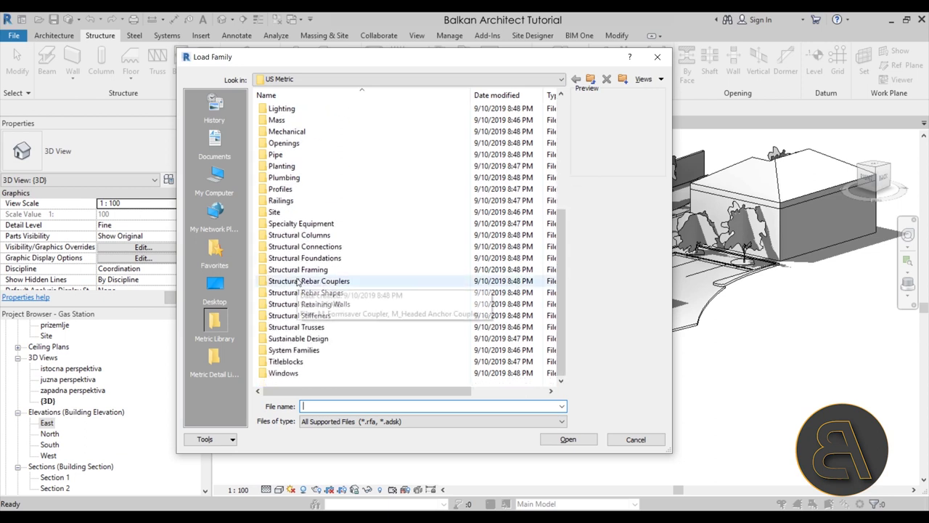
double_click(288, 328)
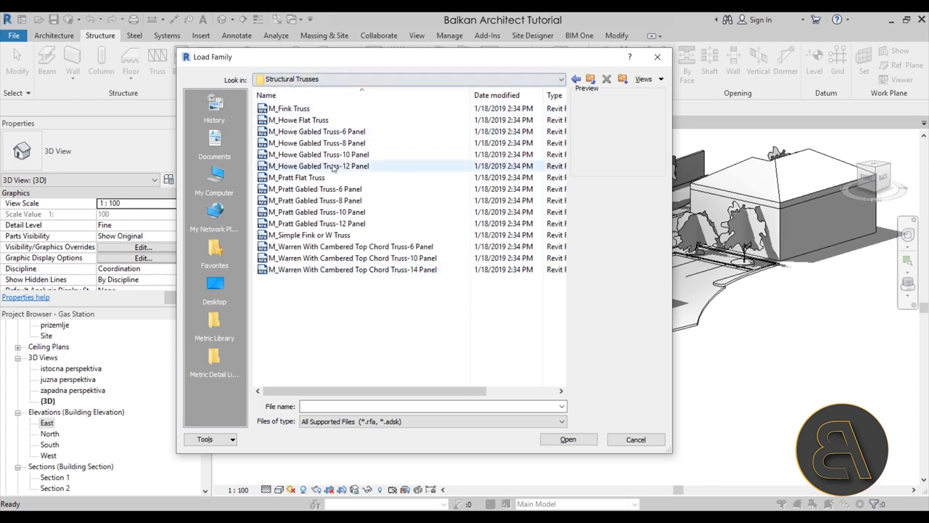
Preview the supplied truss families, from M_Fink Truss to the M_Warren With Cambered Top Chord types, and cancel the loading.
click(294, 109)
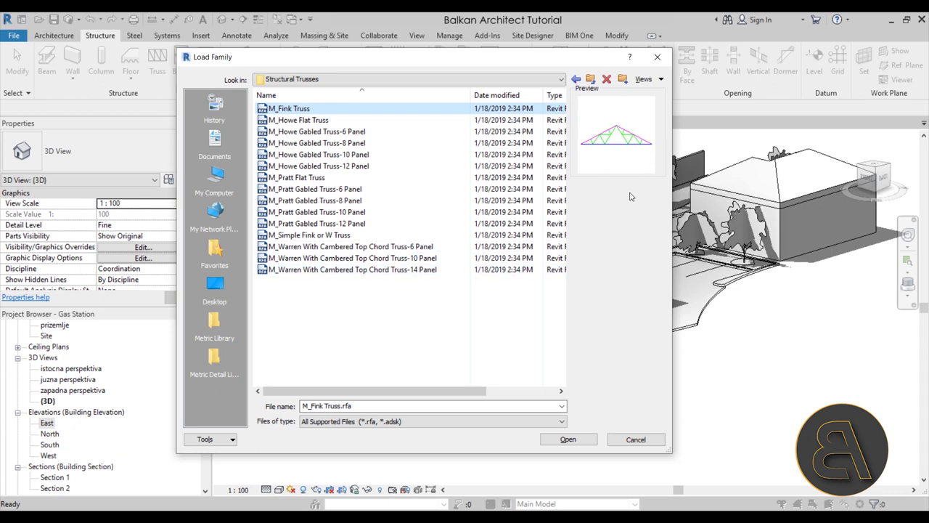
key(Down)
key(Down)
key(Down)
key(Down)
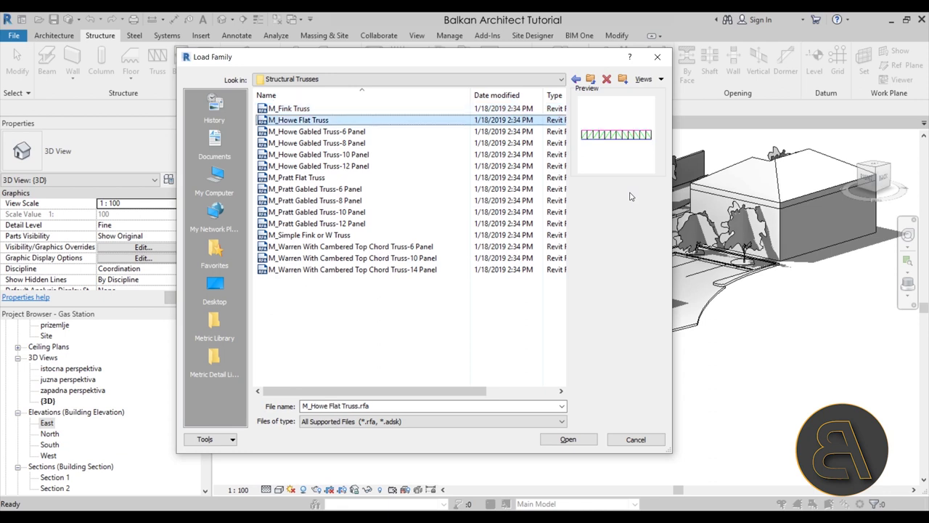
key(Down)
key(Down)
key(Down)
key(Down)
key(Down)
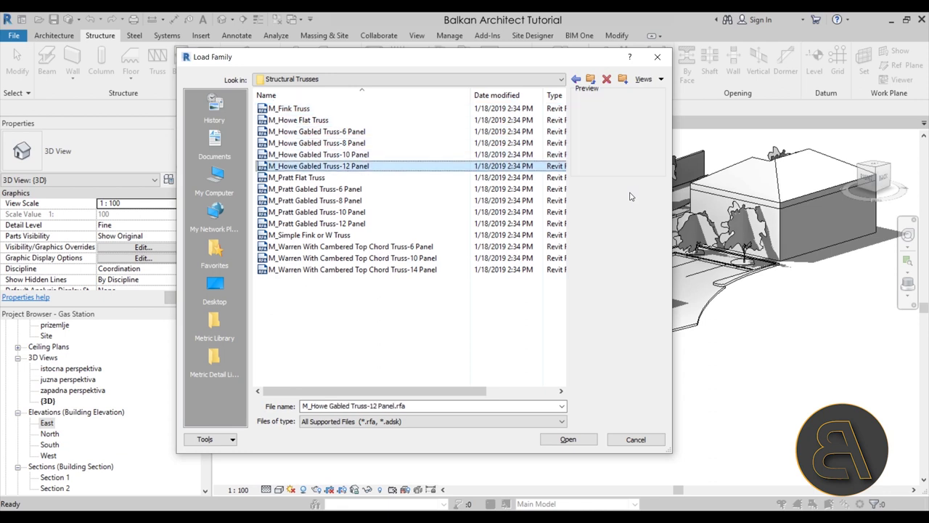
key(Down)
key(Down)
key(Down)
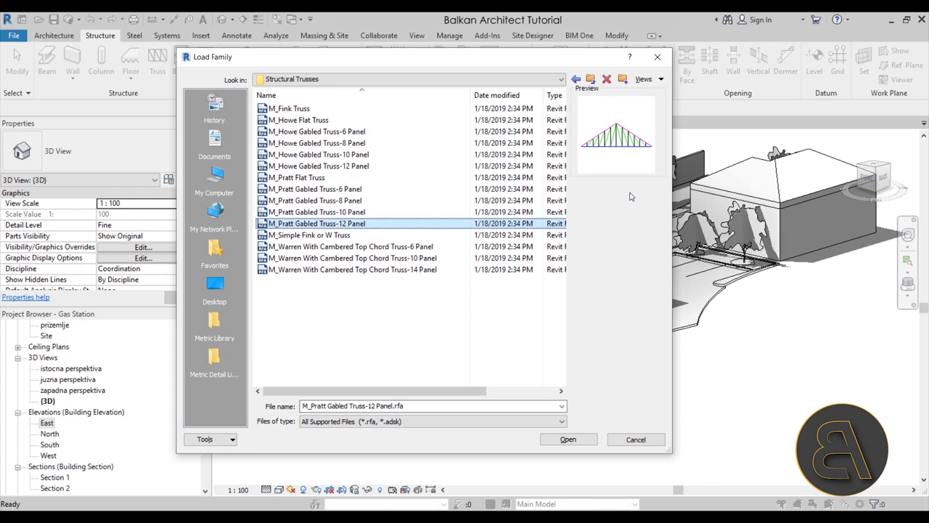
key(Down)
key(Down)
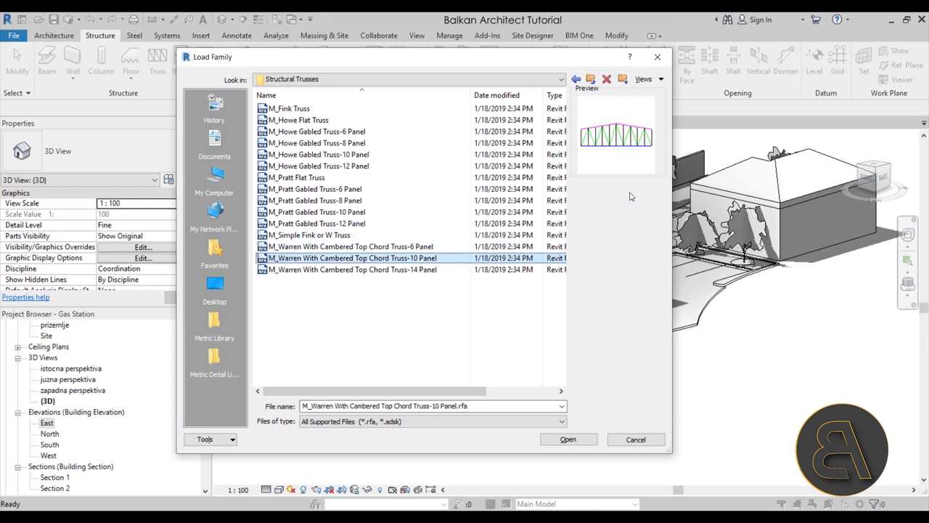
key(Up)
key(Up)
key(Up)
key(Up)
key(Up)
key(Up)
key(Up)
key(Up)
key(Up)
key(Up)
key(Up)
key(Up)
key(Up)
key(Up)
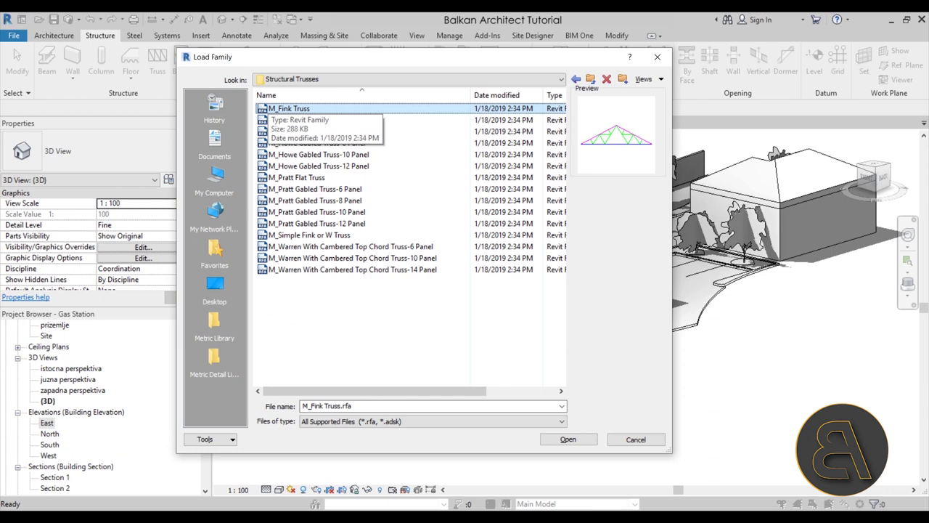
click(633, 439)
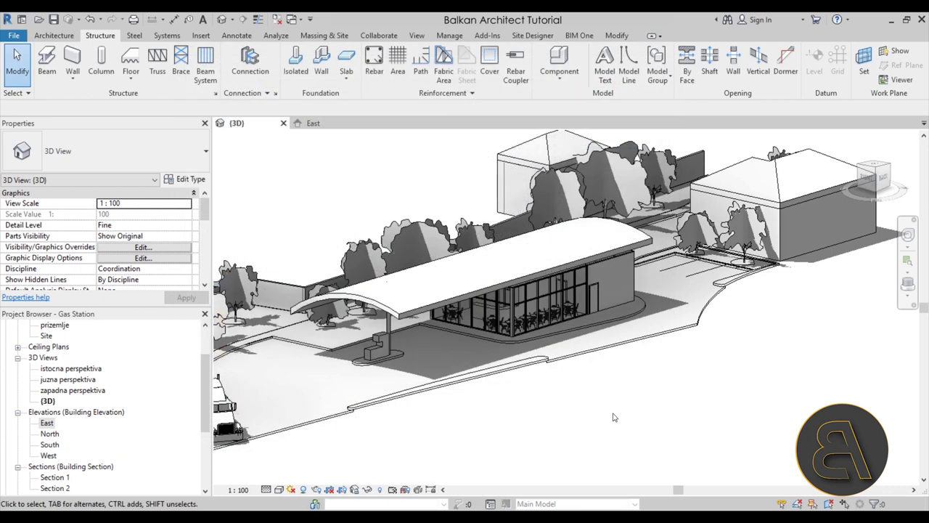
click(14, 36)
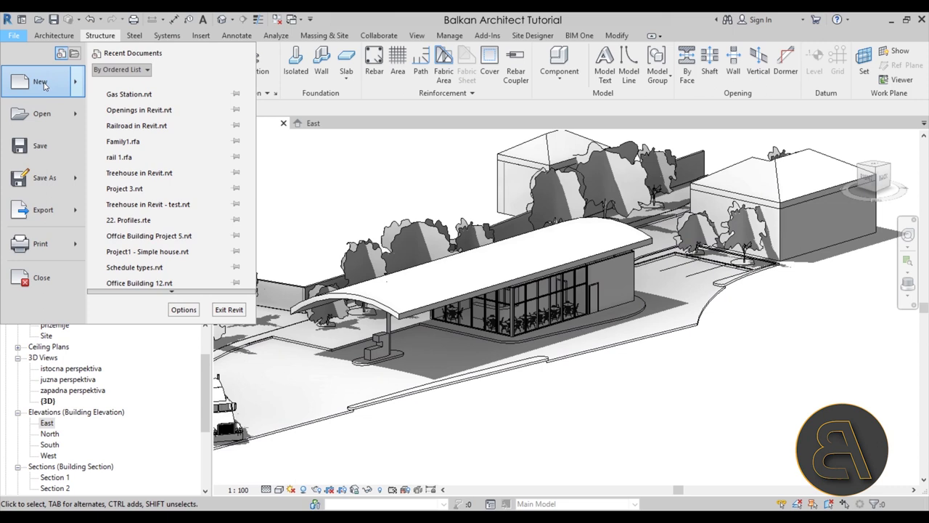
mouse_move(45, 86)
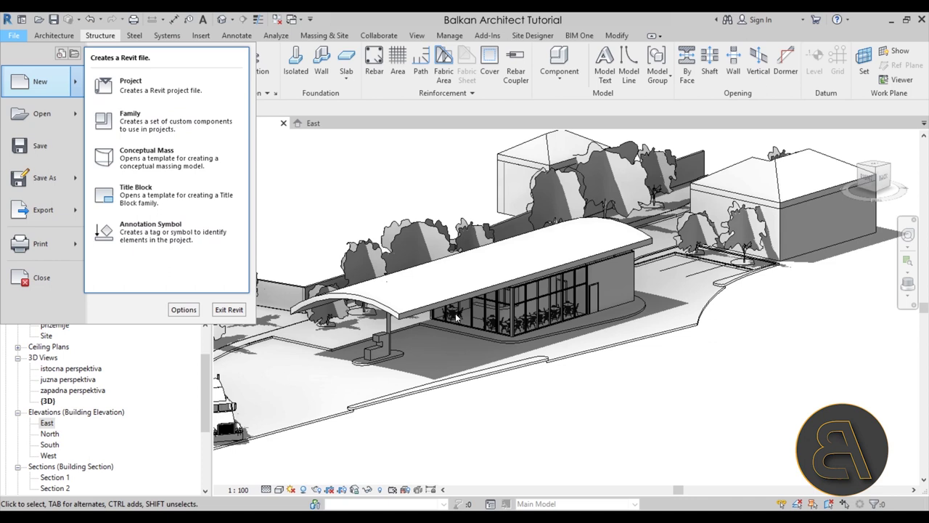
click(423, 352)
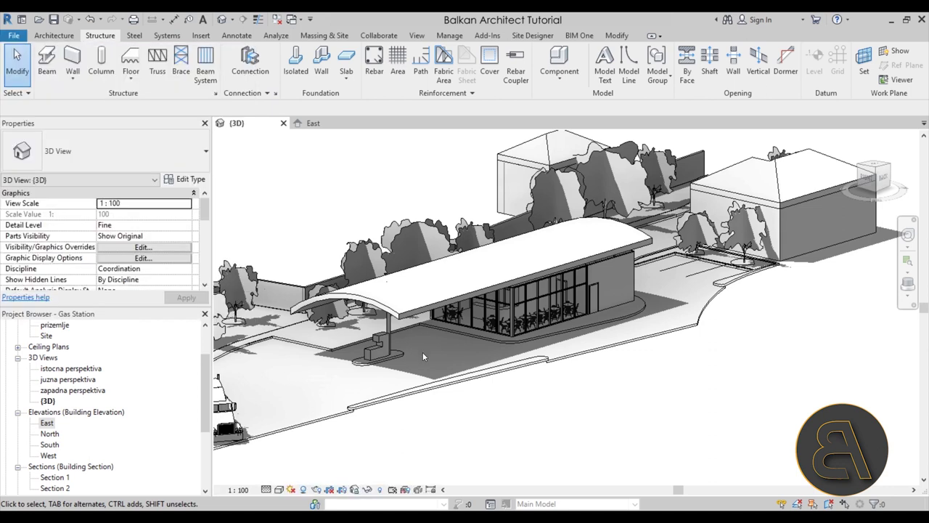
click(53, 35)
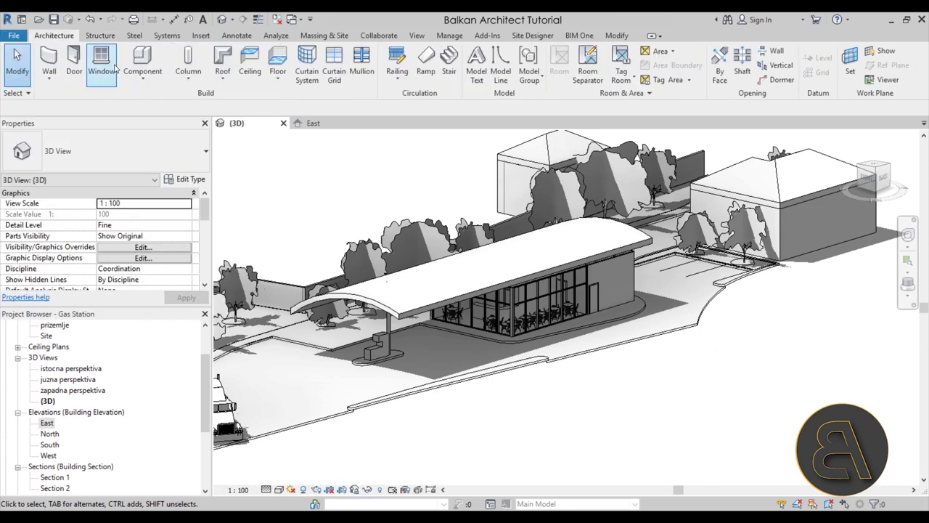
click(142, 82)
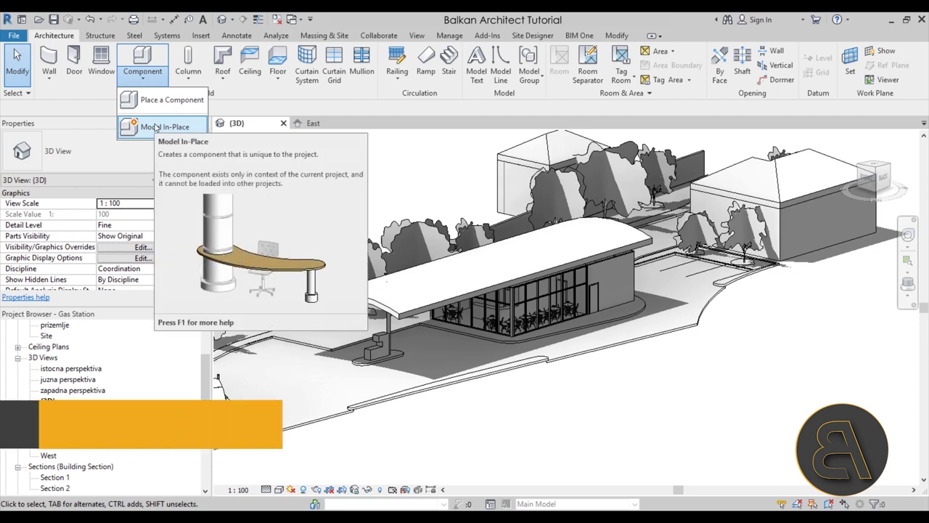
click(347, 220)
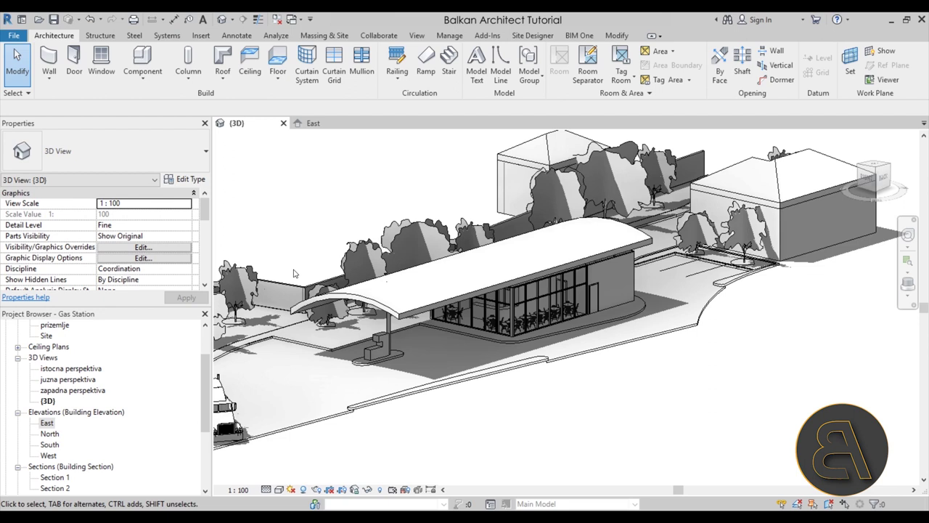
middle_drag(331, 211, 336, 199)
scroll(341, 194, up, 3)
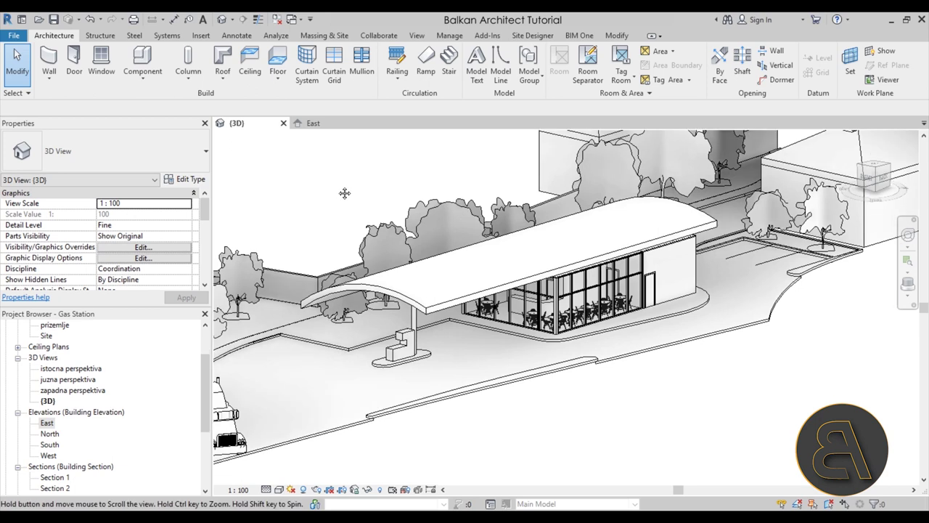
Create a new family from the Metric Structural Trusses template.
click(16, 36)
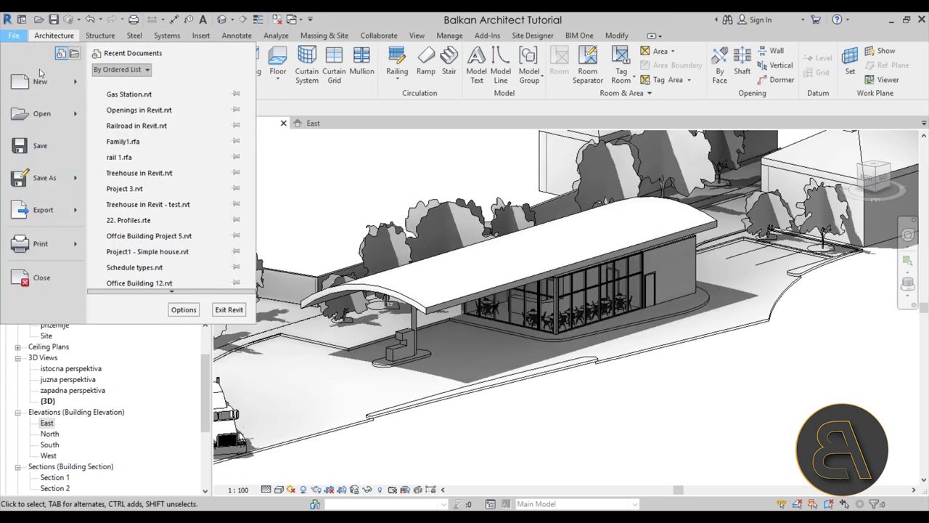
click(138, 120)
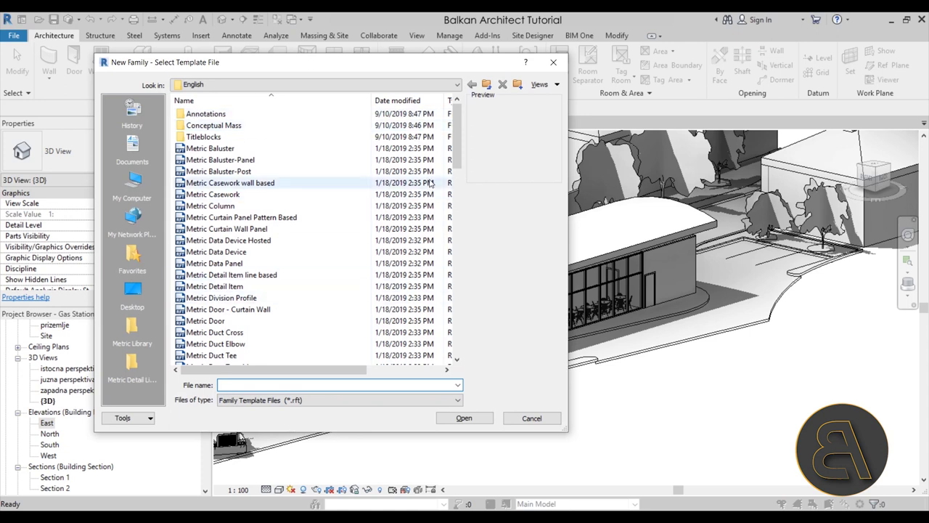
drag(457, 127, 460, 170)
scroll(280, 195, down, 13)
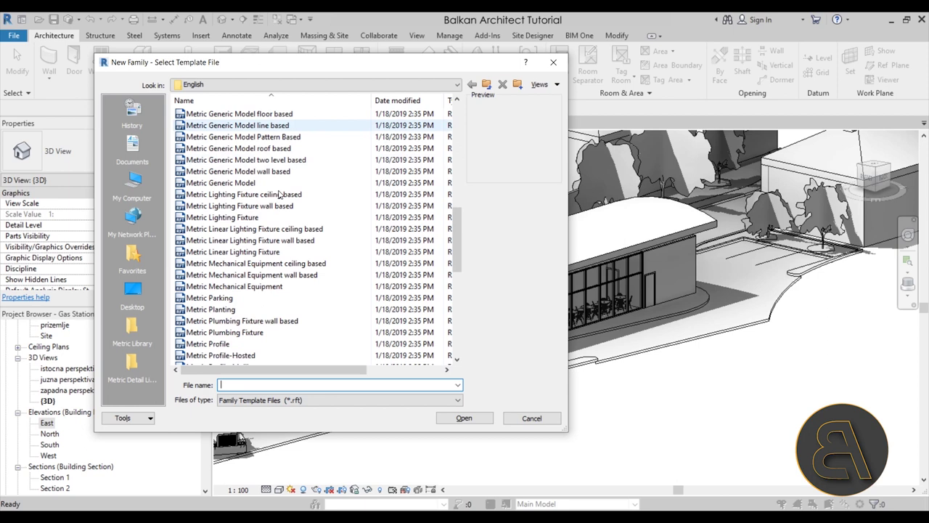
scroll(280, 194, down, 2)
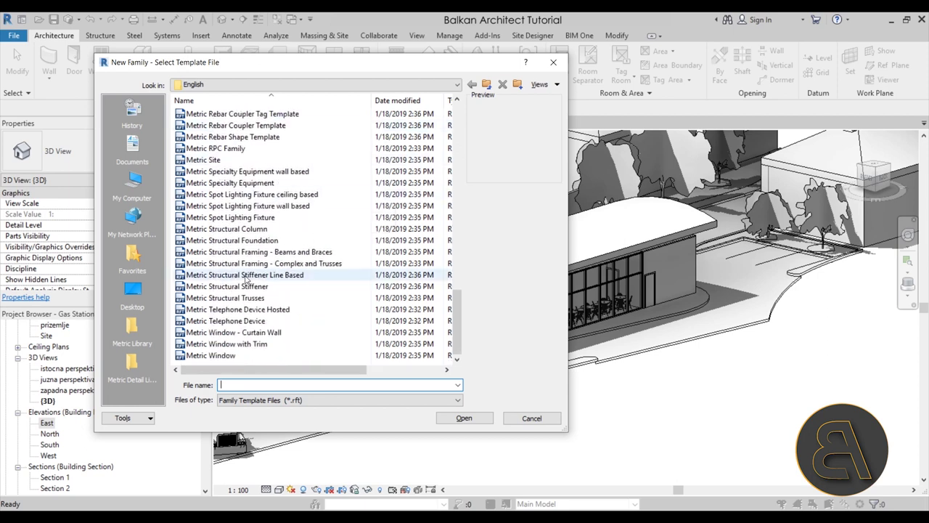
click(218, 297)
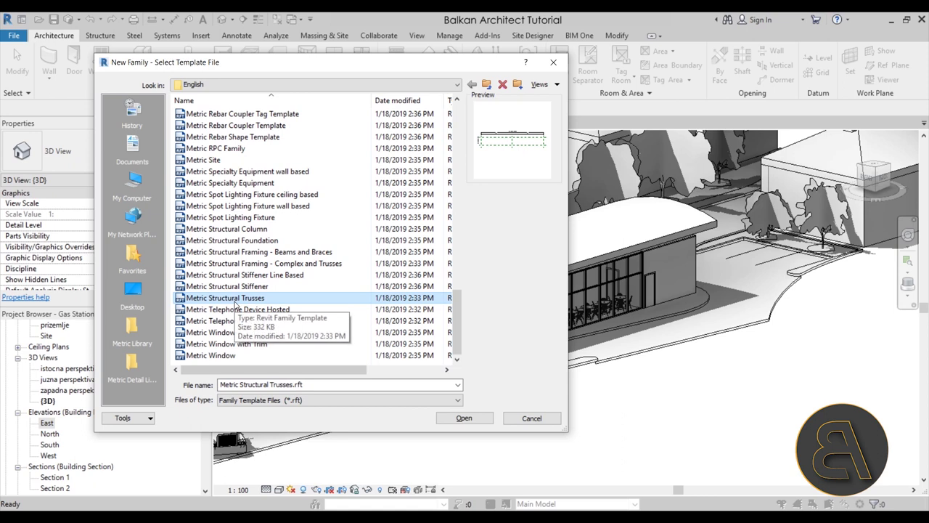
double_click(235, 303)
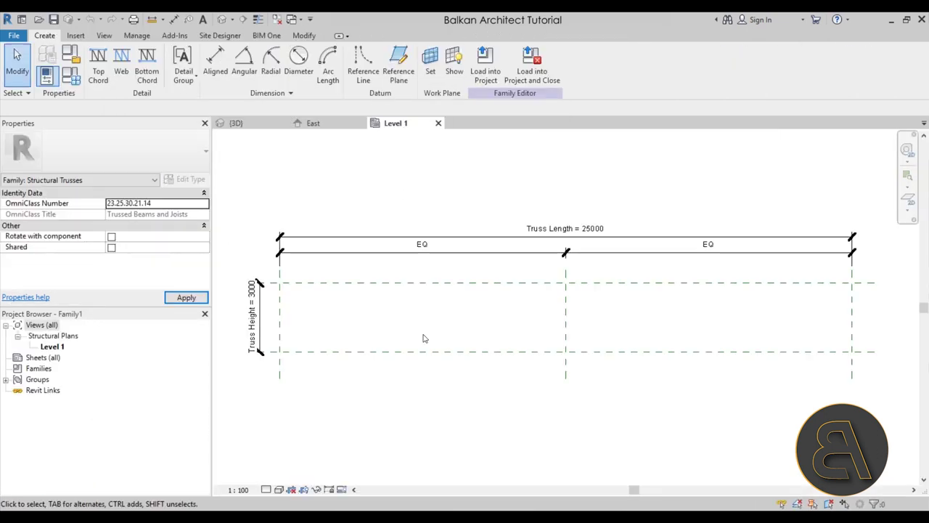
View the truss template's reference layout and switch back to the East elevation of the gas station project.
scroll(602, 335, down, 3)
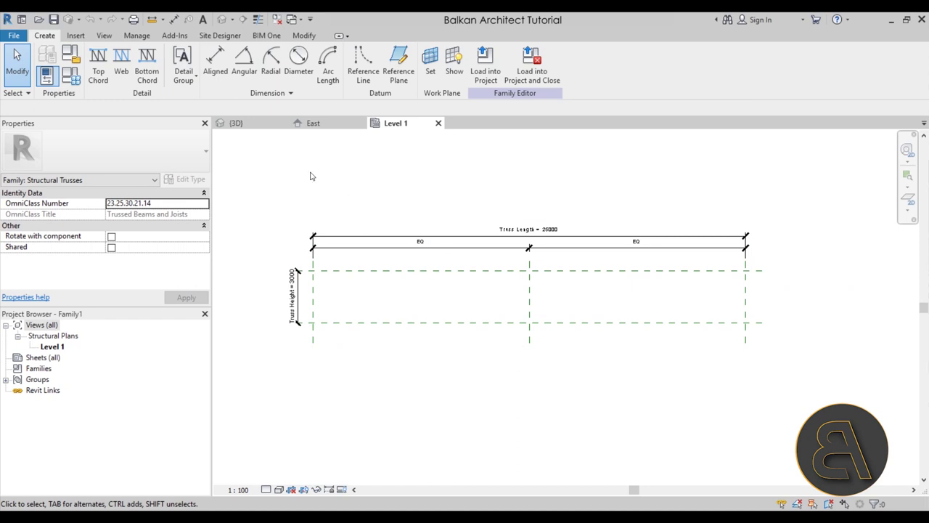
click(234, 122)
click(328, 124)
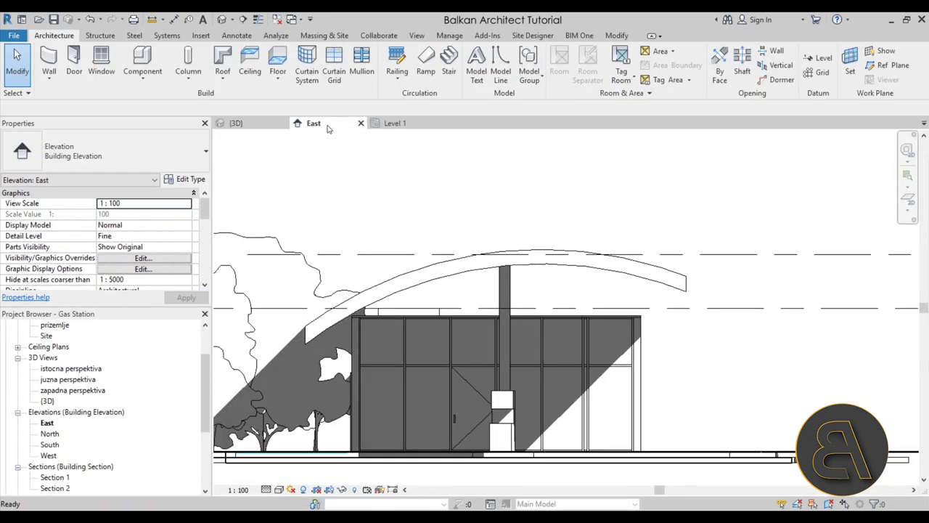
Place an aligned dimension between the two vertical ends of the curved roof, above it in the East elevation.
scroll(417, 327, up, 3)
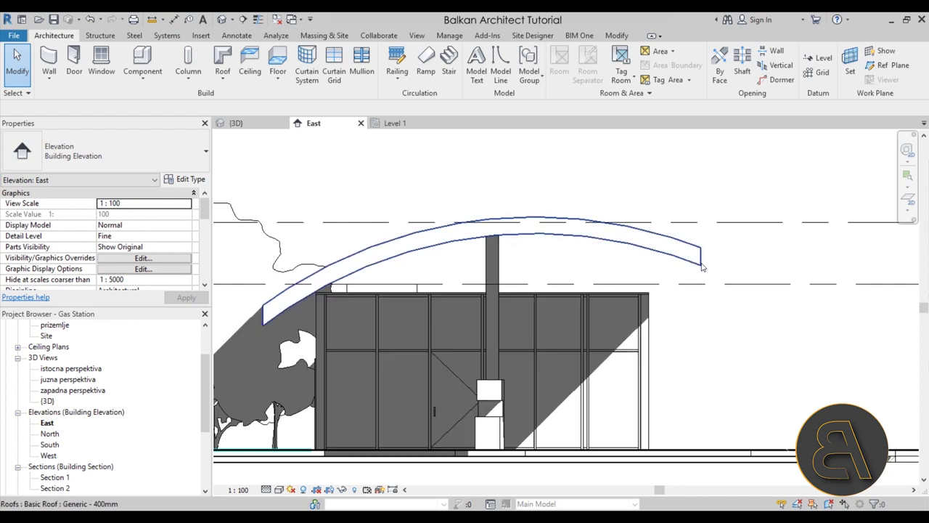
click(700, 259)
click(302, 177)
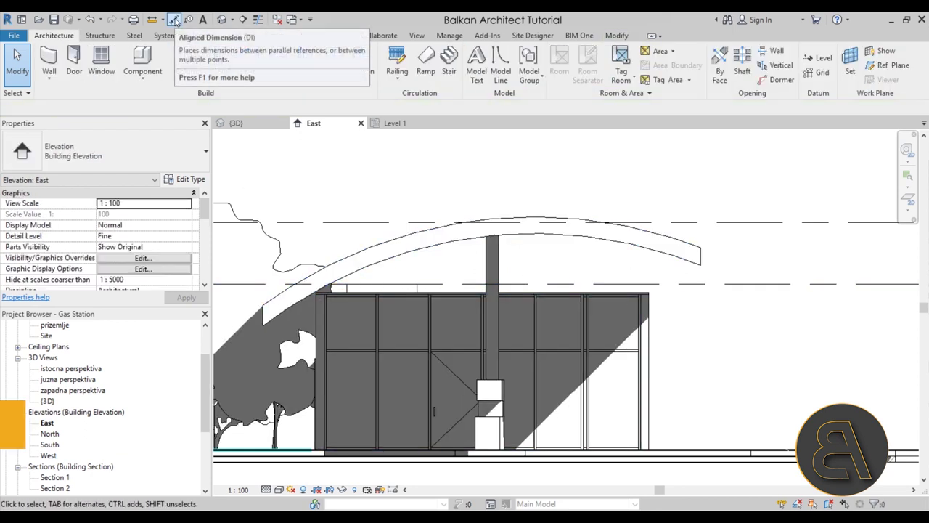
key(d)
key(i)
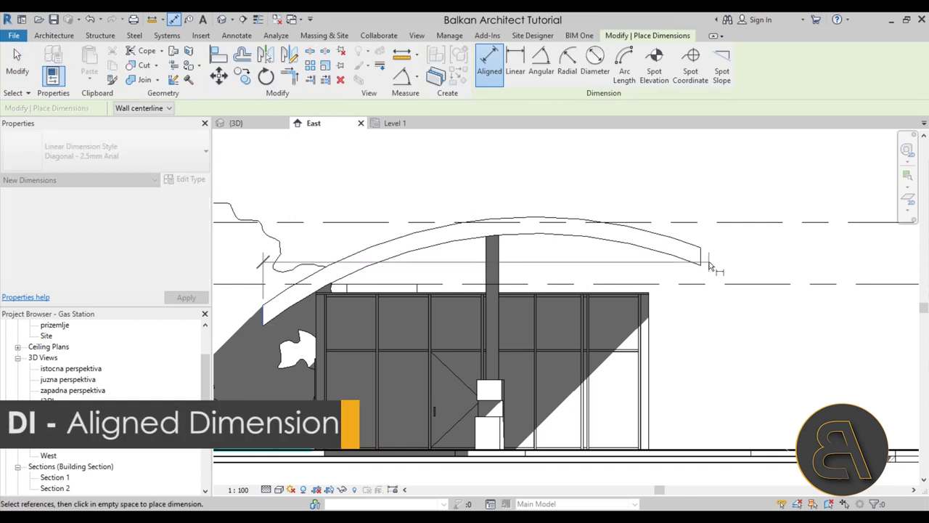
click(700, 251)
click(617, 172)
key(Escape)
key(Escape)
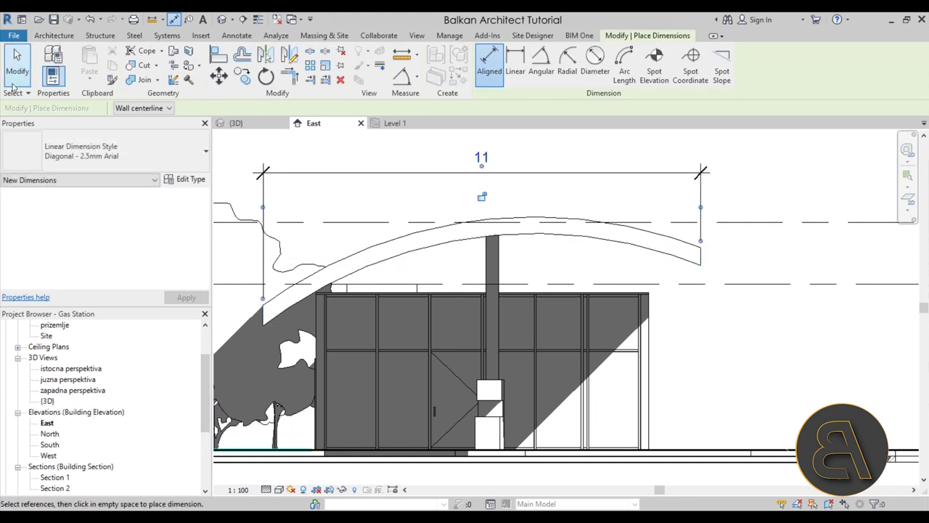
click(472, 175)
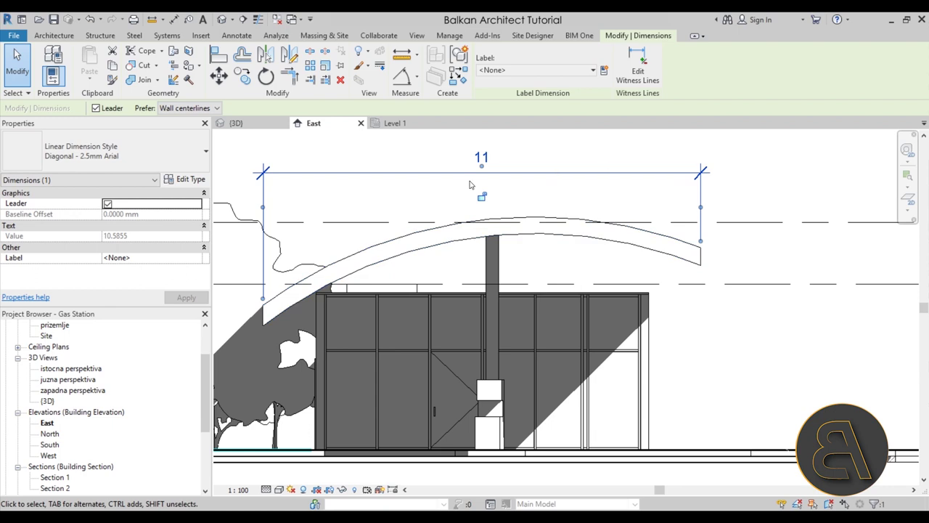
Switch to the truss family's Level 1 view and set the Truss Length dimension to 10000.
click(399, 125)
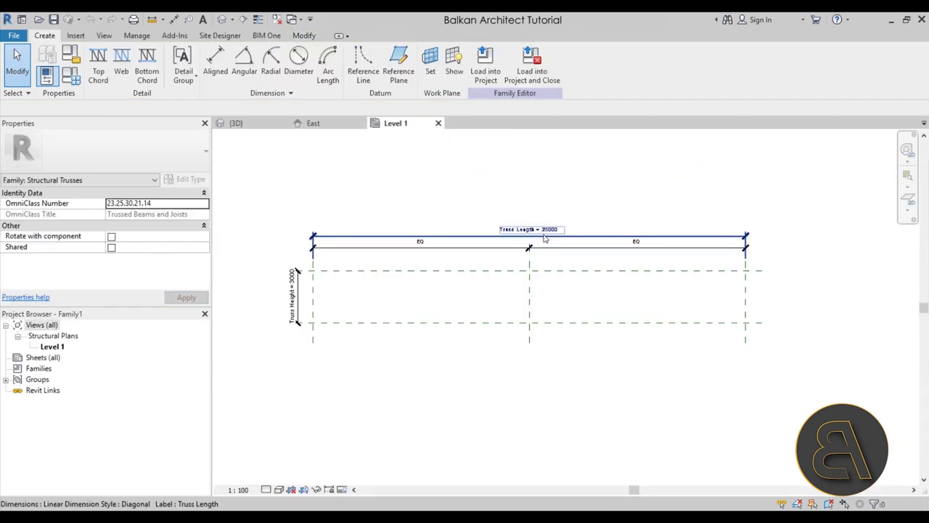
click(553, 230)
click(555, 231)
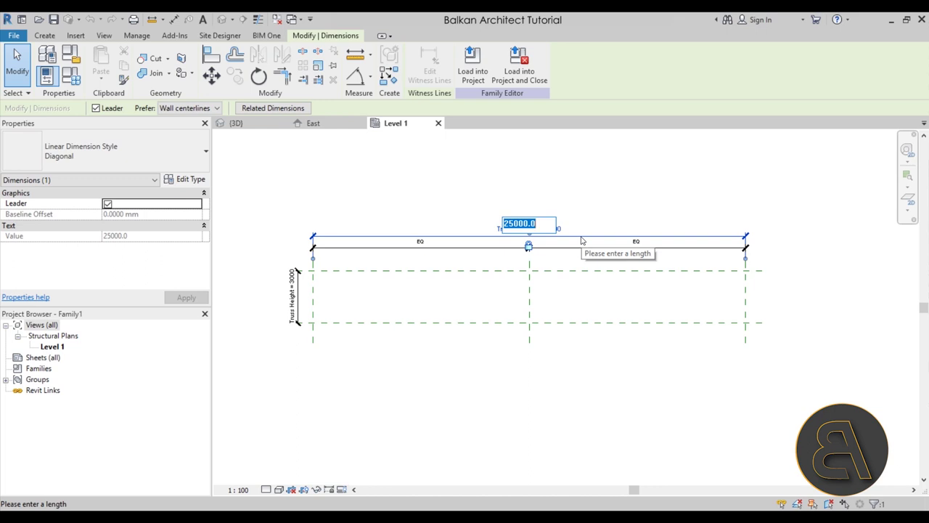
click(517, 223)
drag(512, 223, 456, 226)
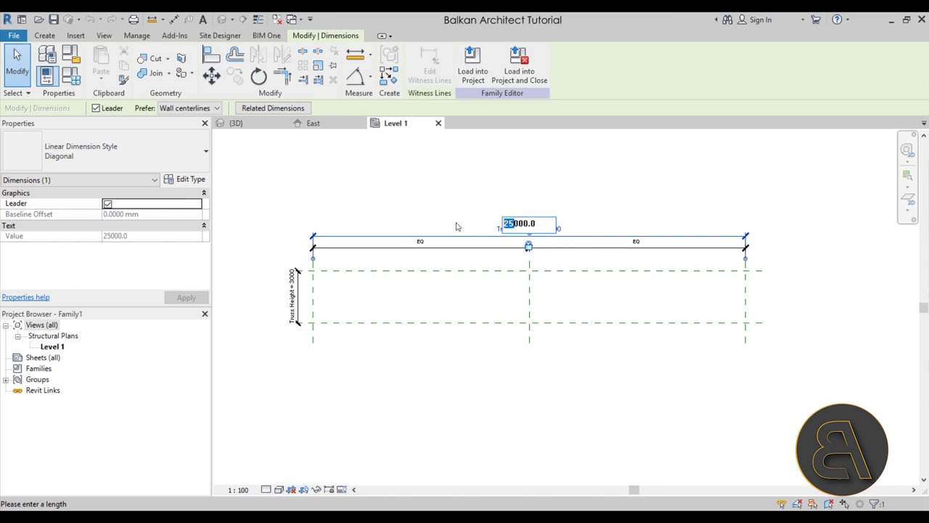
text(10)
key(Return)
scroll(595, 313, up, 3)
scroll(501, 309, down, 1)
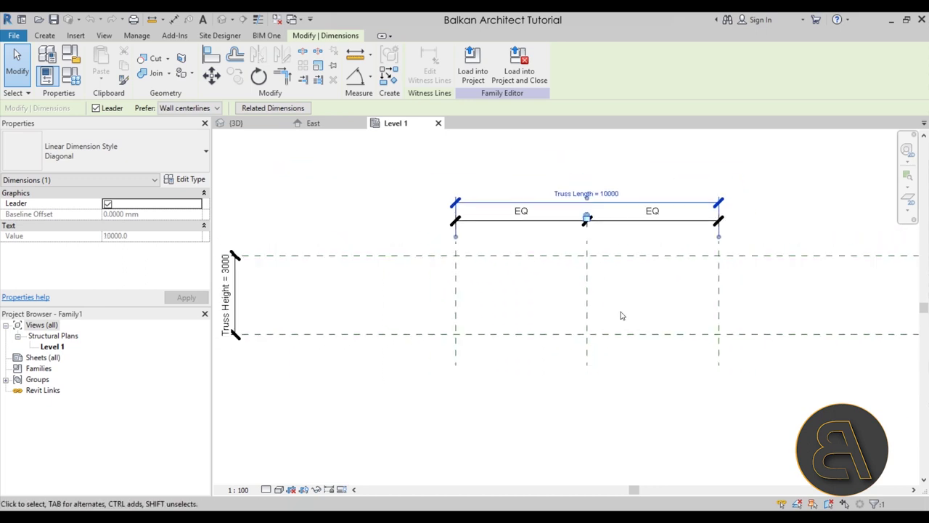
Try to adjust the truss height by moving the bottom and top reference planes.
scroll(620, 316, down, 1)
click(409, 332)
drag(410, 332, 410, 300)
key(ctrl+z)
click(397, 268)
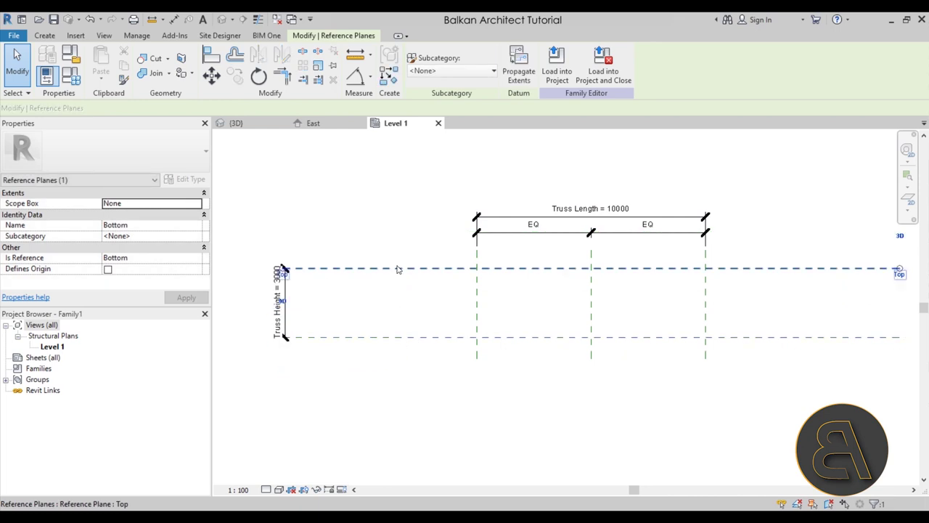
mouse_move(396, 269)
mouse_down()
mouse_move(396, 293)
mouse_move(394, 271)
mouse_up()
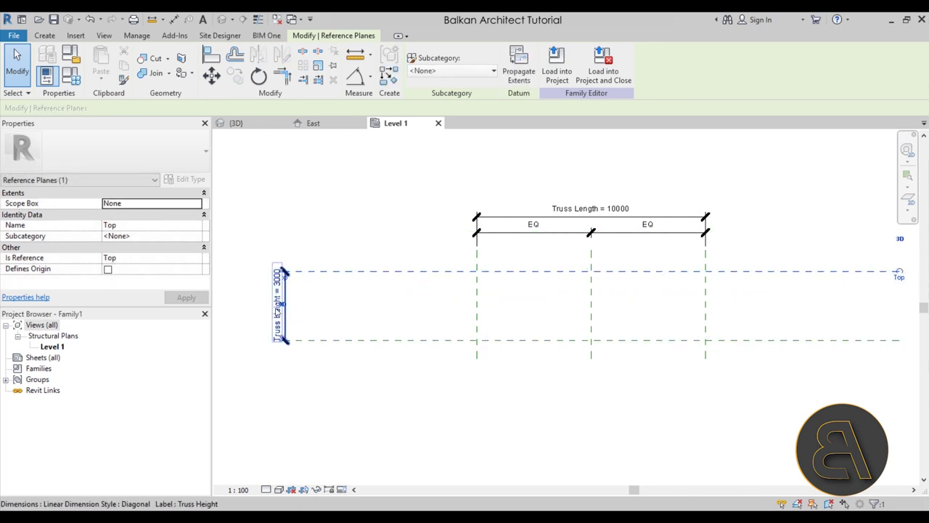
Set the Truss Height dimension to 800.
click(279, 278)
key(Escape)
click(278, 290)
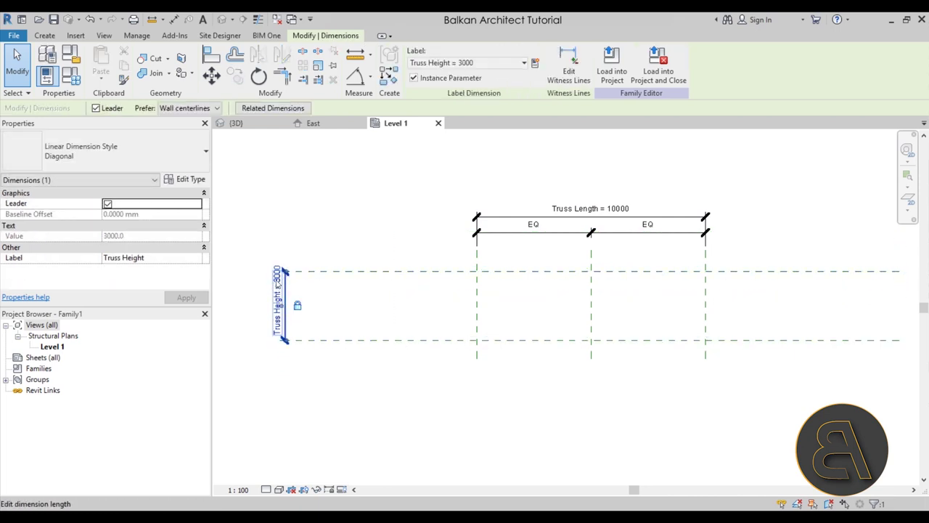
click(276, 284)
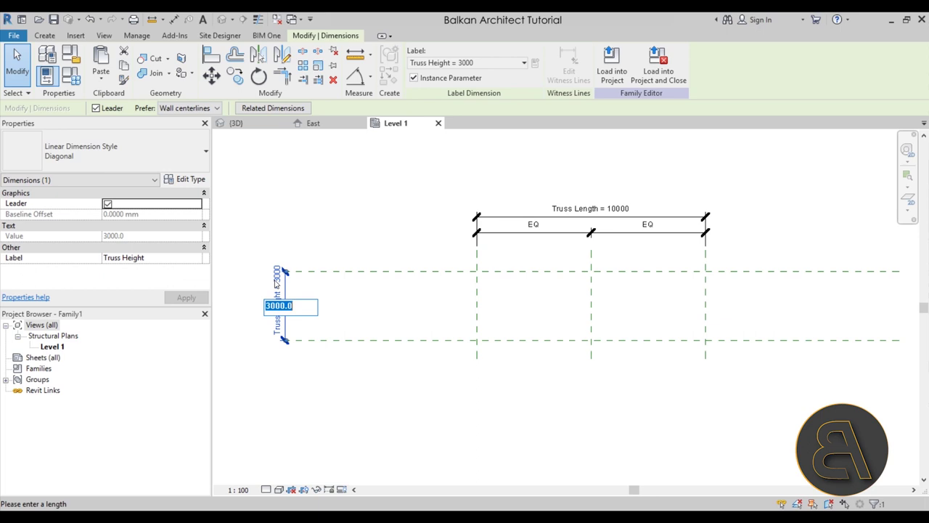
text(800)
key(Return)
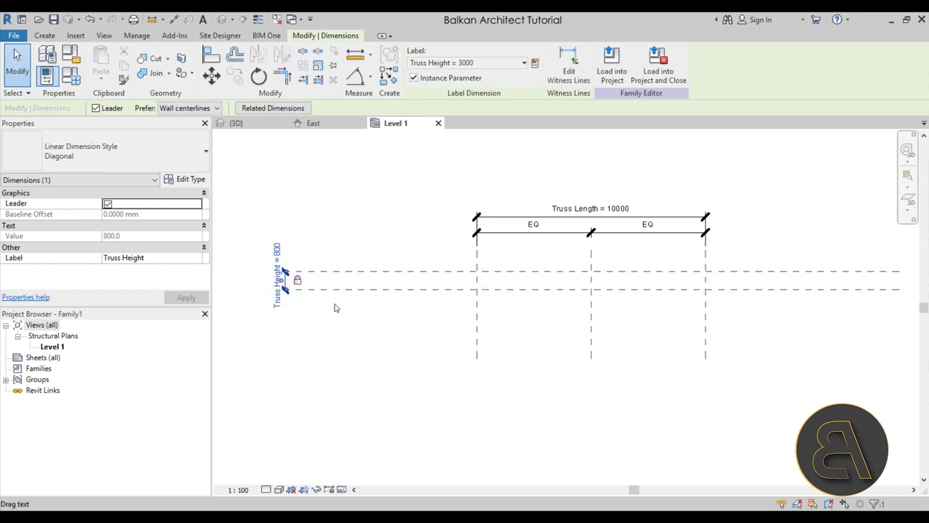
click(406, 354)
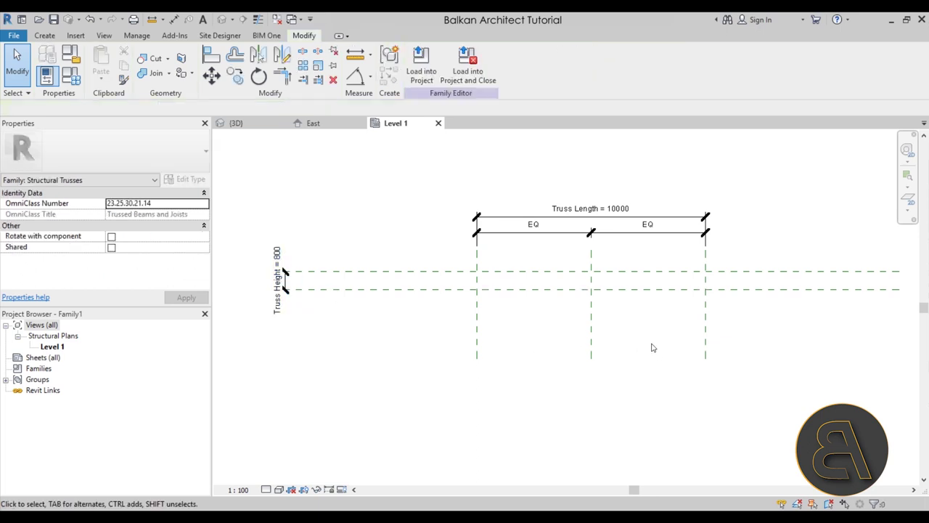
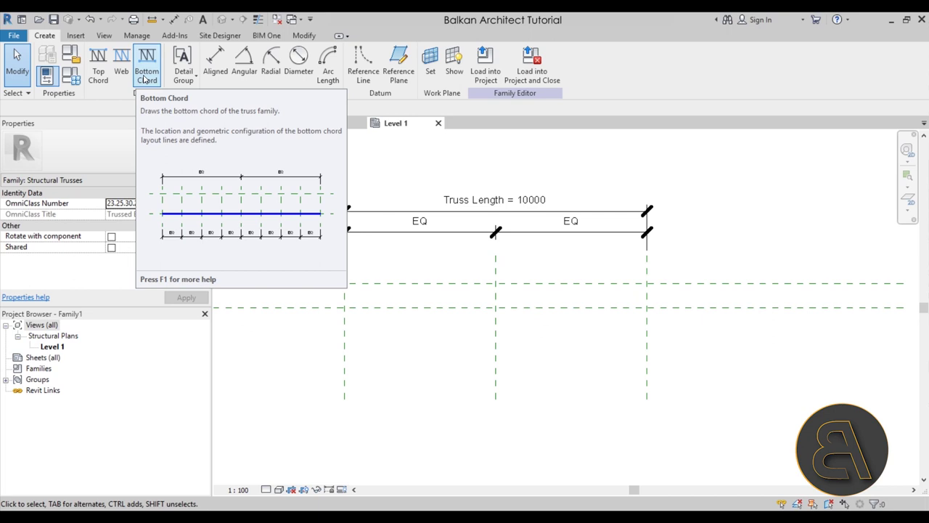
In the project's East elevation, trace the roof's upper arc with a Lines-style detail line by picking the edge at zero offset.
click(308, 123)
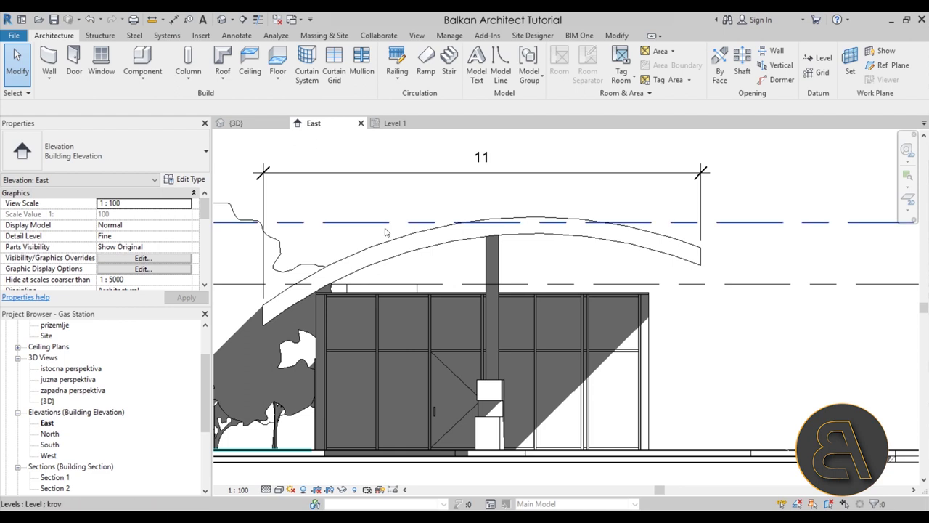
click(396, 126)
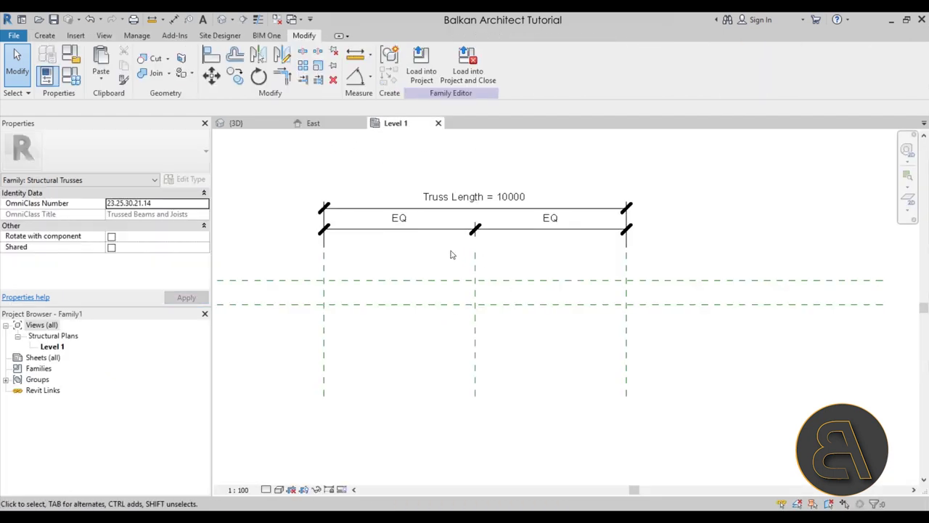
click(322, 128)
middle_drag(417, 275, 418, 272)
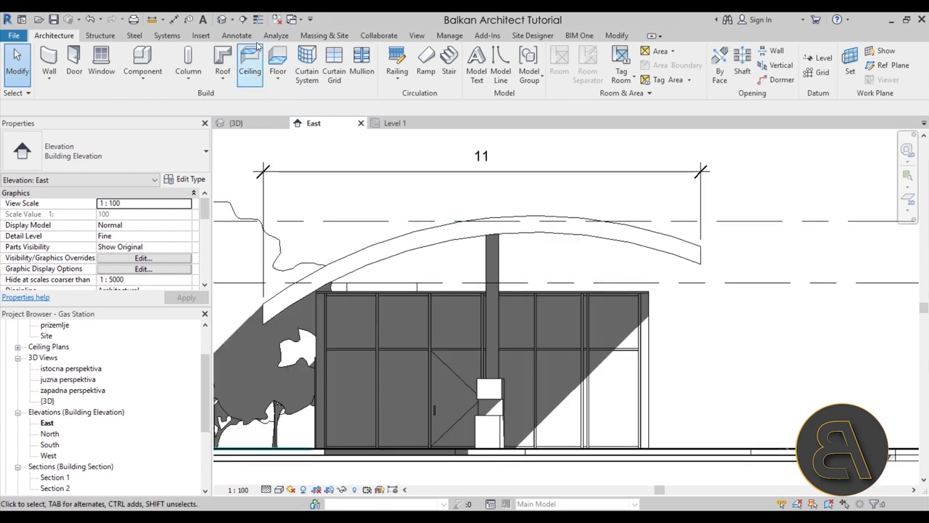
click(239, 36)
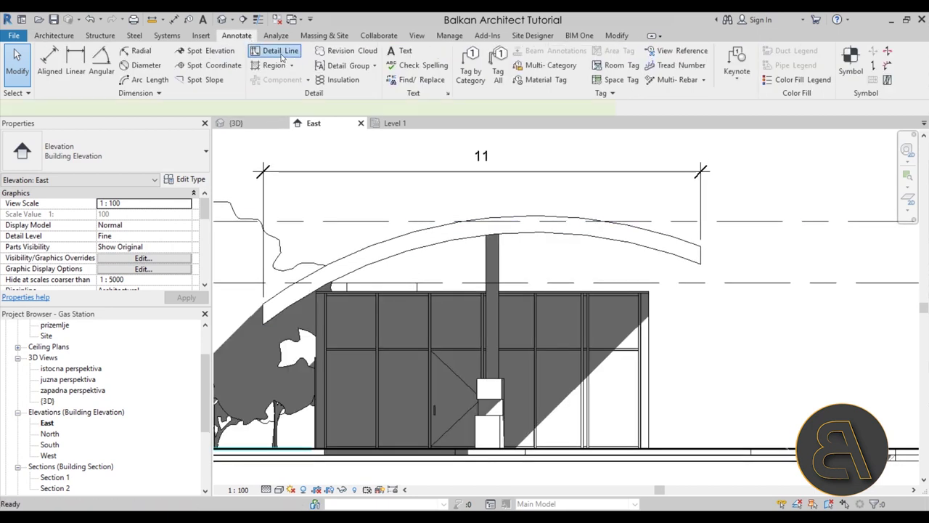
click(278, 52)
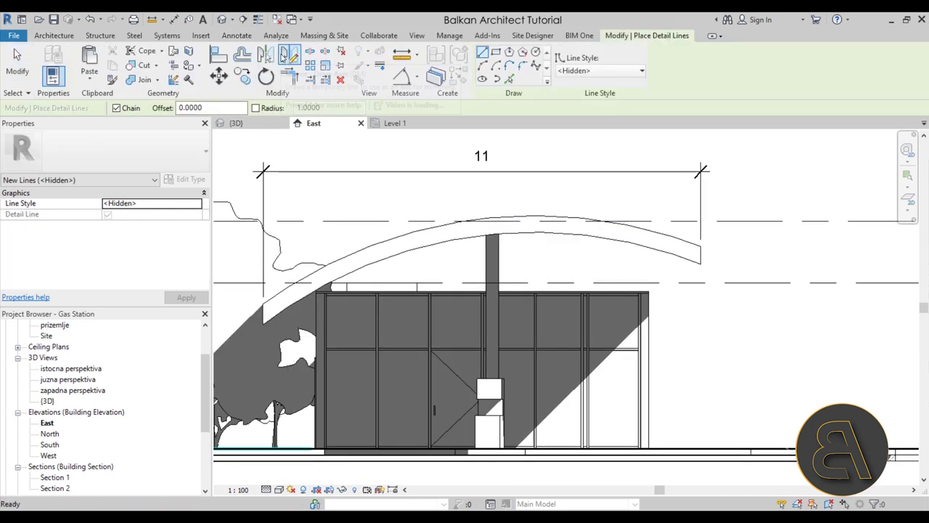
click(574, 72)
click(596, 161)
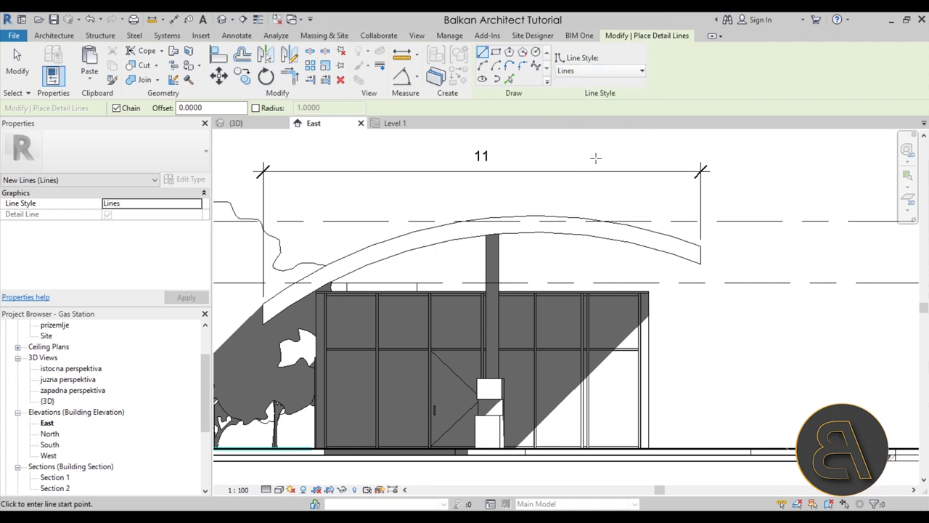
click(509, 80)
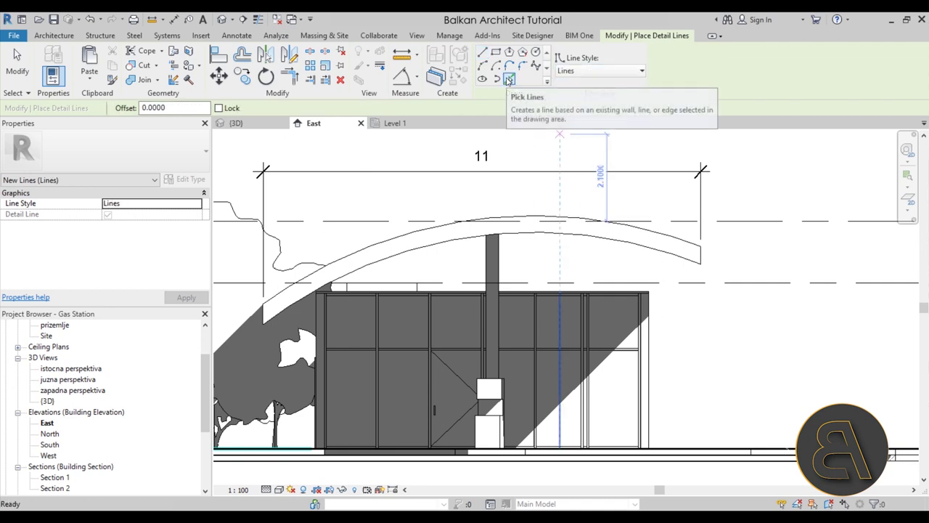
click(398, 237)
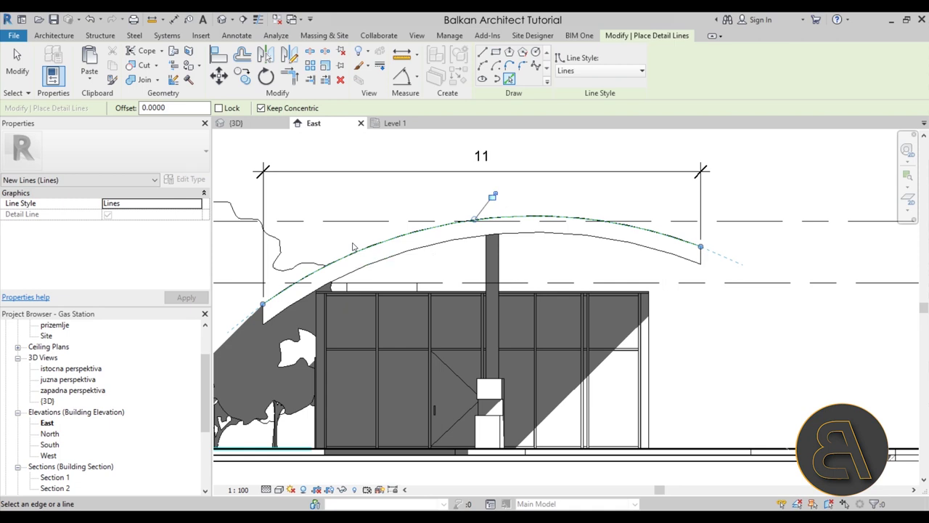
key(Escape)
key(Escape)
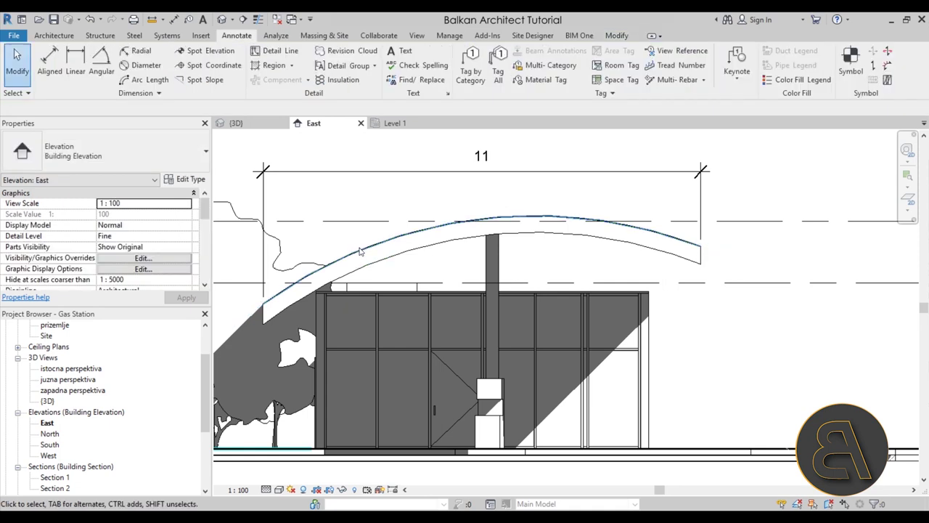
Select the traced arc detail line on the roof's upper edge, not the roof itself, and copy it.
click(353, 243)
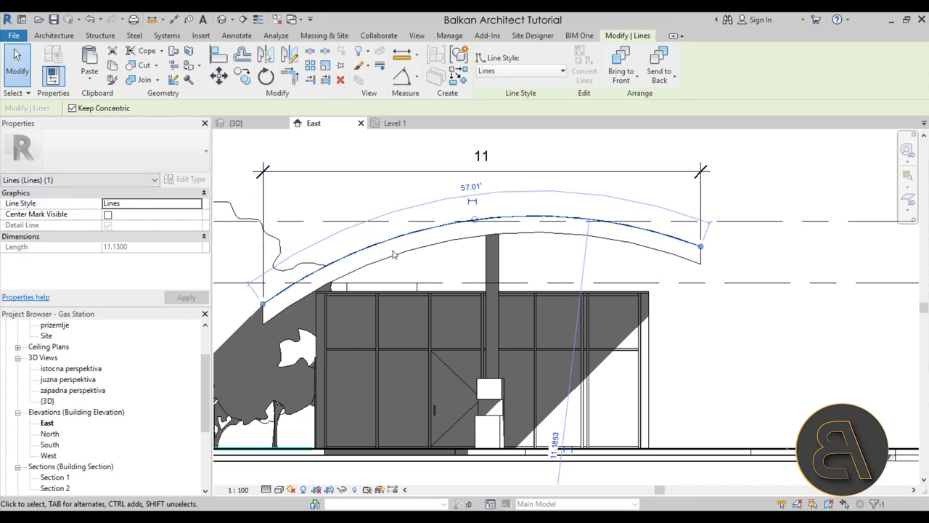
click(417, 263)
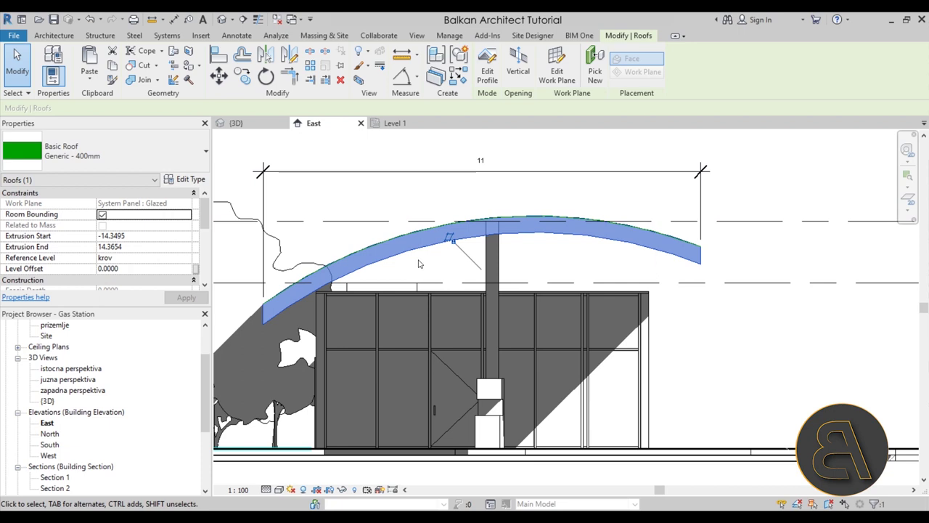
key(Escape)
click(352, 241)
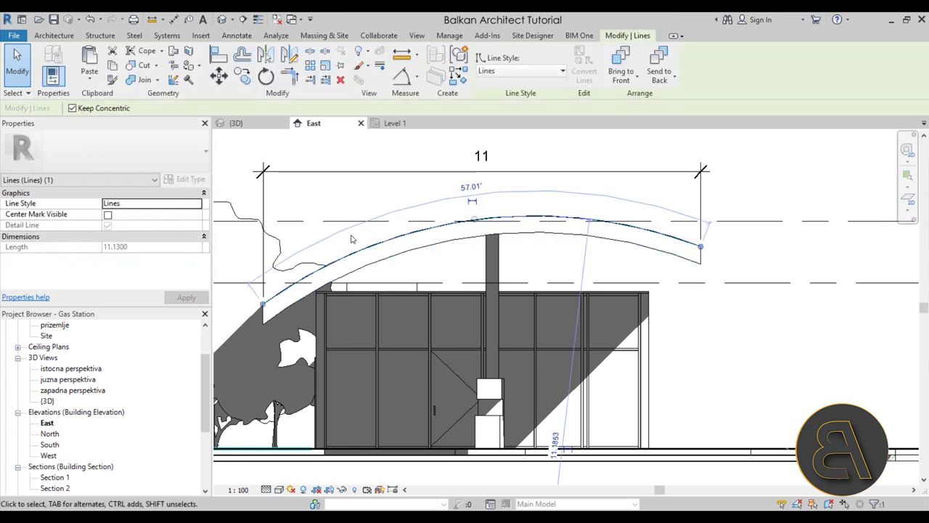
key(Escape)
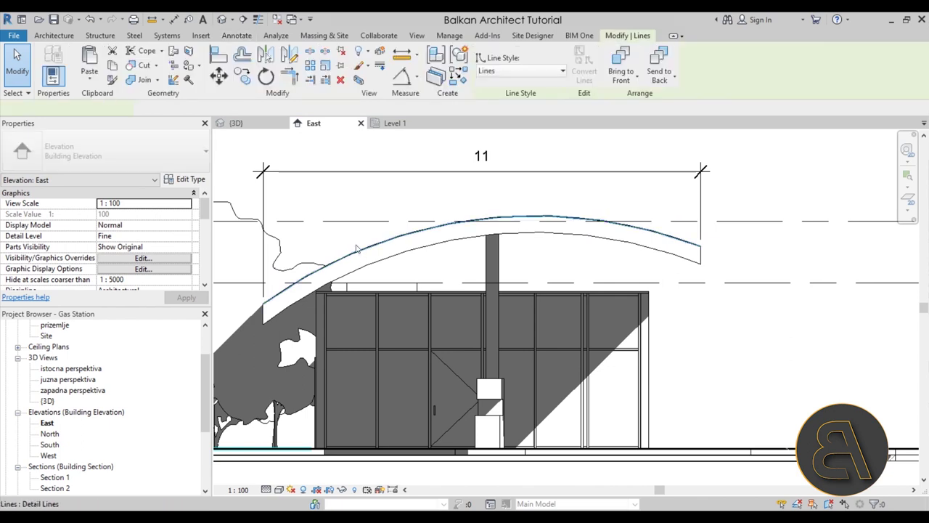
click(356, 249)
click(396, 164)
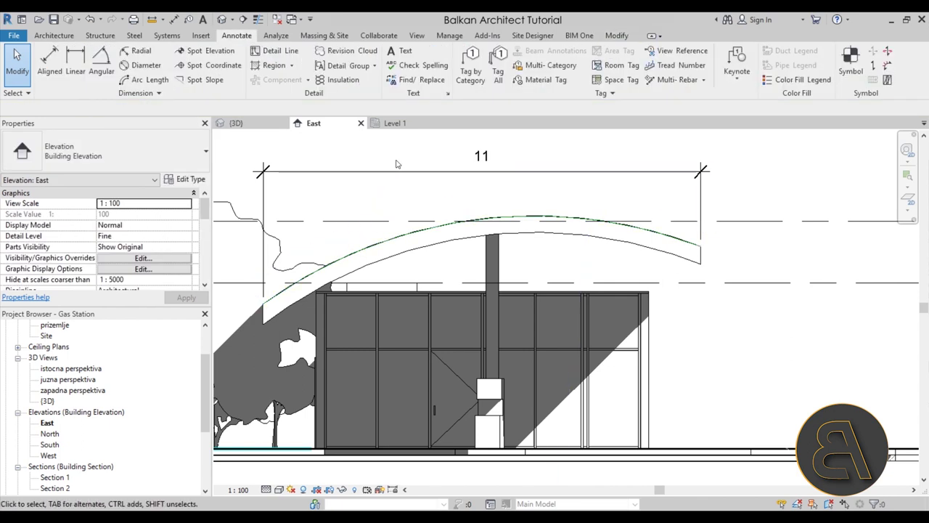
Paste the copied arc into the truss family's Level 1 view, across the reference planes.
click(405, 134)
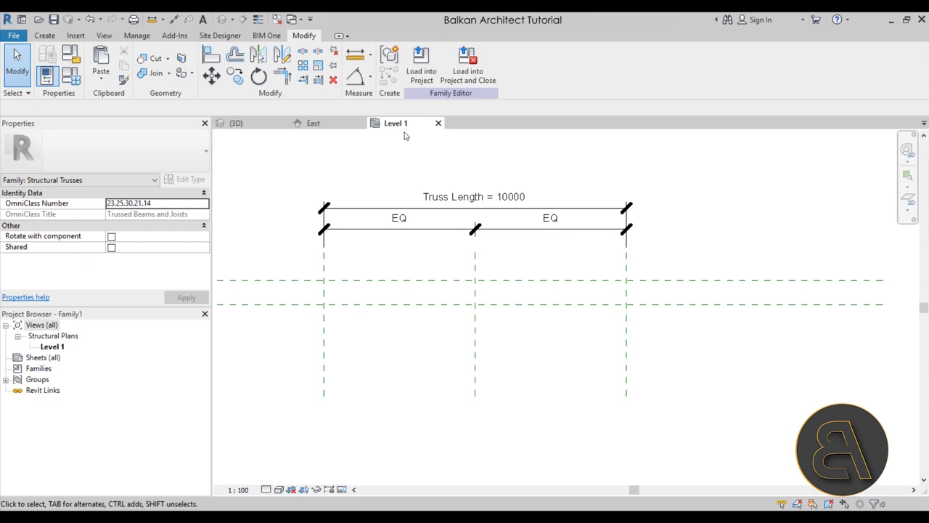
middle_drag(428, 303, 409, 302)
scroll(377, 278, up, 1)
key(ctrl+v)
click(309, 368)
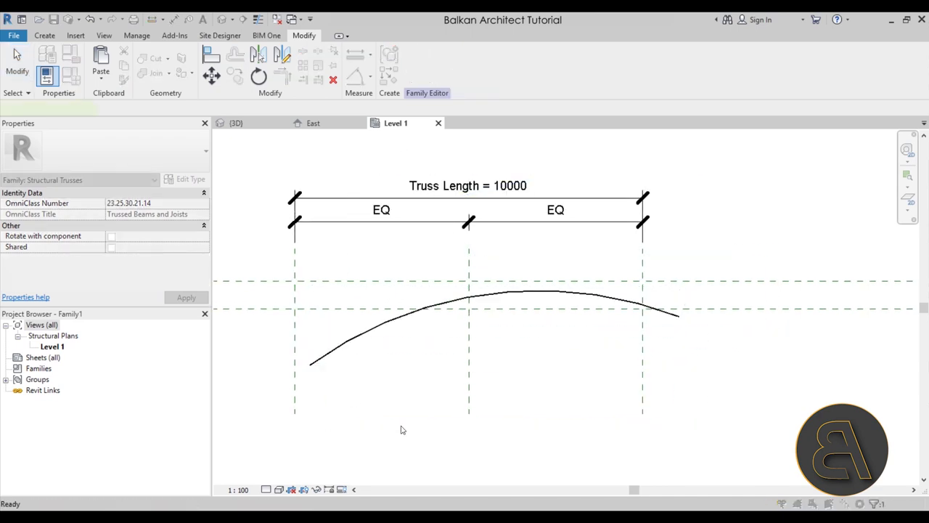
click(403, 403)
Move the pasted arc up so its ends slightly overhang the outer vertical reference planes, and nudge it down in small increments.
drag(375, 332, 350, 280)
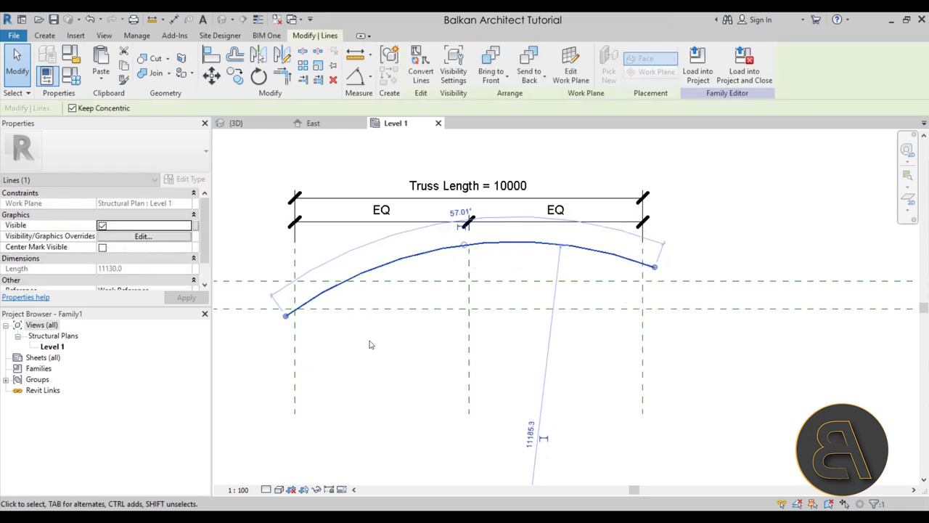
click(370, 341)
click(368, 274)
key(Down)
key(Down)
key(Down)
key(Down)
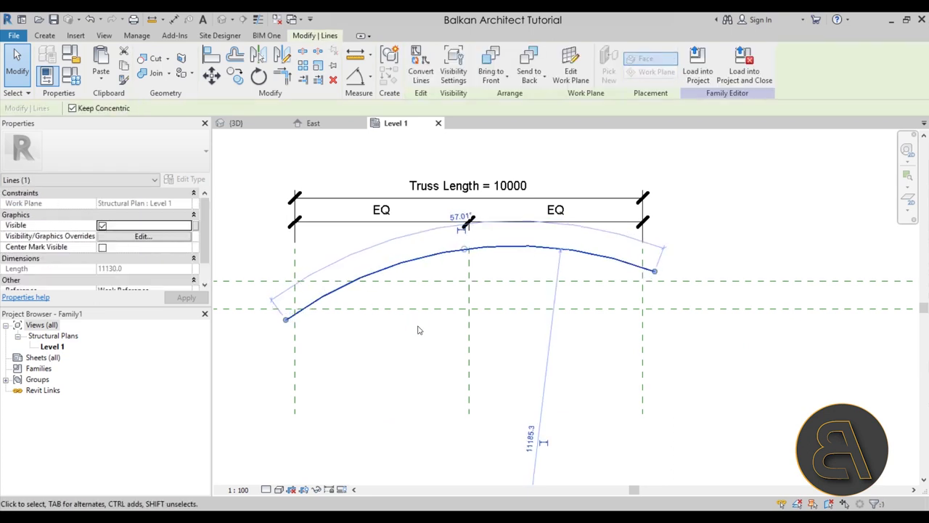
key(Down)
click(417, 328)
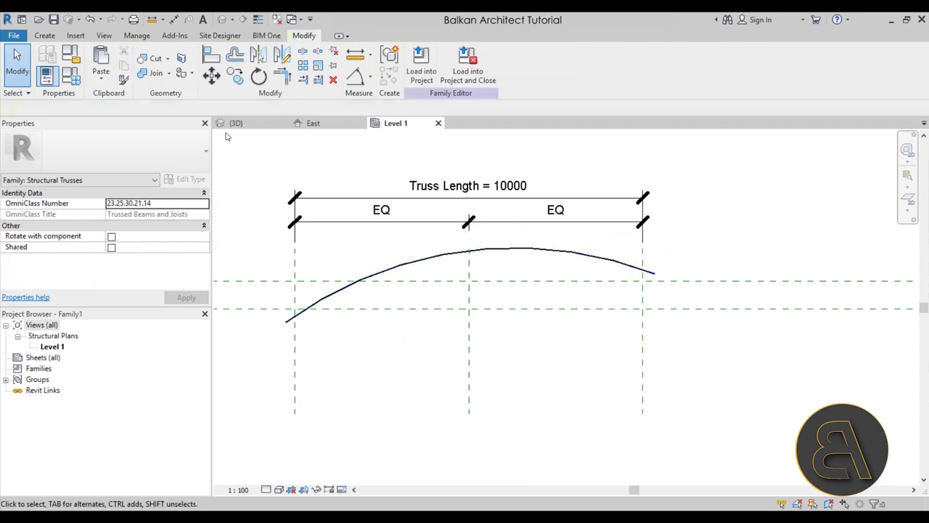
Create the truss's top chord by picking the pasted arc at zero offset.
click(44, 35)
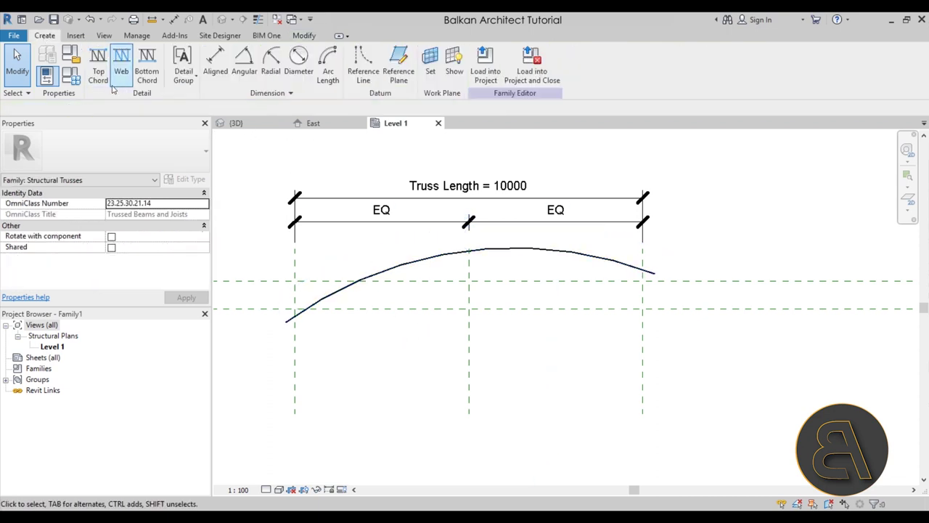
click(98, 58)
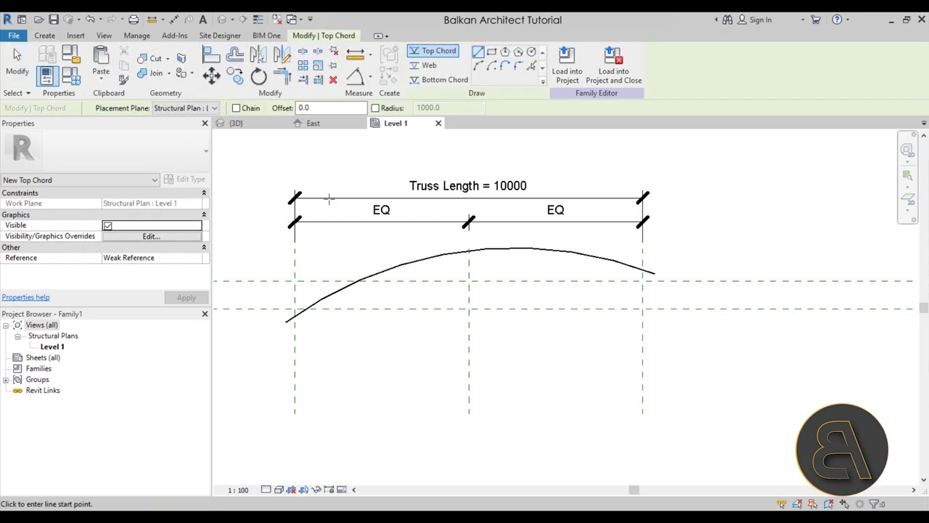
click(531, 67)
click(392, 266)
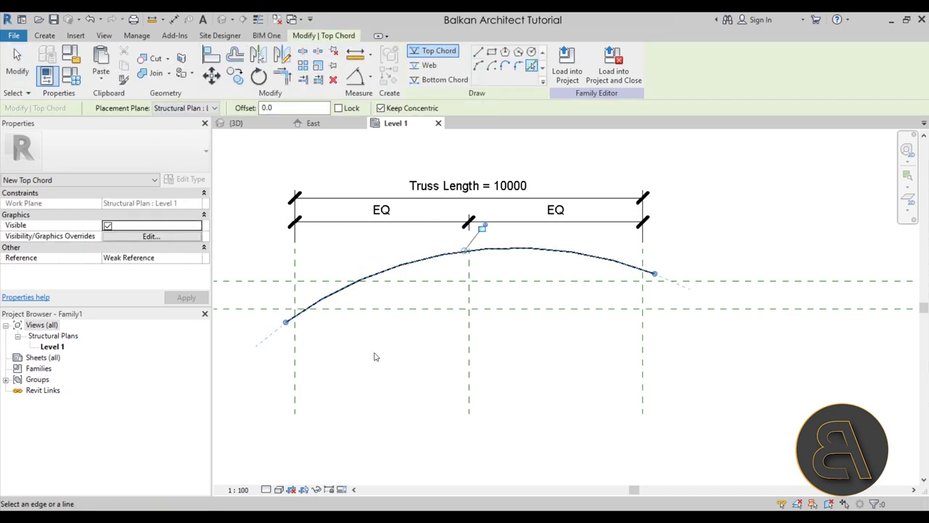
key(Escape)
key(Escape)
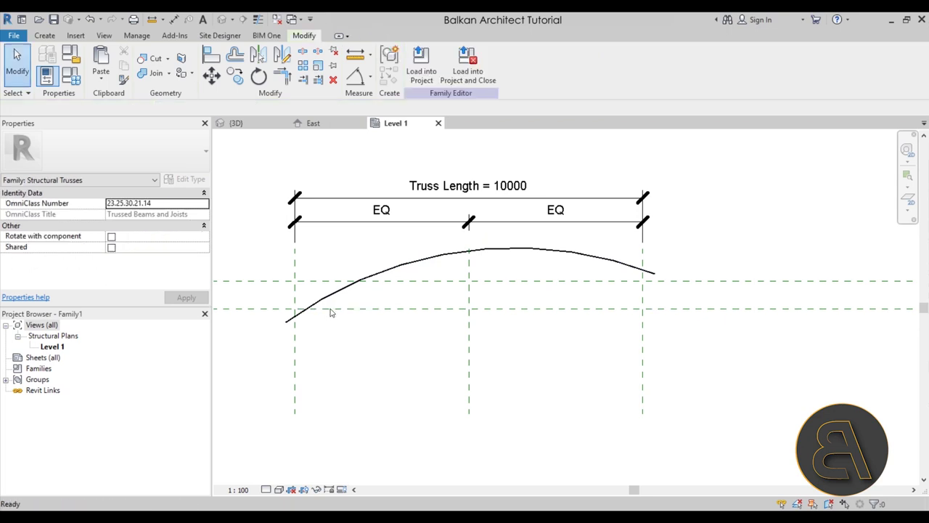
Delete the pasted detail line lying under the top chord, keeping only the chord arc.
click(318, 304)
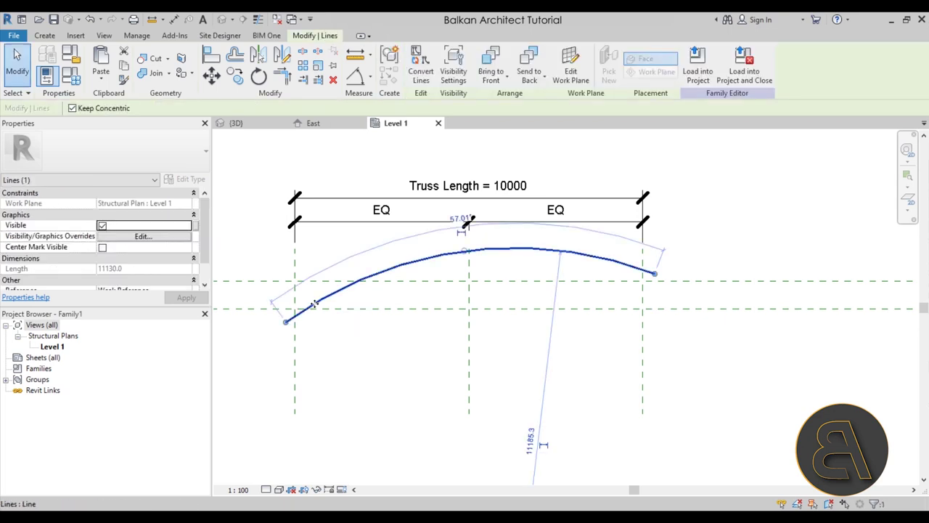
click(344, 350)
click(337, 294)
click(355, 304)
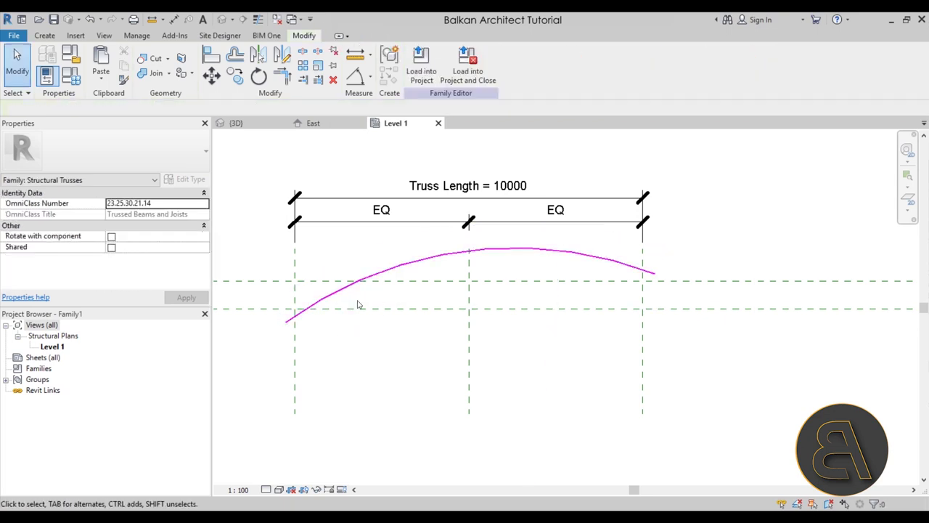
click(352, 293)
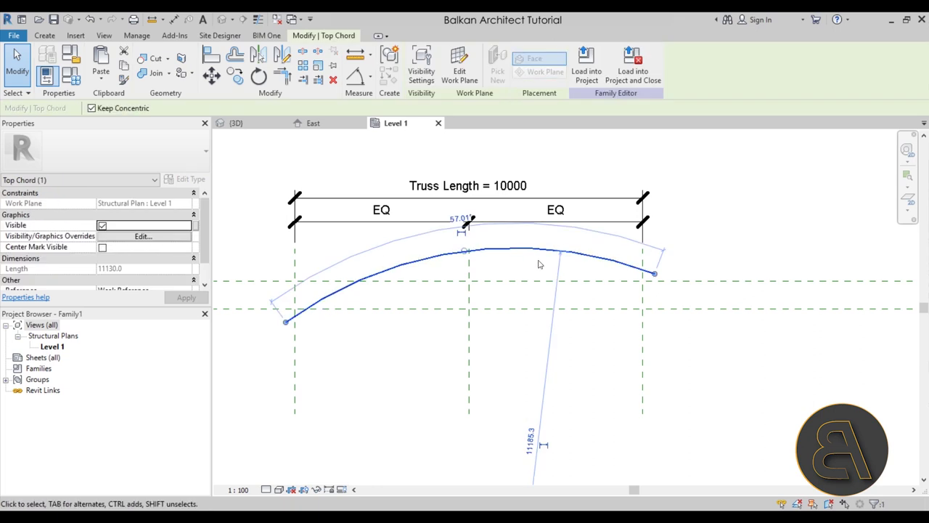
click(518, 298)
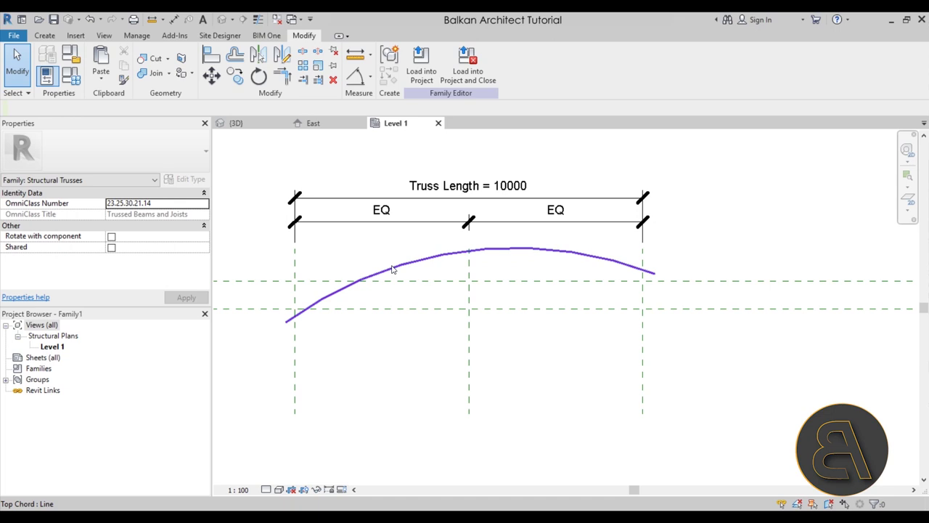
Try a bottom chord offset 800 below the top chord arc, and delete it.
click(43, 37)
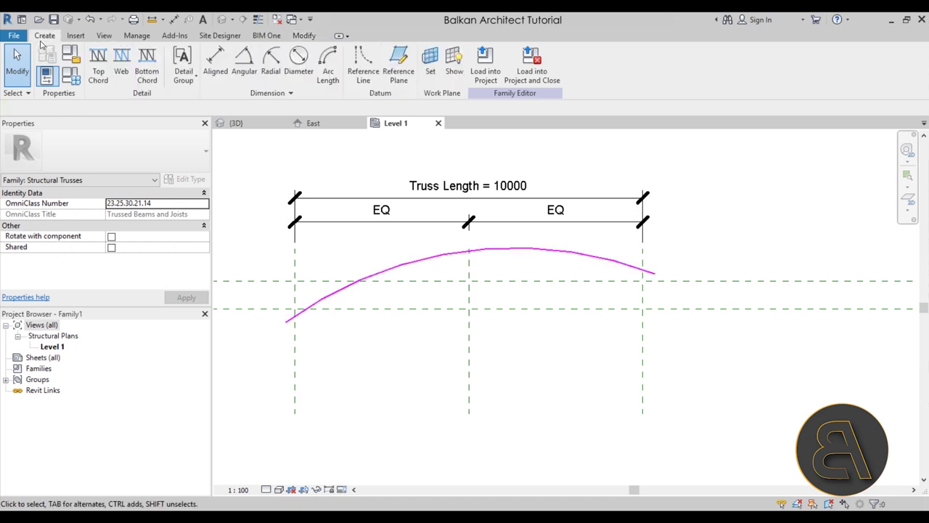
click(147, 66)
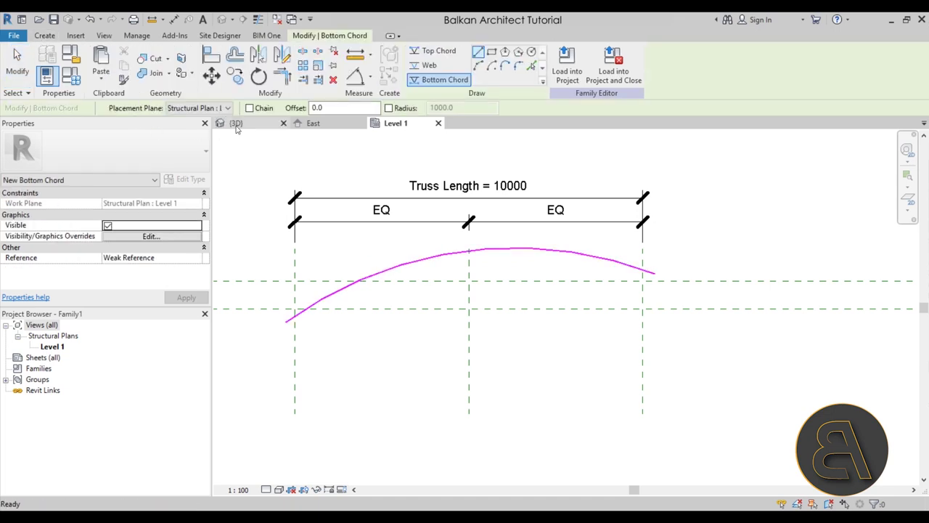
click(535, 67)
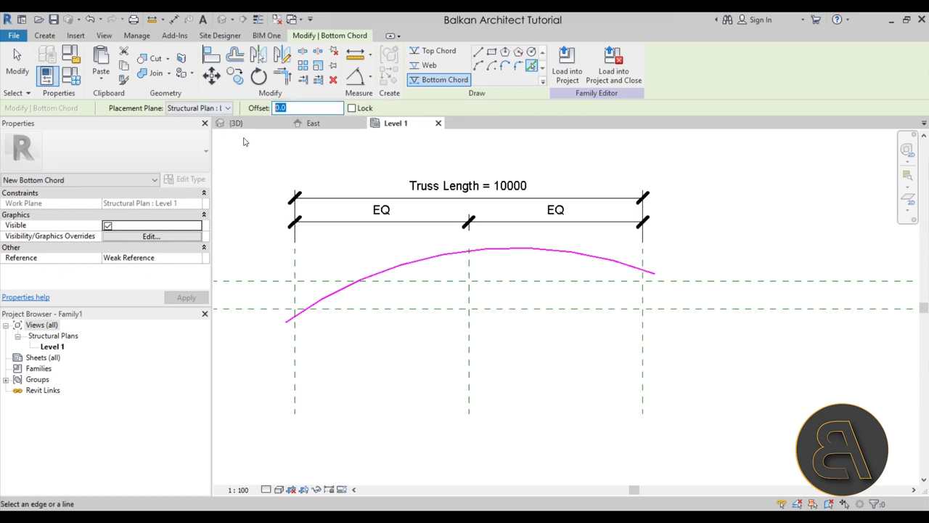
scroll(497, 357, down, 4)
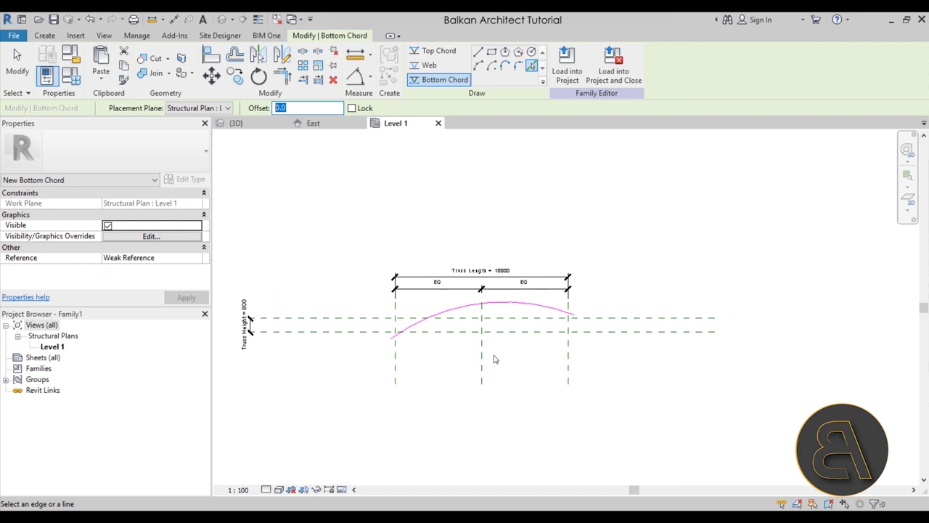
scroll(489, 355, up, 4)
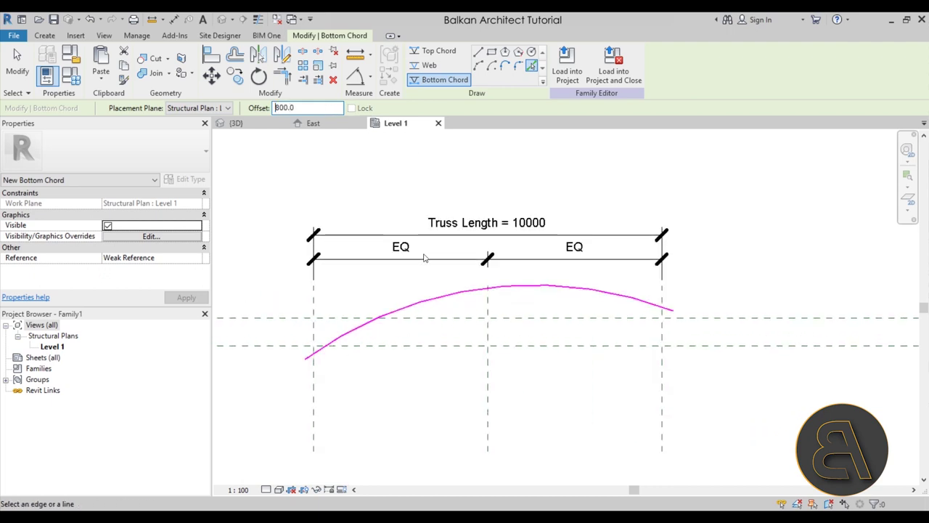
click(439, 306)
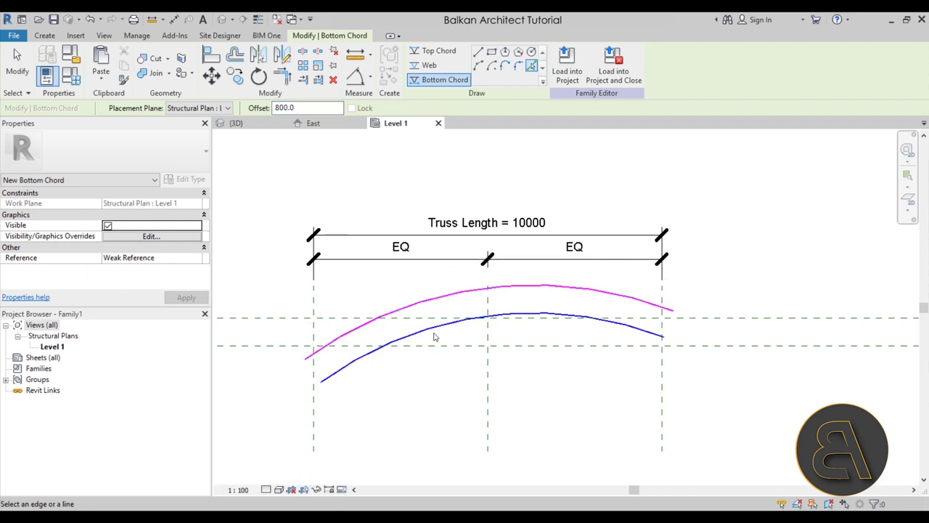
key(Escape)
click(429, 328)
key(Delete)
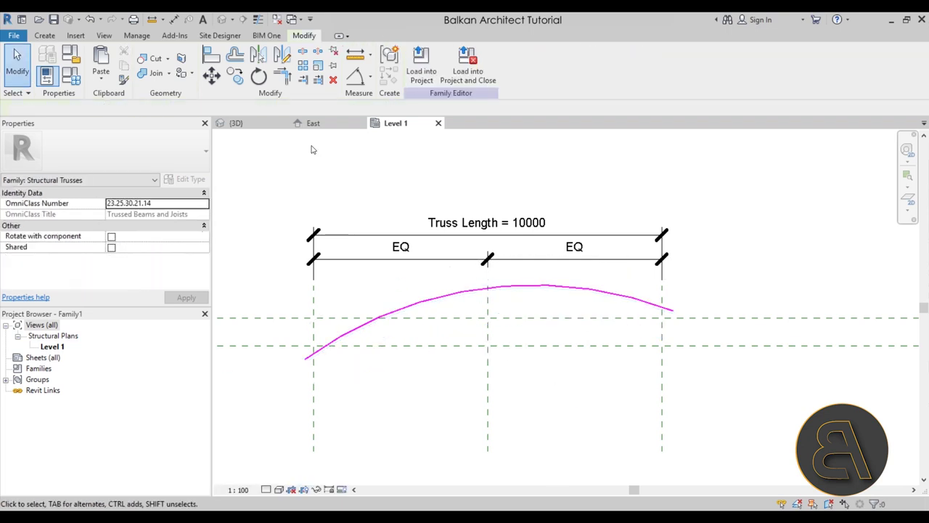
Create the bottom chord by picking the top chord arc with an offset of 600 below it.
click(44, 35)
click(147, 67)
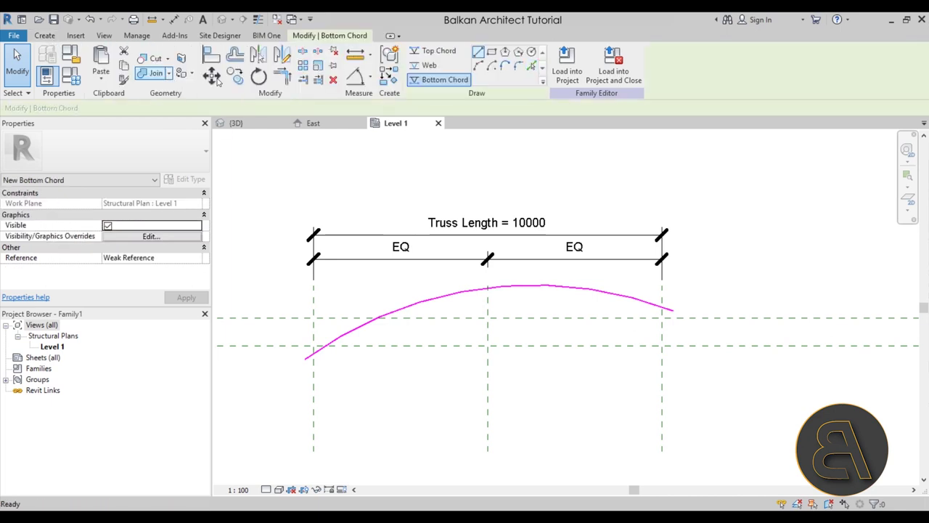
click(534, 66)
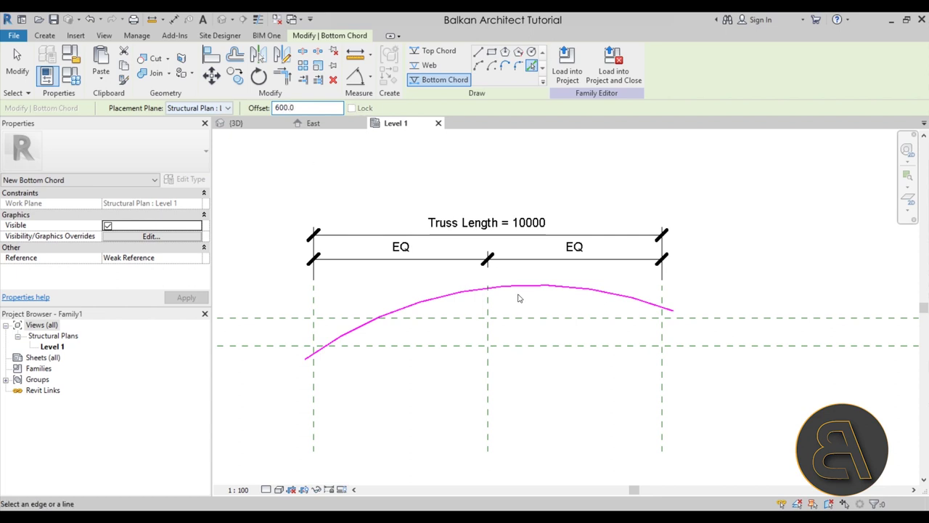
click(456, 314)
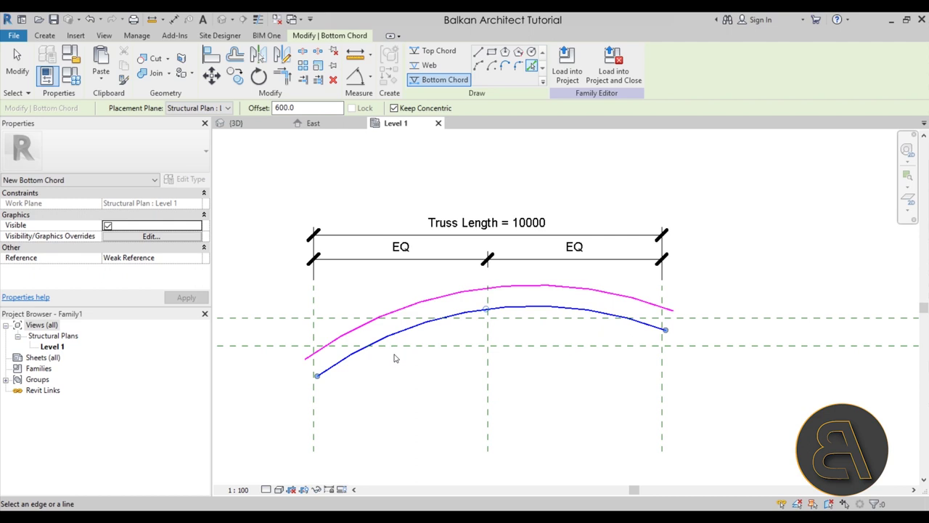
key(Escape)
key(Escape)
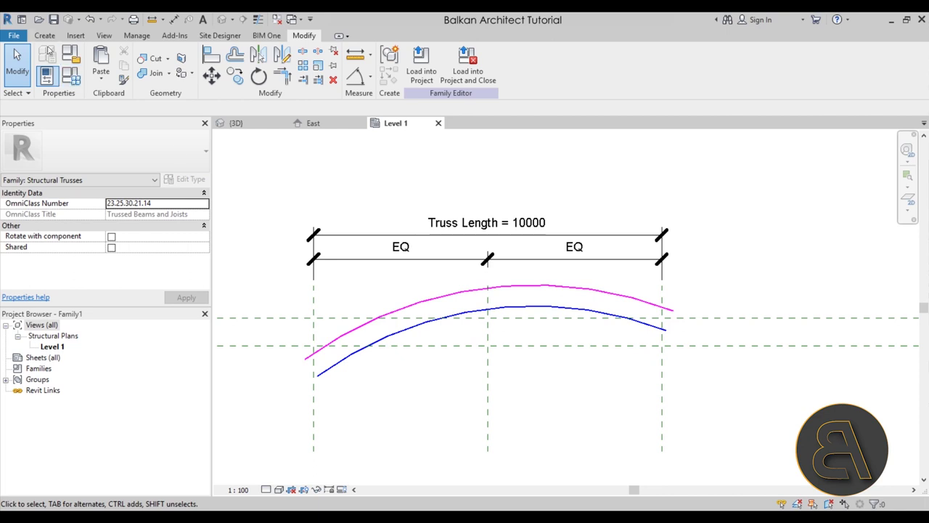
Draw a vertical web line about 700 long on the left reference plane, from the top chord down to the bottom chord's level.
click(45, 37)
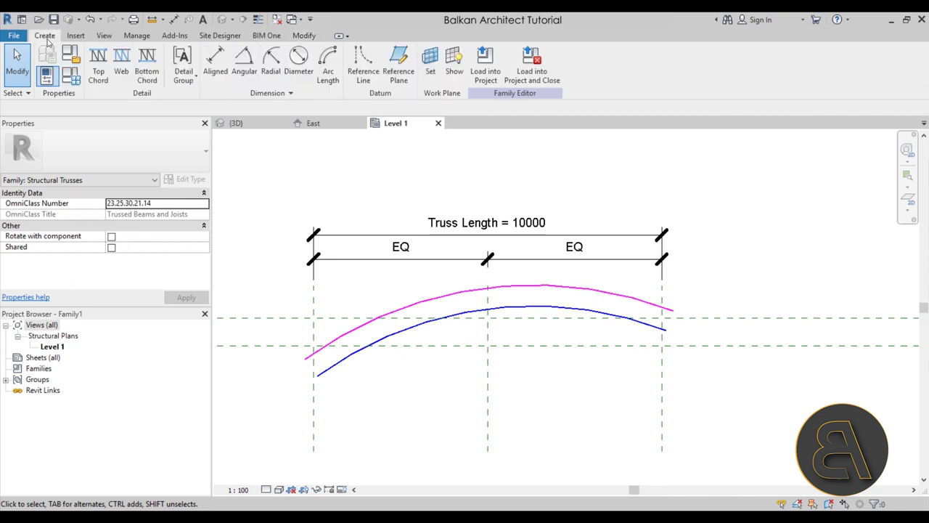
click(121, 64)
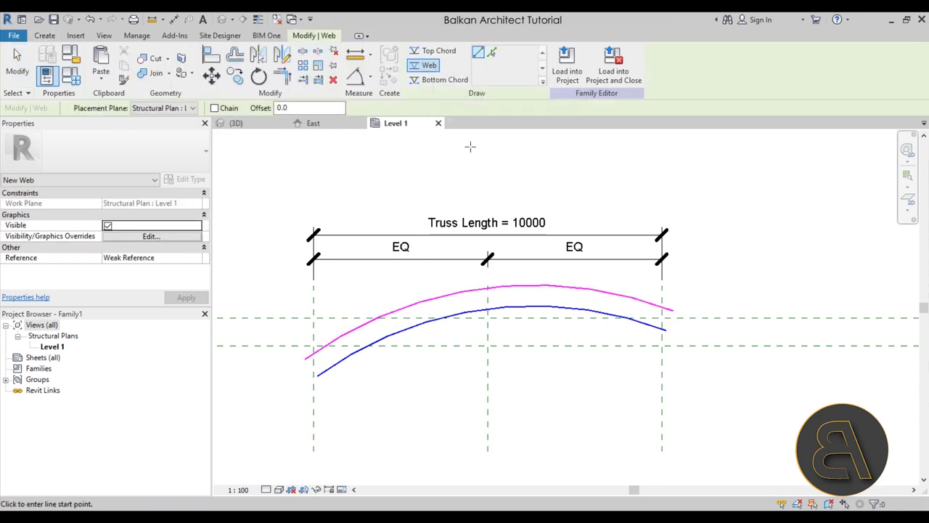
scroll(313, 334, up, 3)
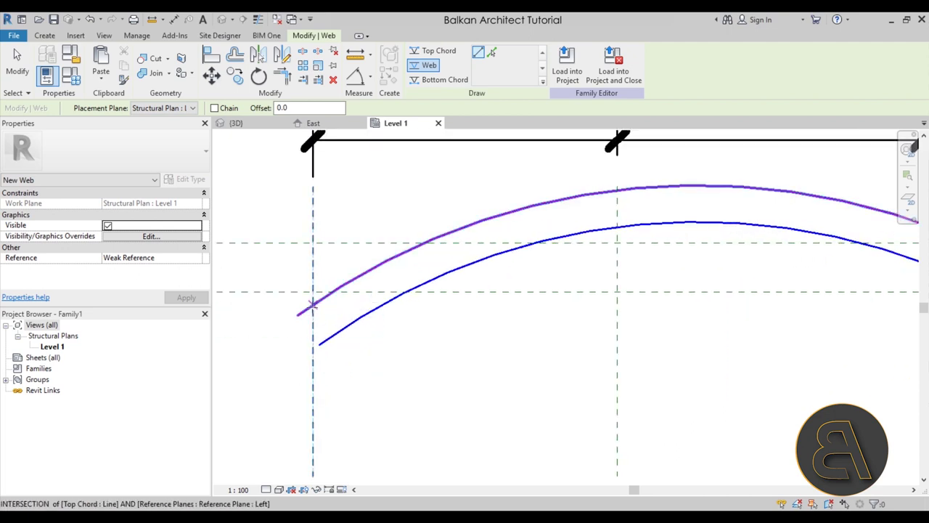
click(313, 305)
click(312, 344)
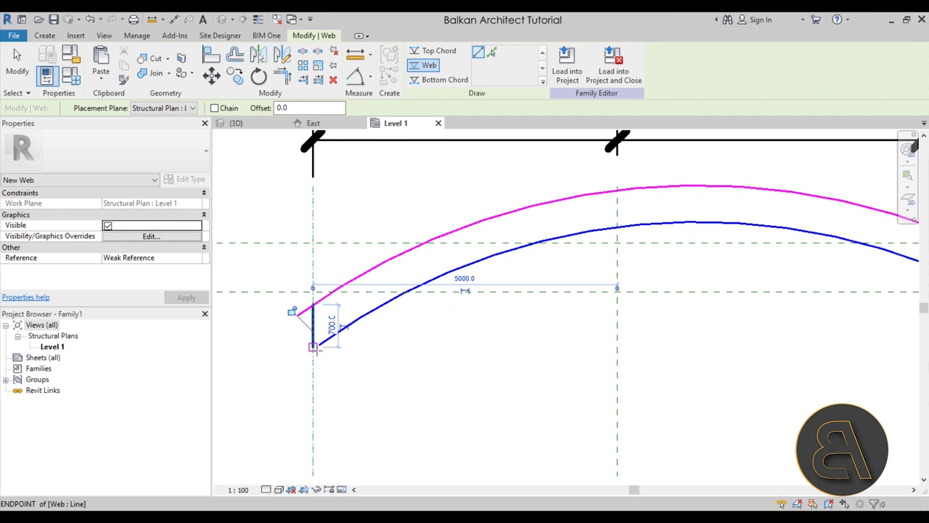
key(Escape)
key(Escape)
click(312, 336)
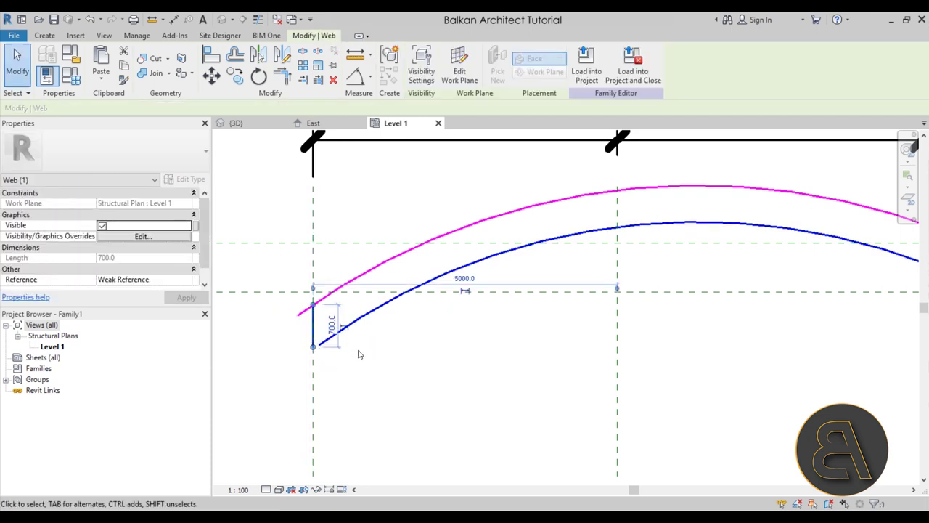
middle_drag(389, 370, 373, 369)
click(342, 358)
click(296, 339)
click(377, 348)
Draw a vertical web line on the right reference plane from the top chord to the bottom chord.
click(45, 35)
click(93, 64)
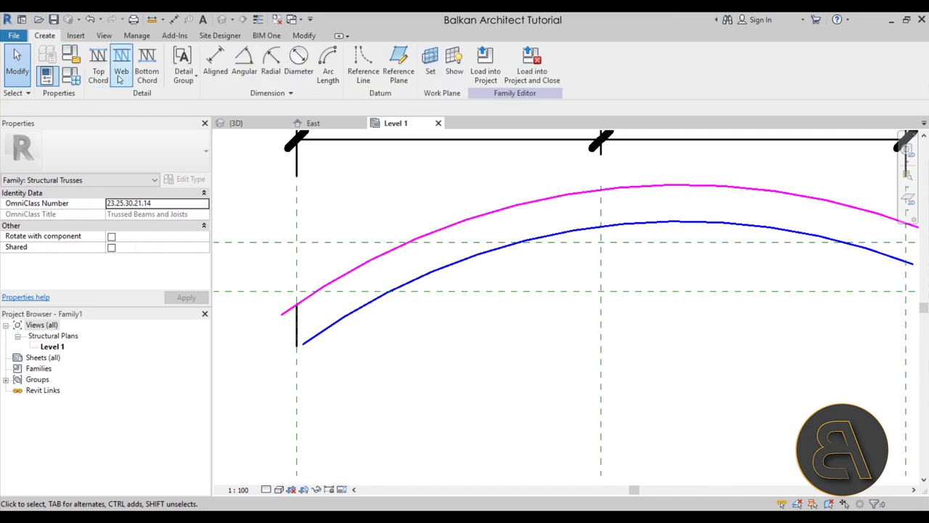
scroll(415, 264, down, 2)
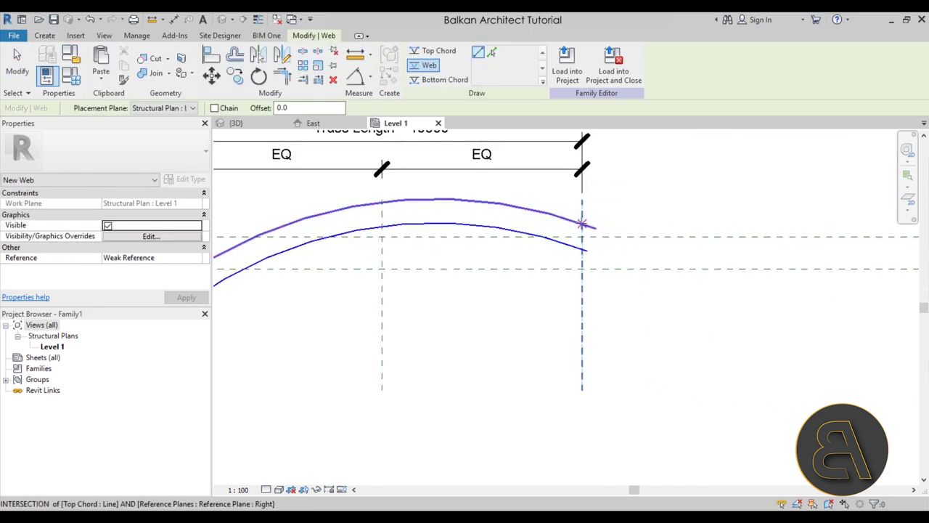
click(582, 225)
click(582, 249)
Draw six intermediate vertical web lines crossing both chords, about 1300 to 1570 apart, between the two end webs.
middle_drag(483, 327, 682, 310)
click(439, 207)
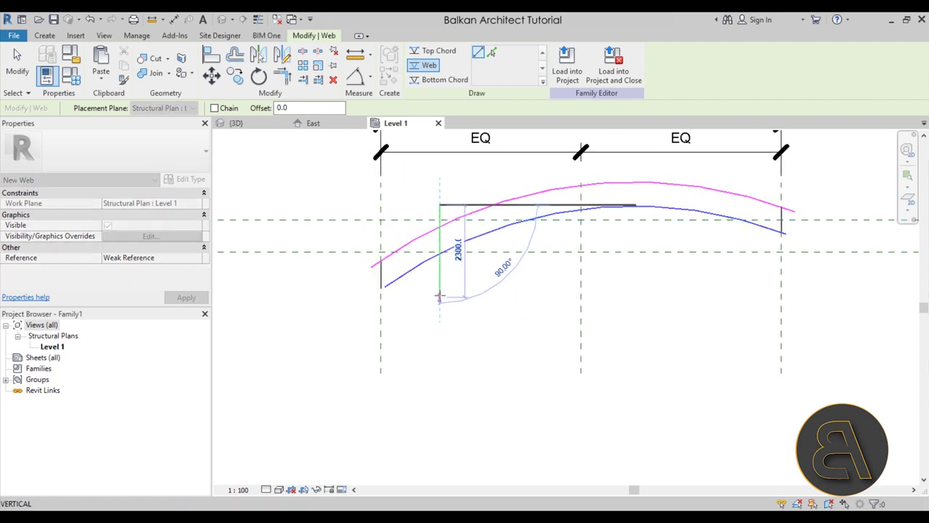
click(439, 298)
click(491, 193)
click(491, 261)
click(549, 181)
click(550, 262)
click(609, 172)
click(610, 233)
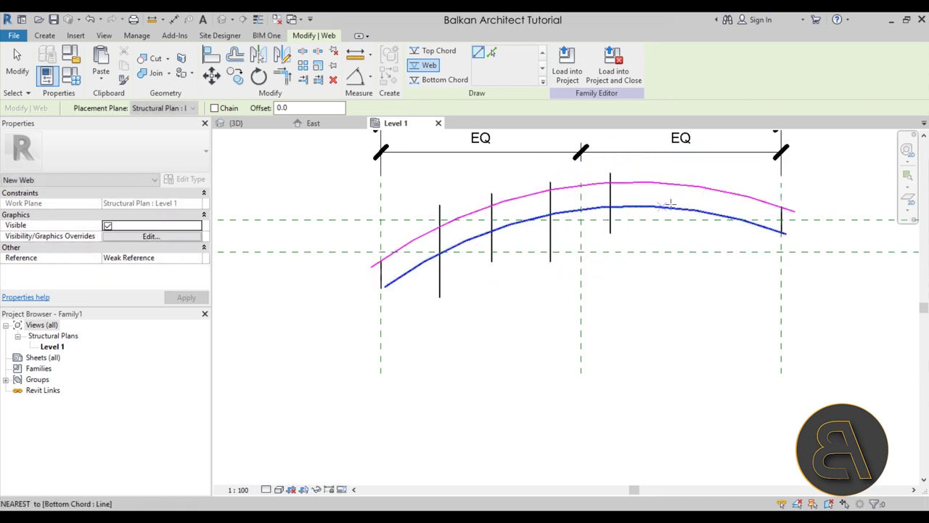
click(666, 173)
click(666, 229)
click(729, 182)
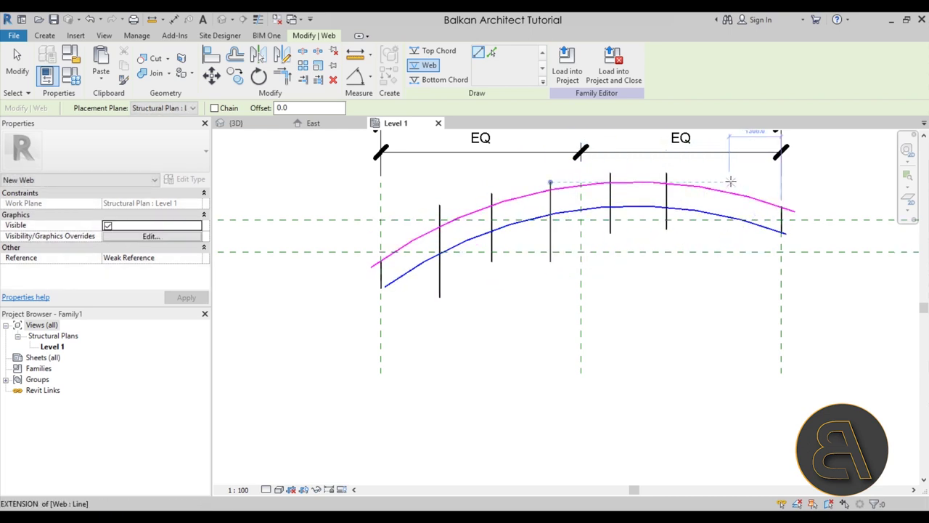
click(730, 238)
key(Escape)
key(Escape)
Place a continuous aligned dimension string across all eight vertical webs, positioned below the truss.
middle_drag(698, 295, 524, 296)
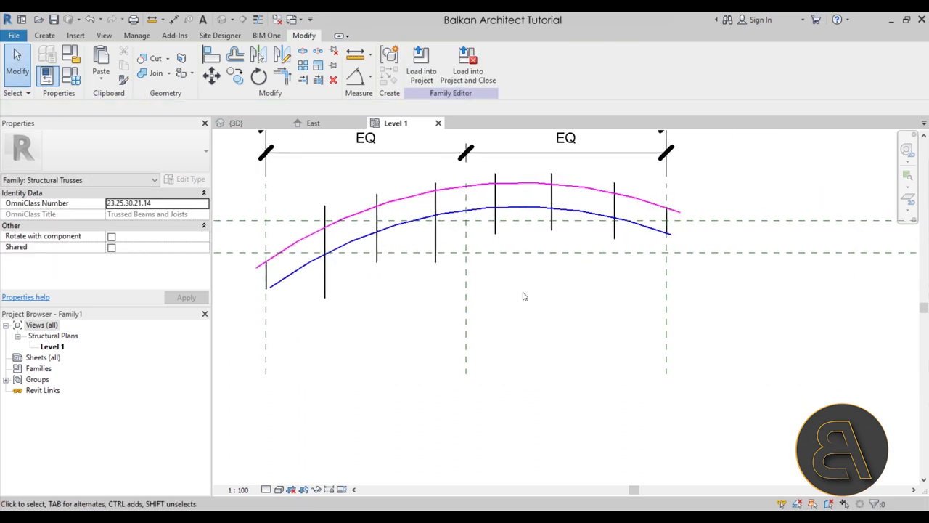
middle_drag(600, 289, 600, 282)
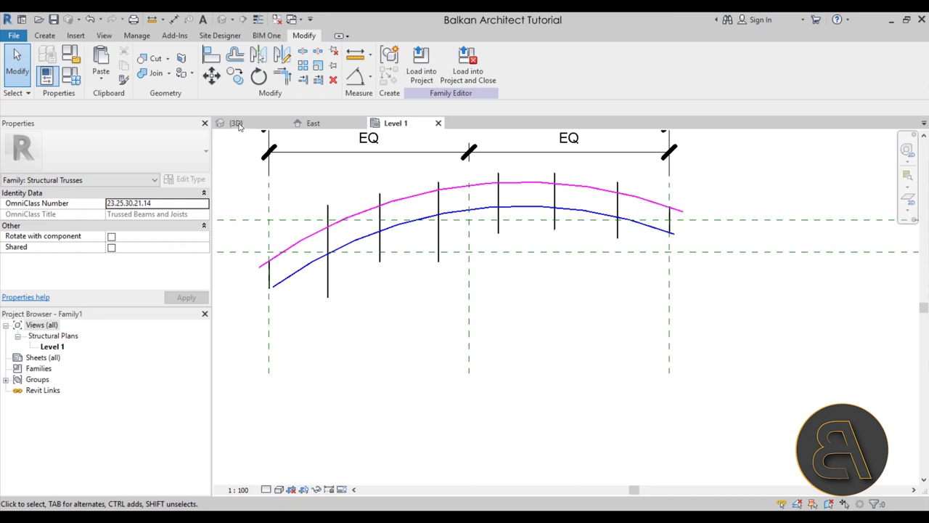
click(368, 80)
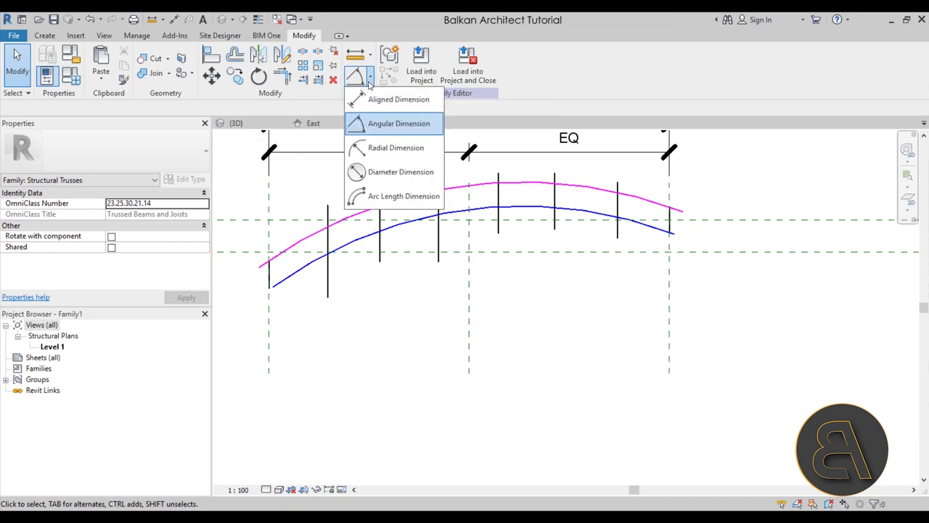
click(409, 102)
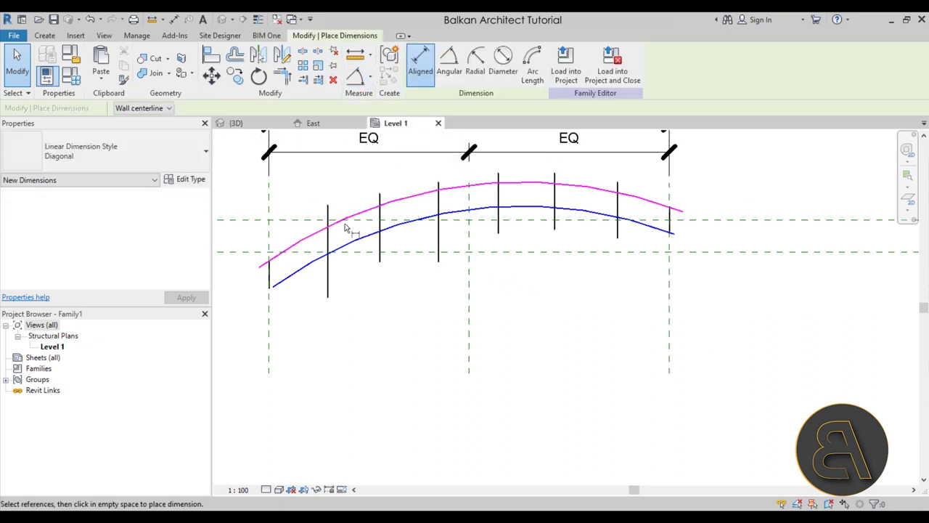
click(327, 232)
click(379, 218)
click(438, 208)
click(500, 202)
click(555, 205)
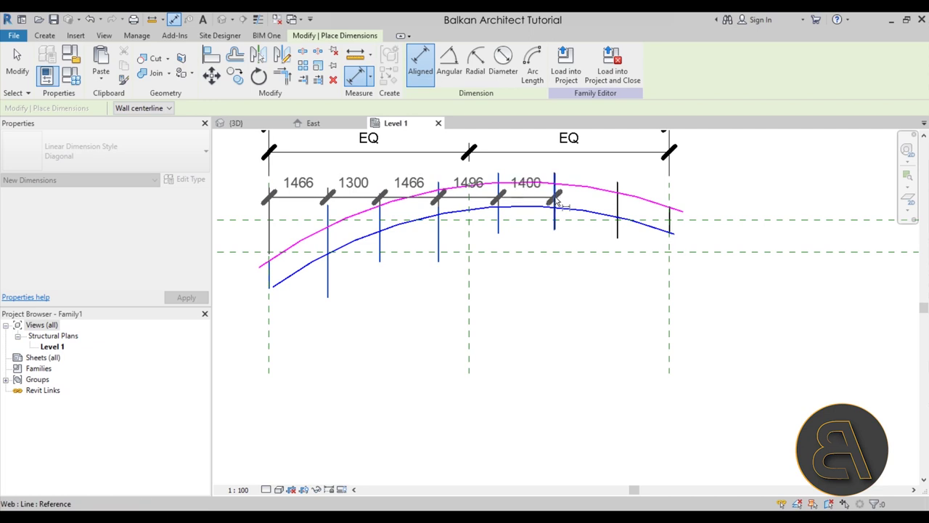
click(618, 216)
click(671, 228)
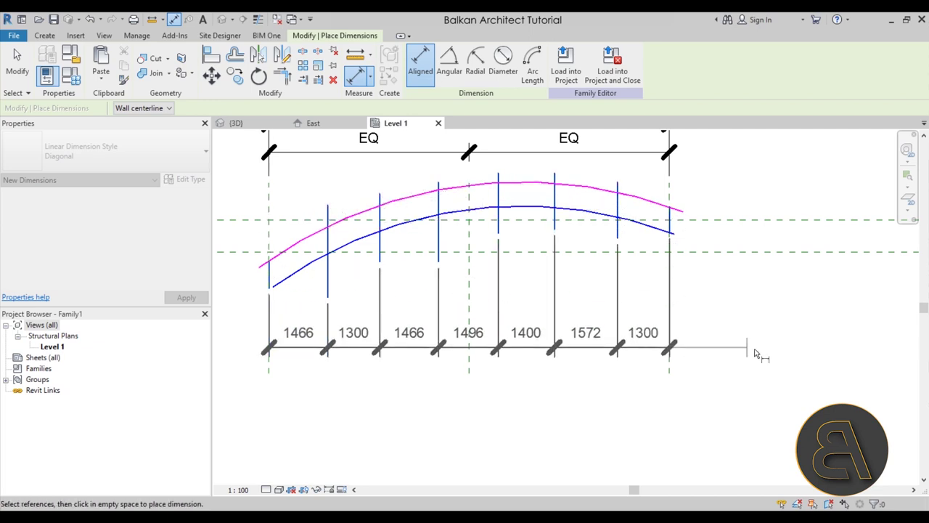
click(689, 345)
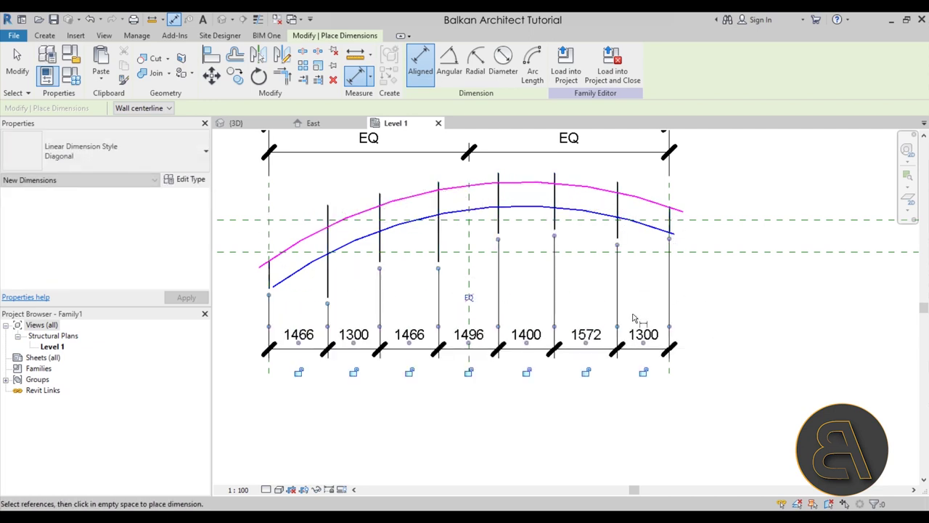
Apply the equality constraint to the web dimension string and move the string further below the truss.
click(469, 299)
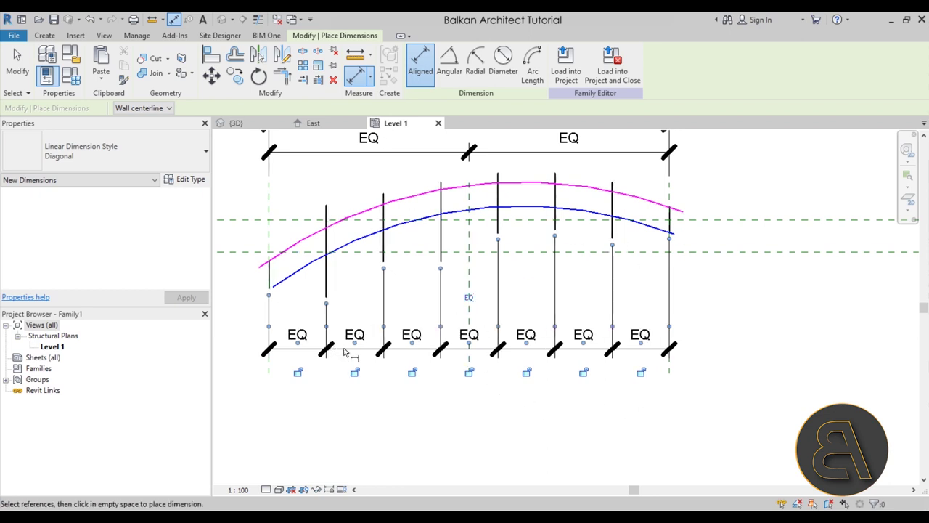
key(Escape)
drag(394, 350, 397, 390)
click(404, 297)
Shorten the first two intermediate vertical webs from the left so each ends exactly on the top and bottom chords.
scroll(273, 287, up, 3)
scroll(272, 286, up, 1)
scroll(338, 321, down, 4)
middle_drag(332, 315, 307, 330)
scroll(307, 330, up, 2)
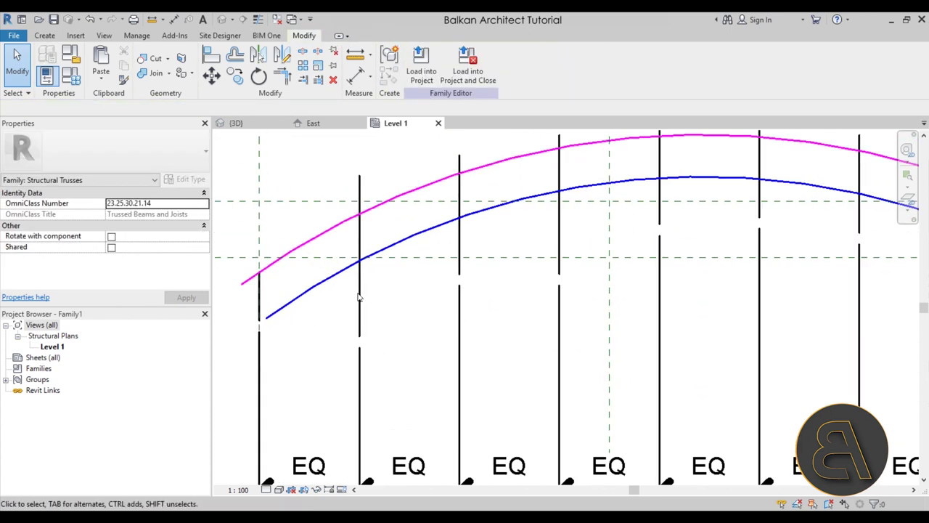
click(359, 297)
drag(360, 335, 360, 261)
drag(359, 175, 359, 213)
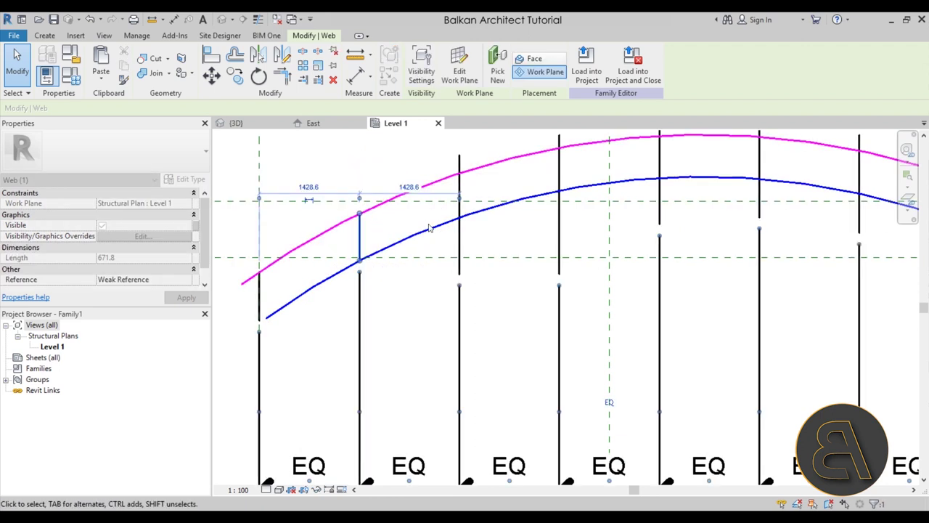
click(459, 244)
drag(458, 273, 459, 217)
drag(459, 156, 459, 174)
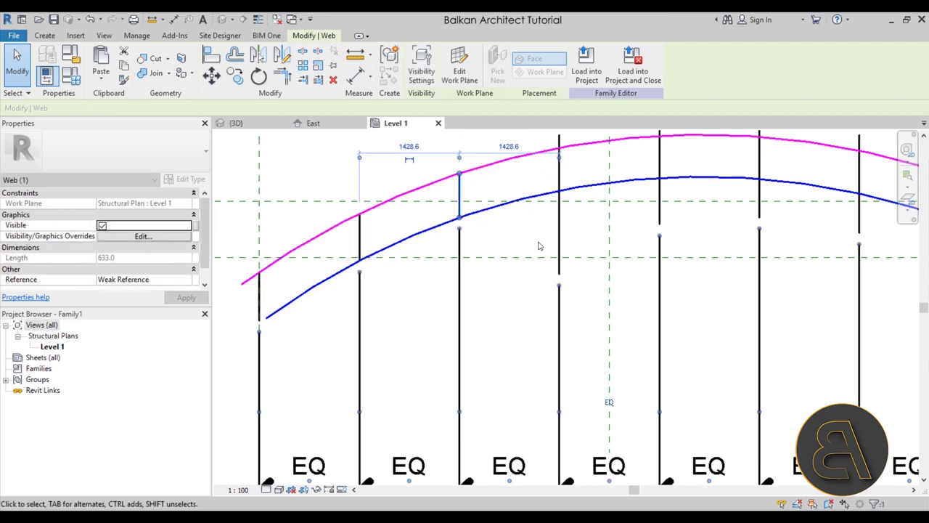
Shorten the third and fourth intermediate vertical webs to span only between the bottom and top chords.
middle_drag(538, 245, 375, 298)
click(394, 291)
drag(394, 324, 392, 249)
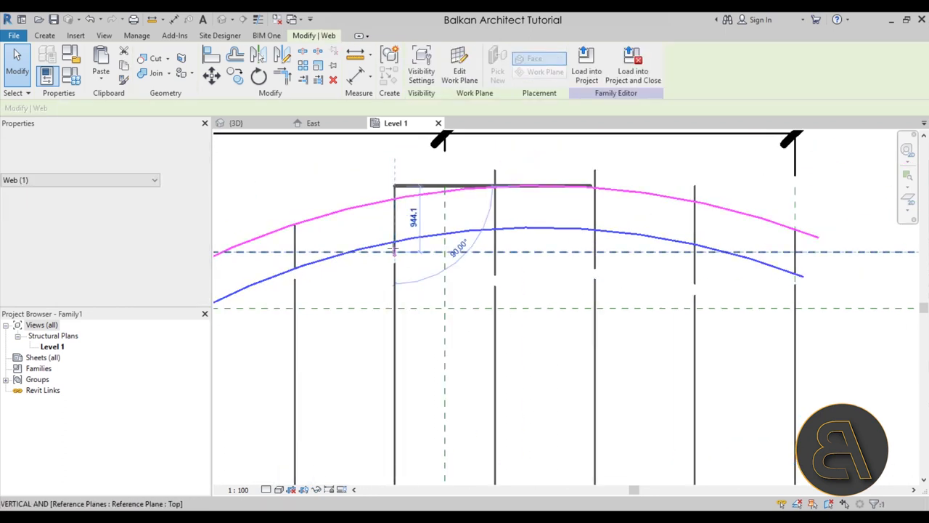
click(391, 250)
drag(393, 198, 394, 198)
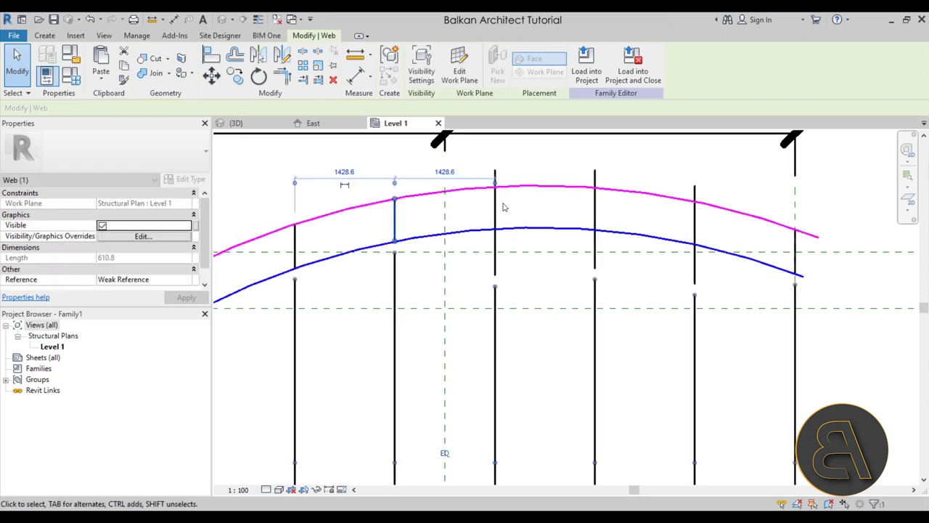
click(496, 205)
drag(494, 171, 495, 187)
drag(495, 274, 495, 230)
Shorten the last two intermediate vertical webs on the right so they fit between the two chords.
click(594, 219)
drag(595, 171, 595, 187)
drag(594, 268, 594, 230)
click(695, 217)
mouse_move(695, 187)
mouse_down()
mouse_move(695, 217)
mouse_move(694, 201)
mouse_up()
drag(694, 284, 695, 243)
click(757, 285)
scroll(785, 271, down, 2)
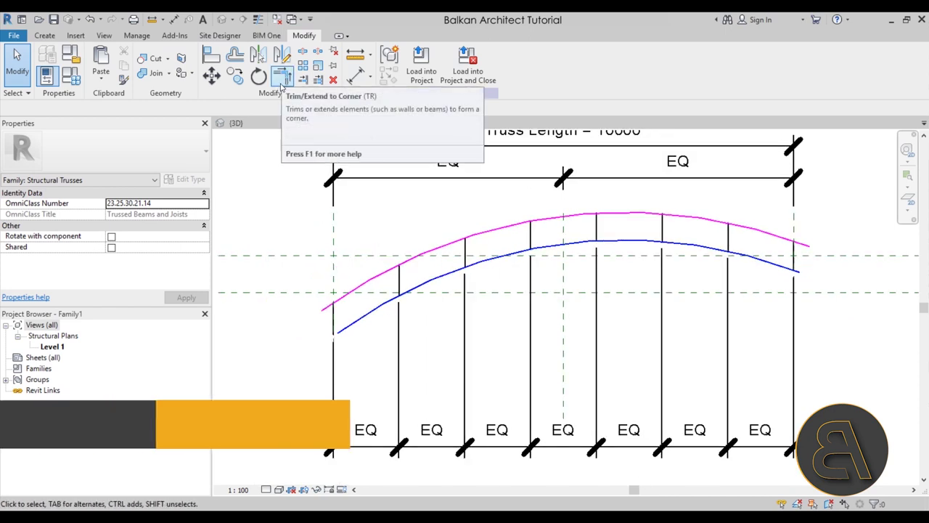
Trim the right ends of the top and bottom chords to clean corners with the right end web.
click(282, 79)
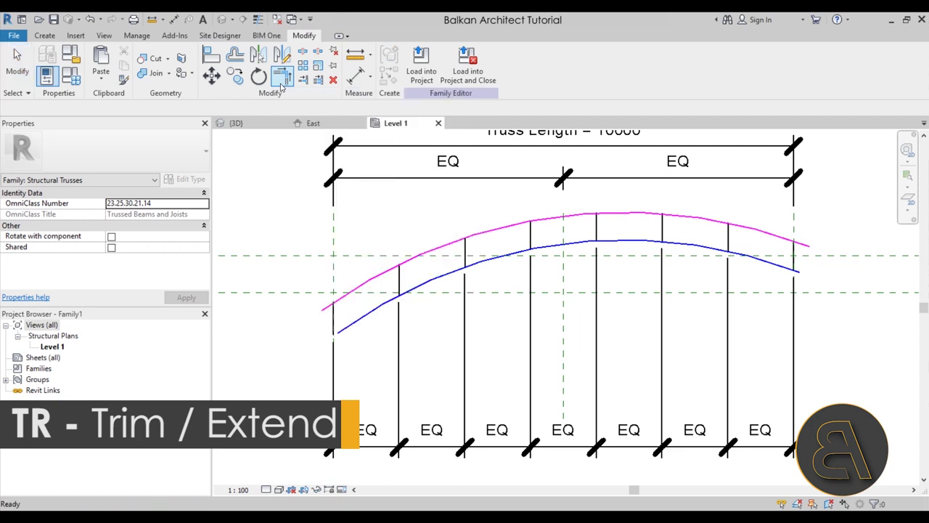
click(789, 241)
click(793, 253)
click(793, 259)
click(789, 266)
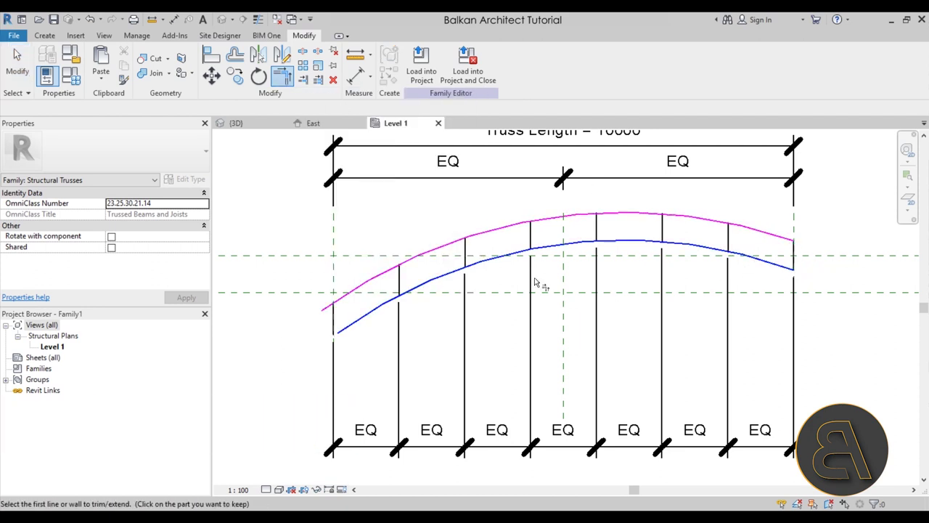
Trim and extend the left ends of both chords to form corners with the left end web.
scroll(341, 330, up, 2)
click(331, 305)
click(332, 293)
click(331, 299)
click(361, 318)
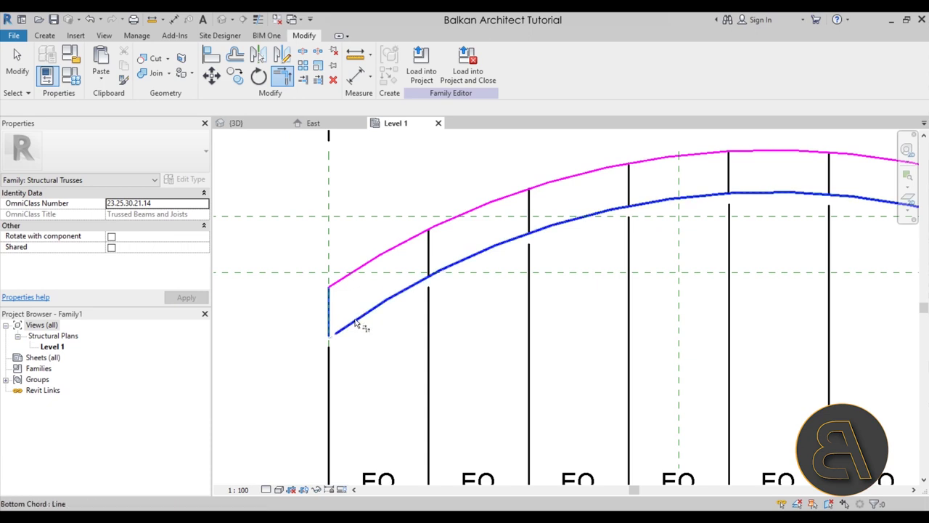
scroll(369, 291, down, 2)
key(Escape)
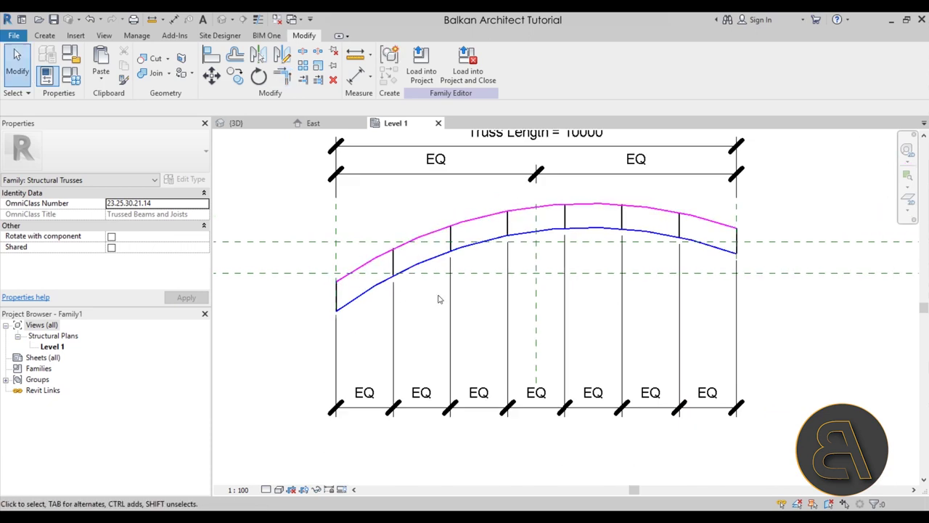
Draw diagonal web lines in the first four bays from the left, each rising from a web's bottom to the next web's top.
middle_drag(439, 299, 418, 299)
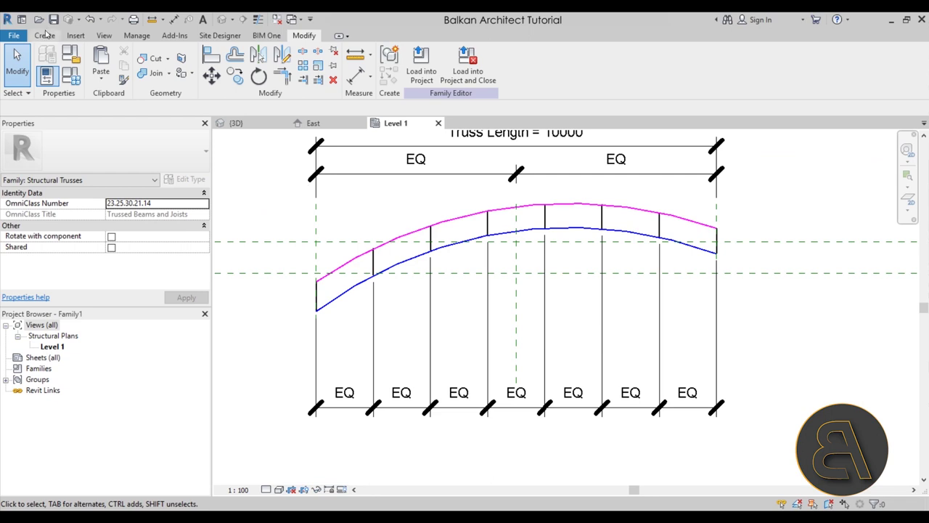
click(45, 35)
click(122, 65)
click(316, 310)
scroll(371, 249, up, 2)
click(370, 245)
click(373, 283)
click(458, 209)
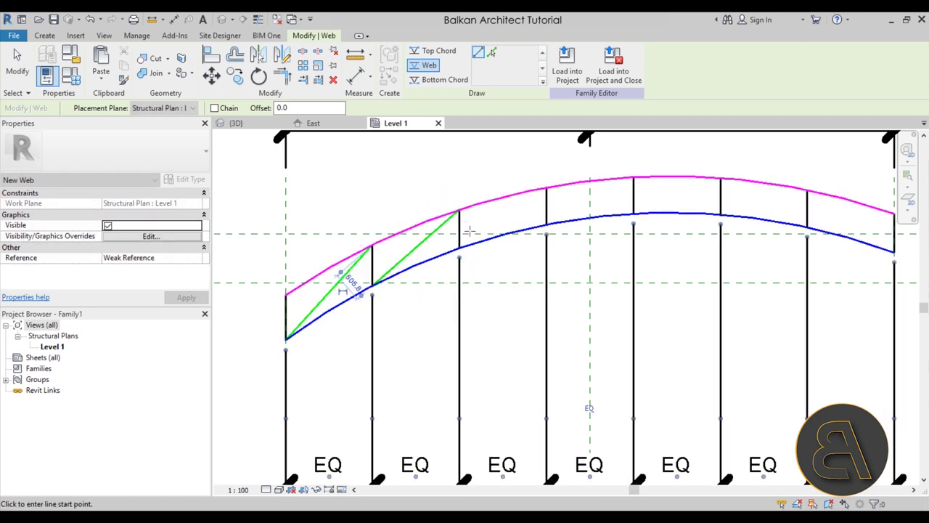
click(459, 247)
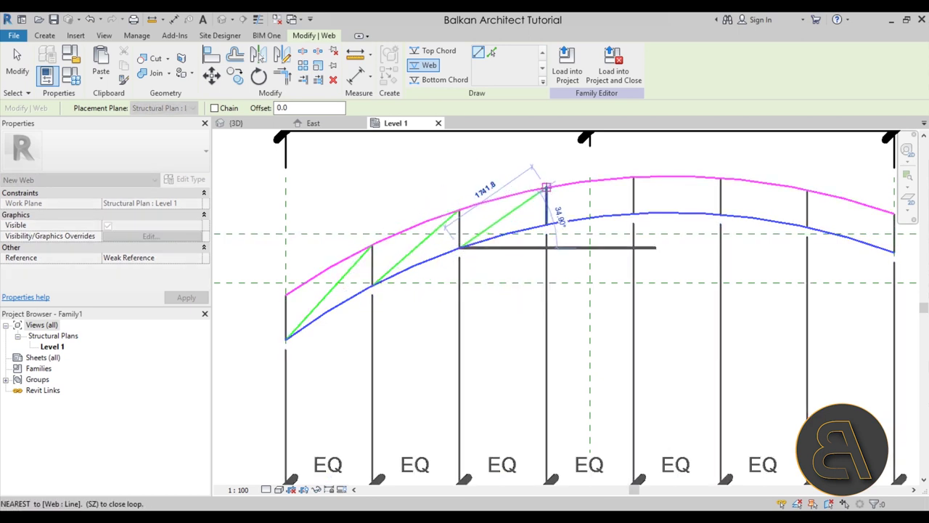
click(546, 190)
click(546, 225)
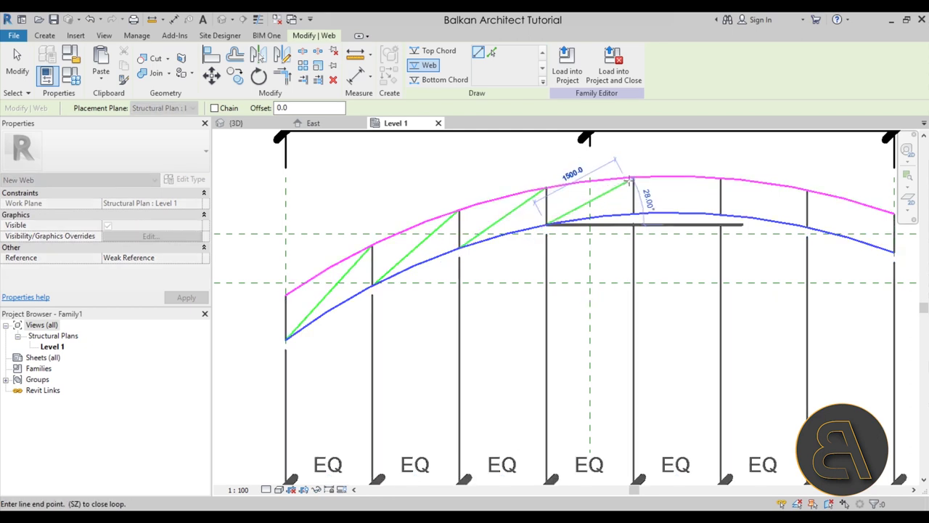
click(633, 178)
Draw diagonal web lines in the remaining three right-hand bays, from each web's bottom end to the next web's top end.
middle_drag(675, 212, 399, 234)
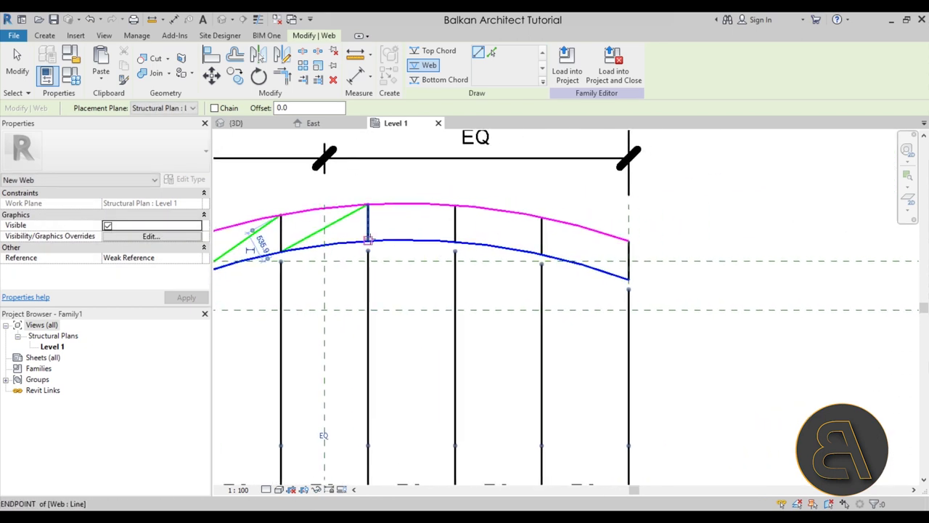
click(368, 239)
click(454, 207)
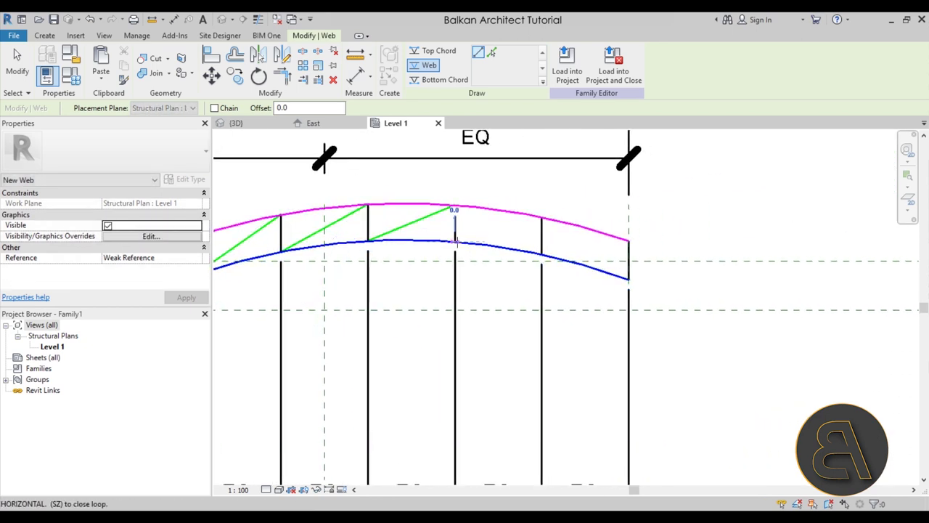
click(455, 241)
click(540, 218)
click(543, 253)
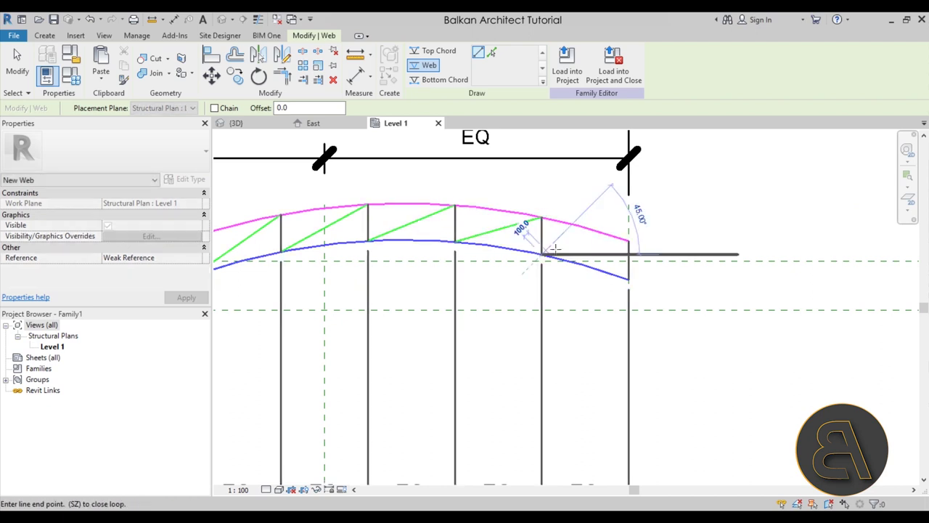
click(630, 241)
scroll(643, 243, up, 5)
scroll(608, 226, down, 7)
key(Escape)
key(Escape)
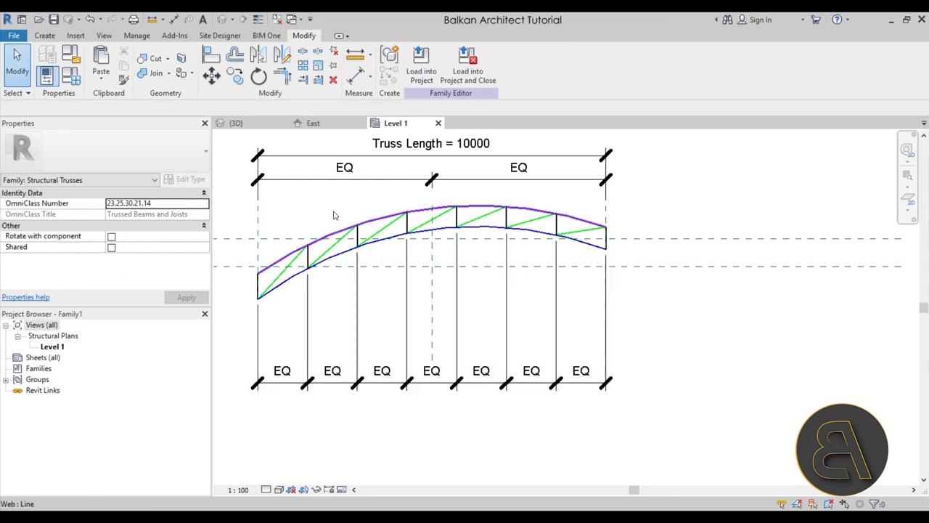
Save the truss family to the Desktop as "Advanced Truss".
middle_drag(409, 284, 430, 276)
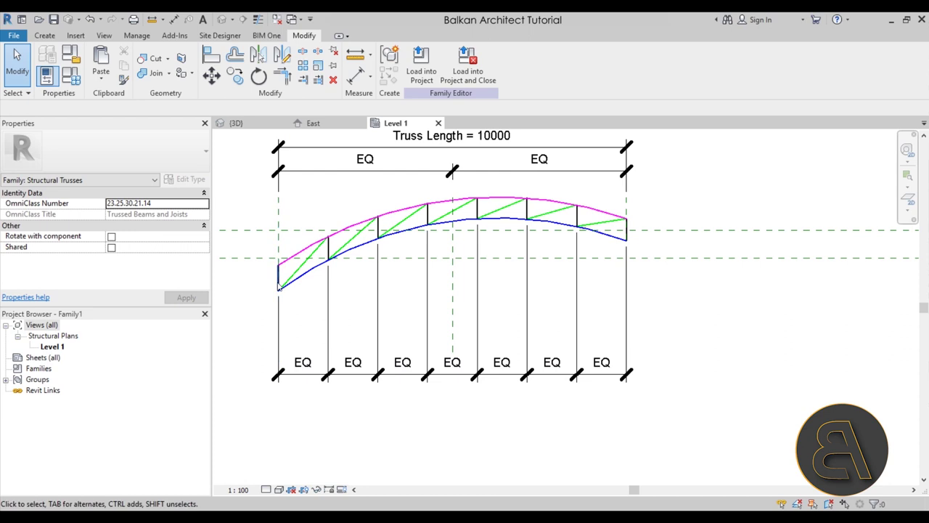
middle_drag(438, 309, 436, 328)
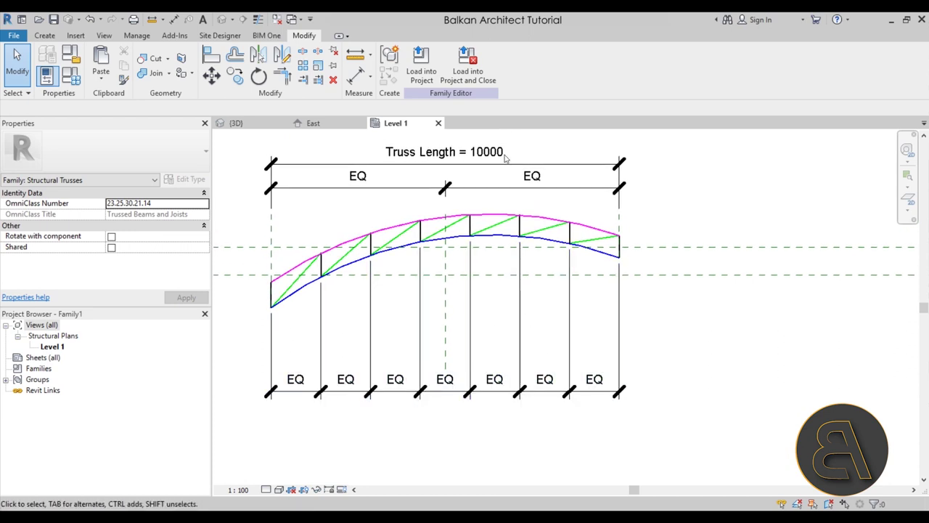
click(54, 18)
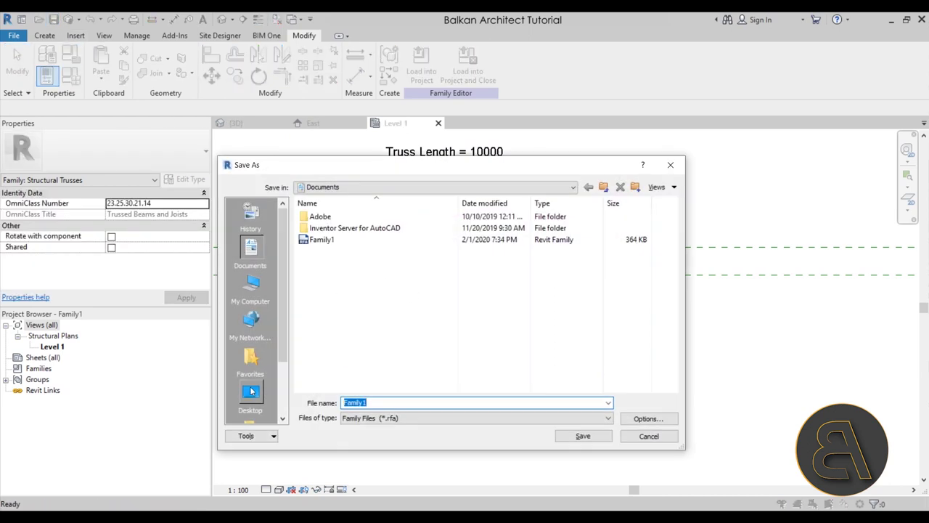
click(251, 392)
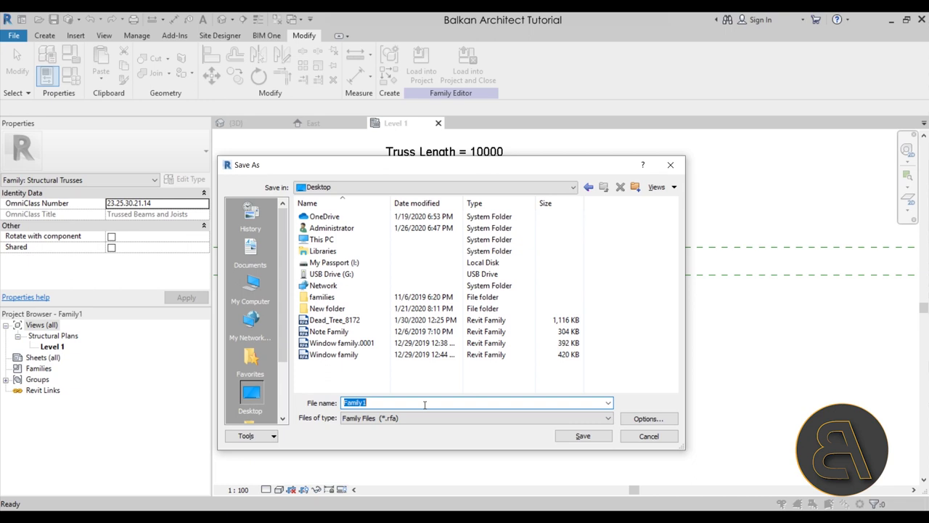
text(A)
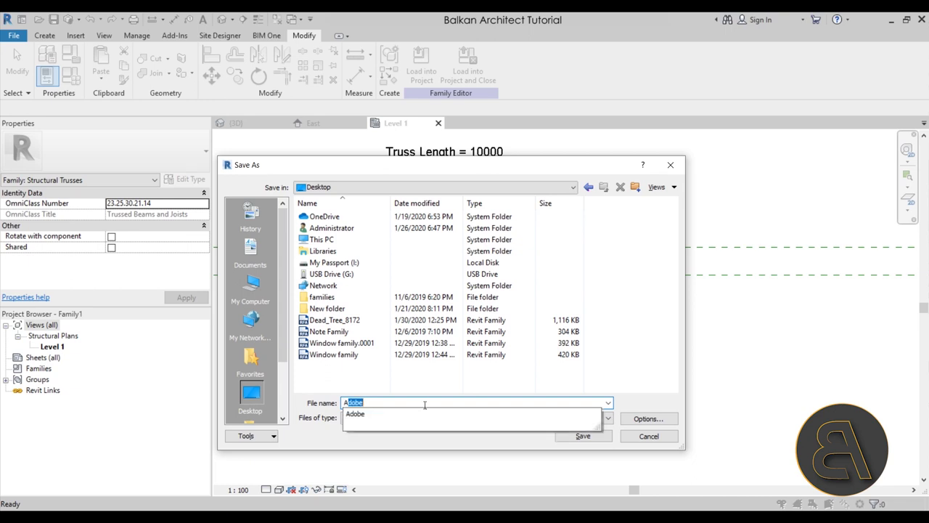
text(dvanced Truss)
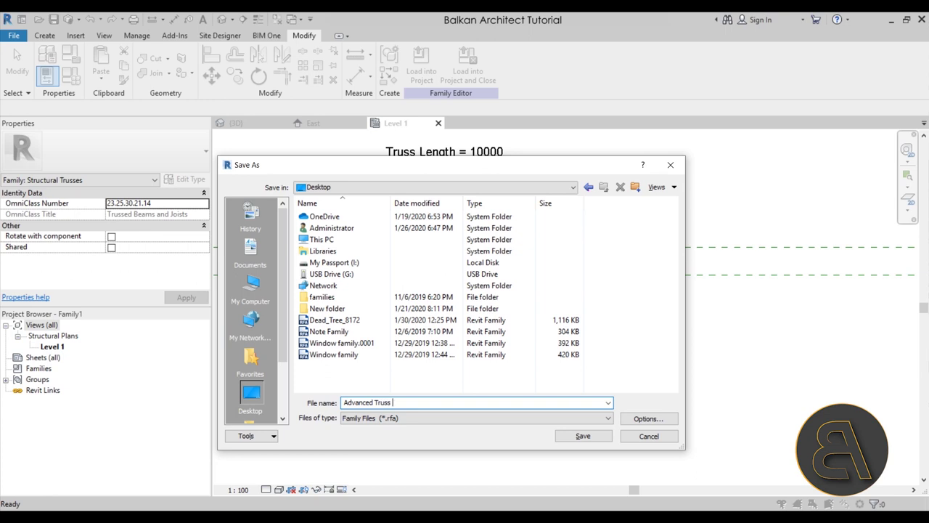
key(Return)
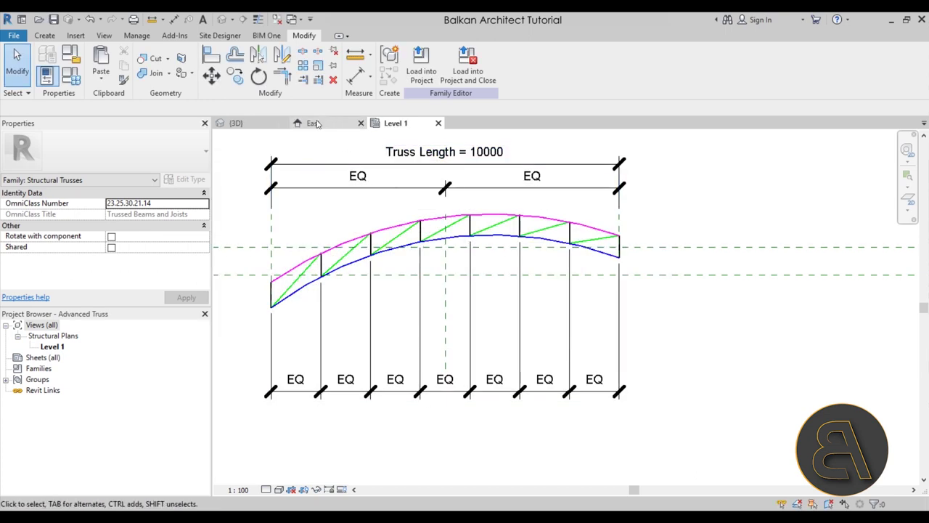
Switch to the gas station project's 3D view and show the whole site with the curved roof from above.
click(254, 123)
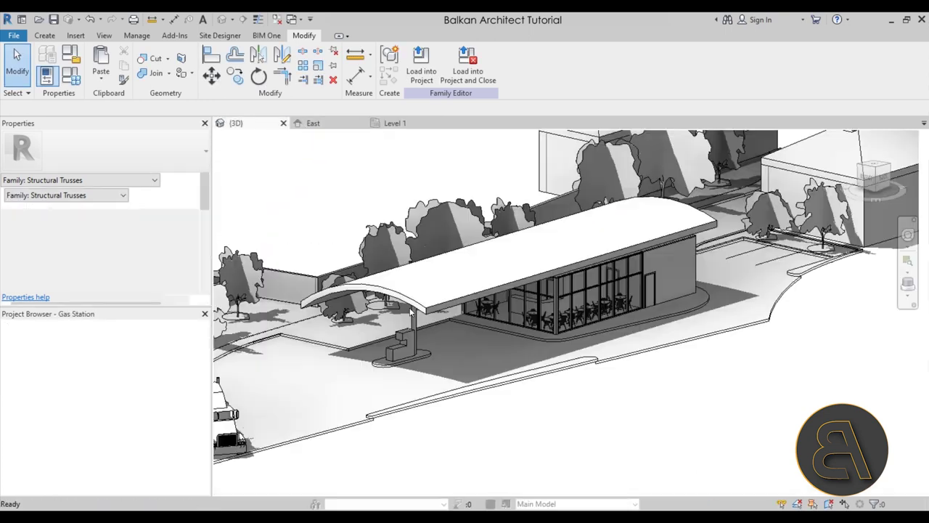
scroll(462, 305, down, 2)
shift+middle_drag(469, 306, 475, 344)
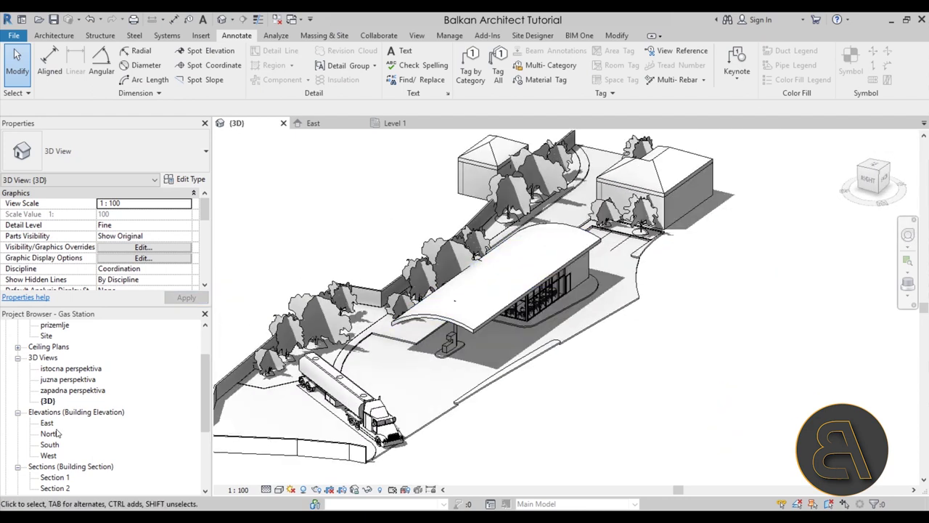
Open the "krov" floor plan and rename it "Roof", together with its corresponding level and views.
scroll(58, 428, up, 2)
click(45, 358)
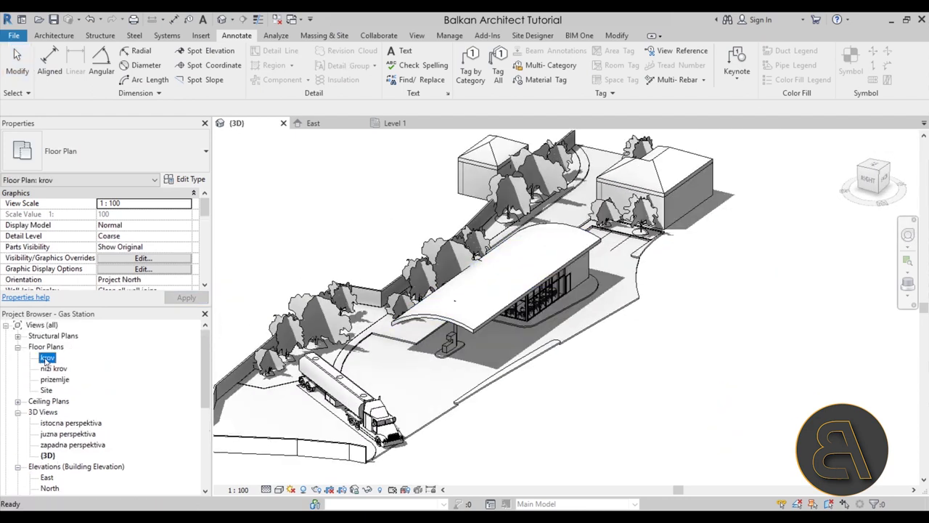
double_click(47, 359)
right_click(47, 357)
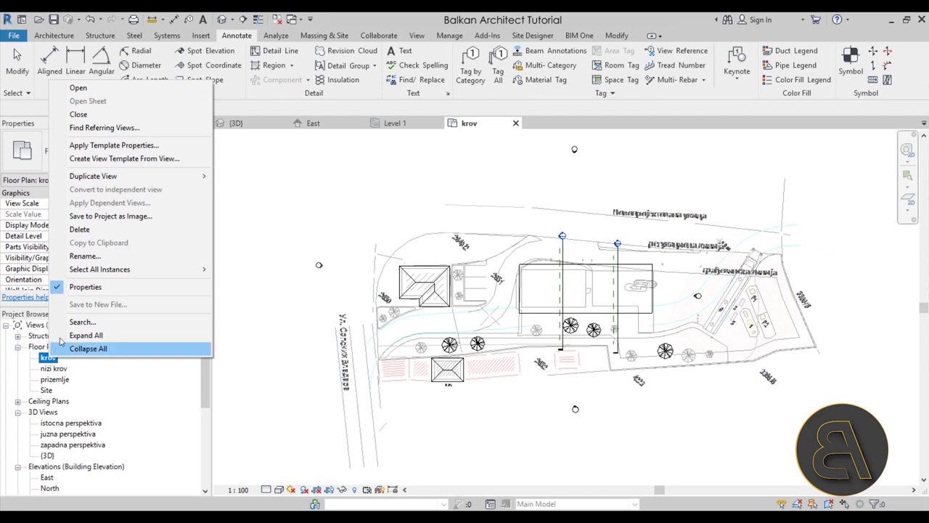
click(92, 255)
text(Roof)
key(Return)
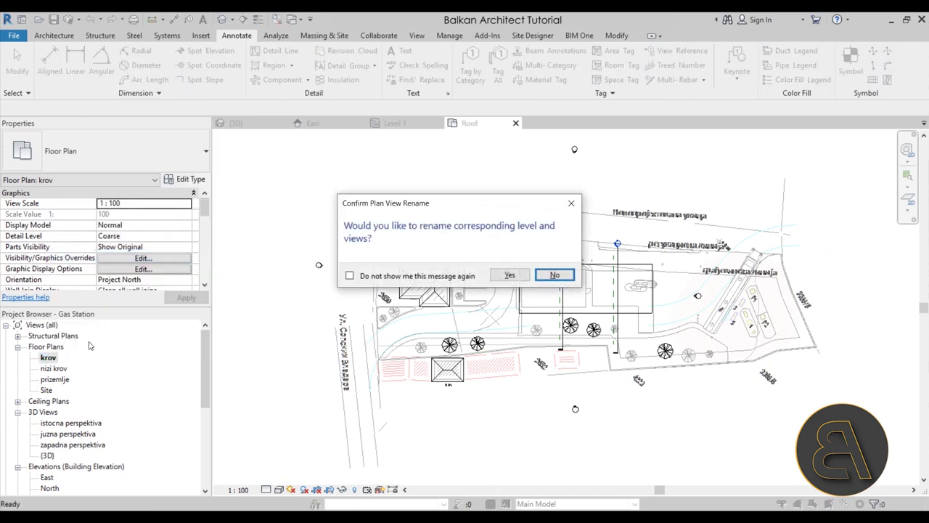
click(509, 275)
Start a structural truss in the Roof plan and load the "Advanced Truss" family from the Desktop.
scroll(644, 294, up, 3)
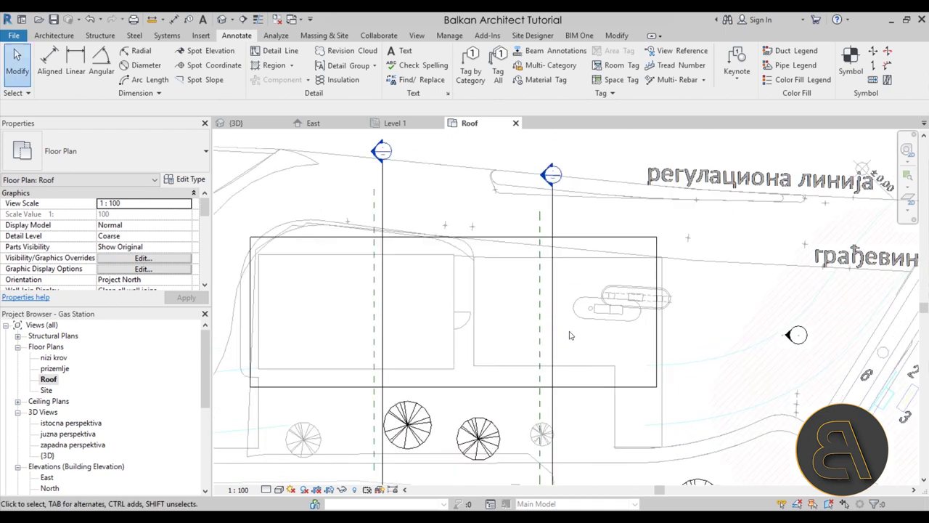
scroll(477, 327, up, 3)
scroll(535, 349, down, 4)
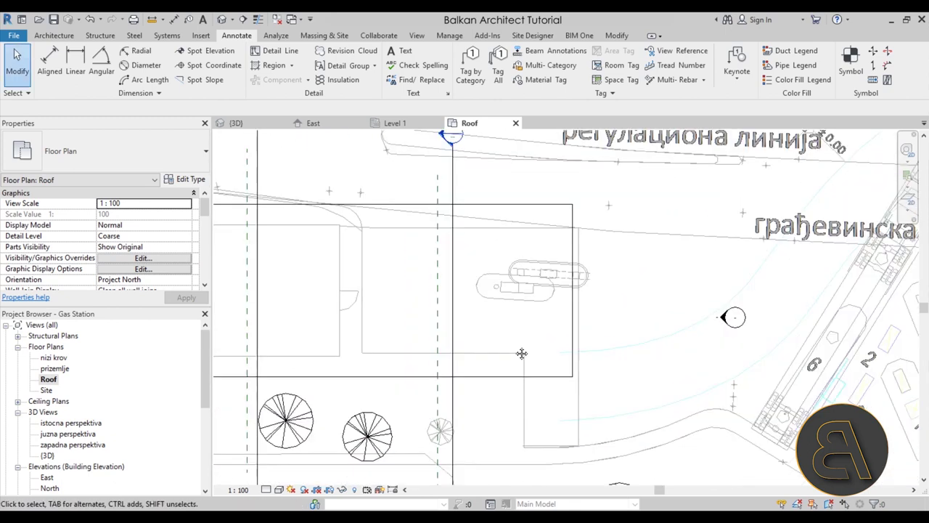
click(100, 38)
click(157, 61)
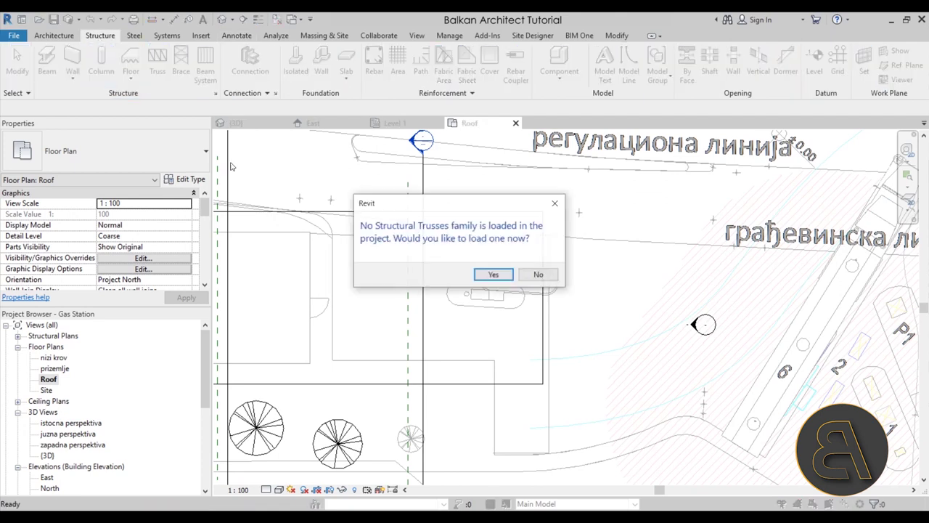
click(484, 277)
click(214, 286)
click(290, 212)
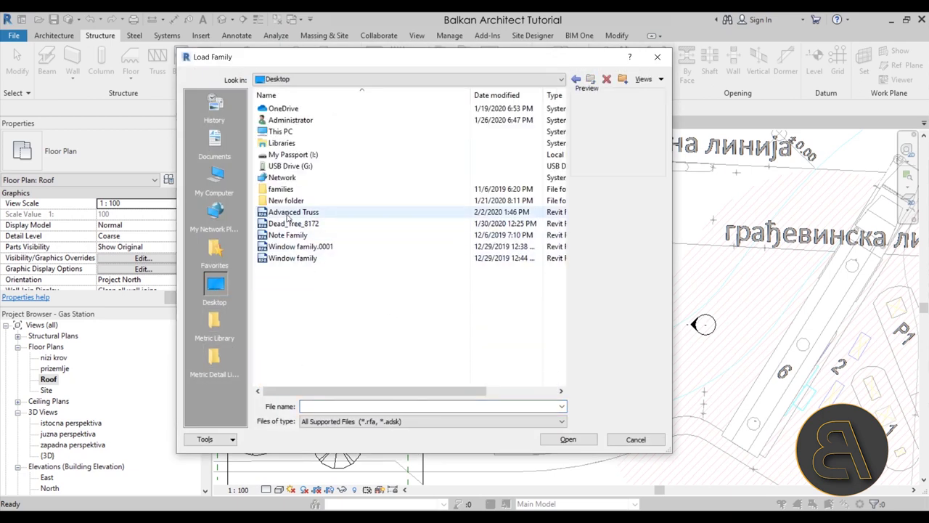
click(568, 440)
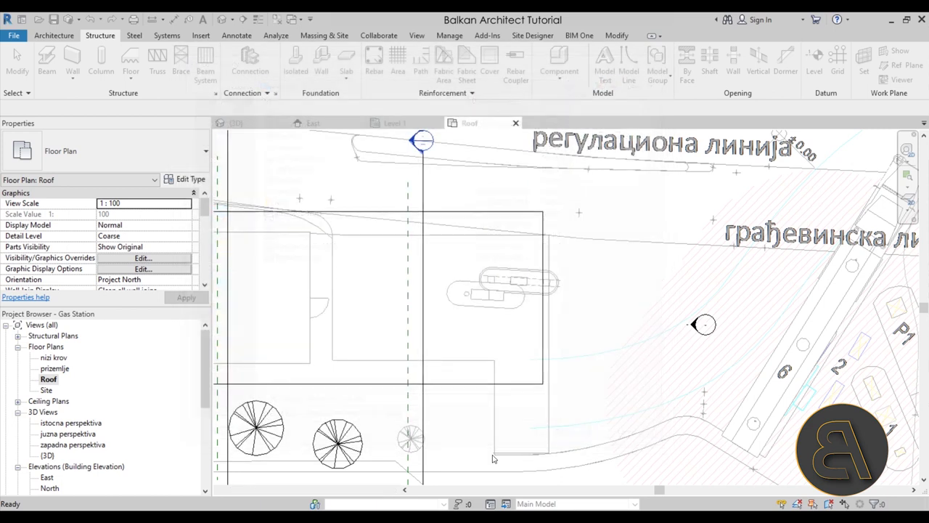
Place an Advanced Truss about 10 m long across the roof's width, straight up from its lower edge in the plan.
click(357, 384)
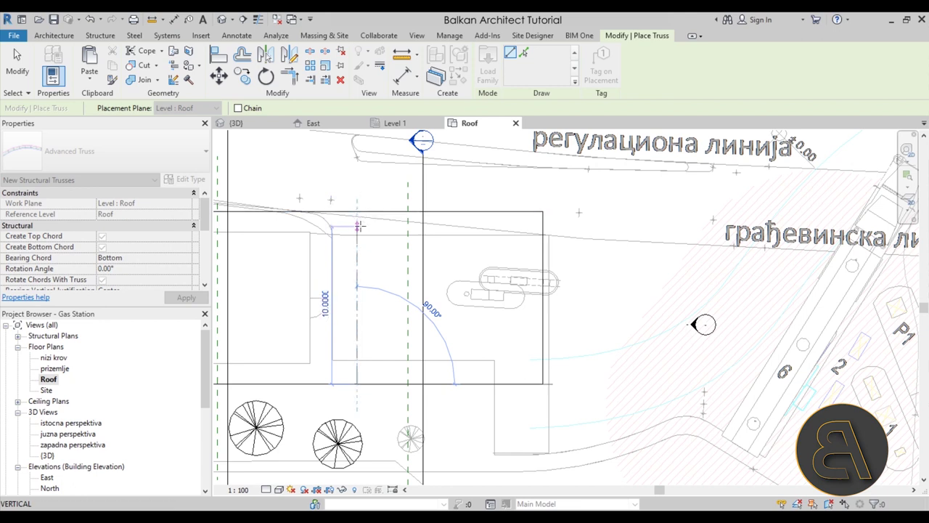
click(358, 226)
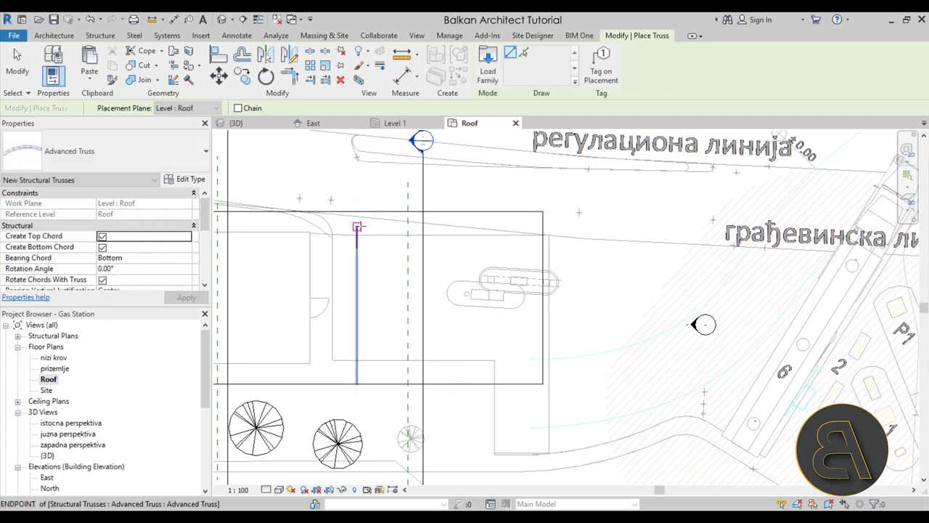
key(Escape)
key(Escape)
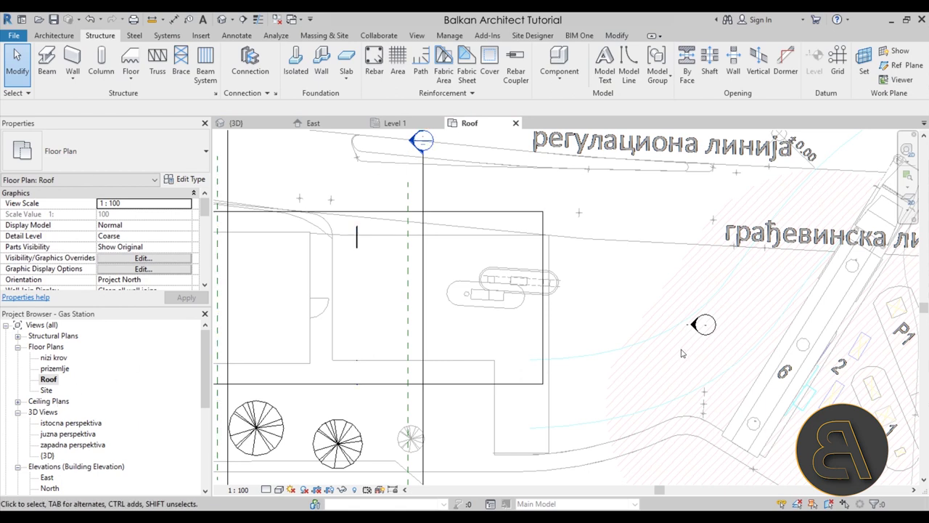
Open the East elevation and examine the placed truss against the arched roof.
double_click(694, 323)
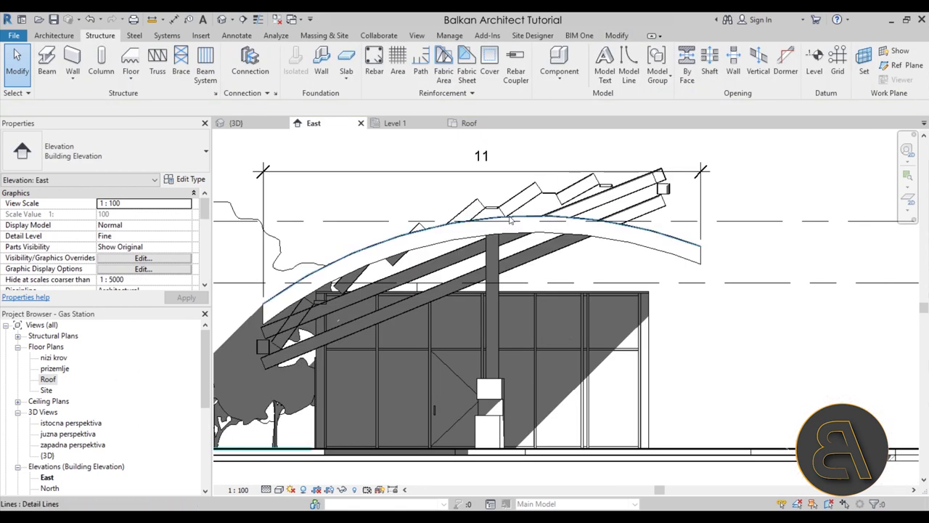
click(530, 265)
middle_drag(525, 233, 572, 233)
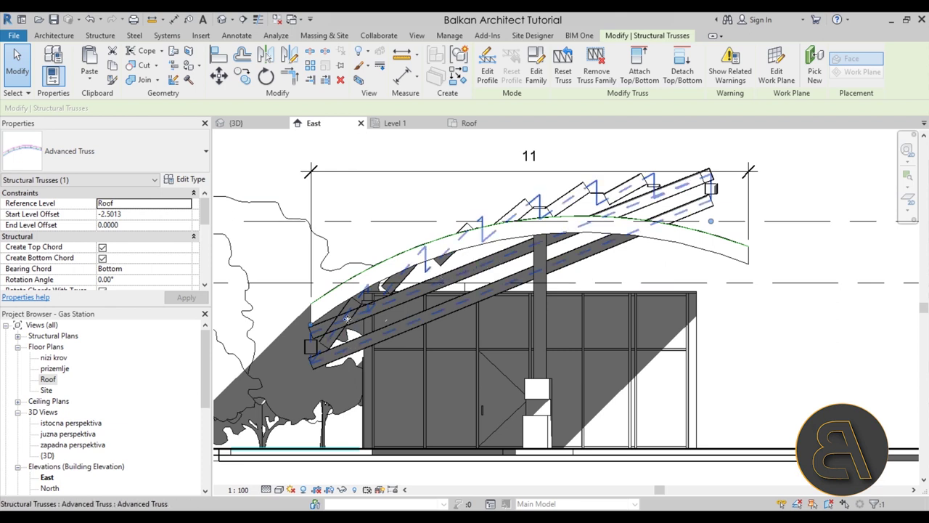
click(486, 190)
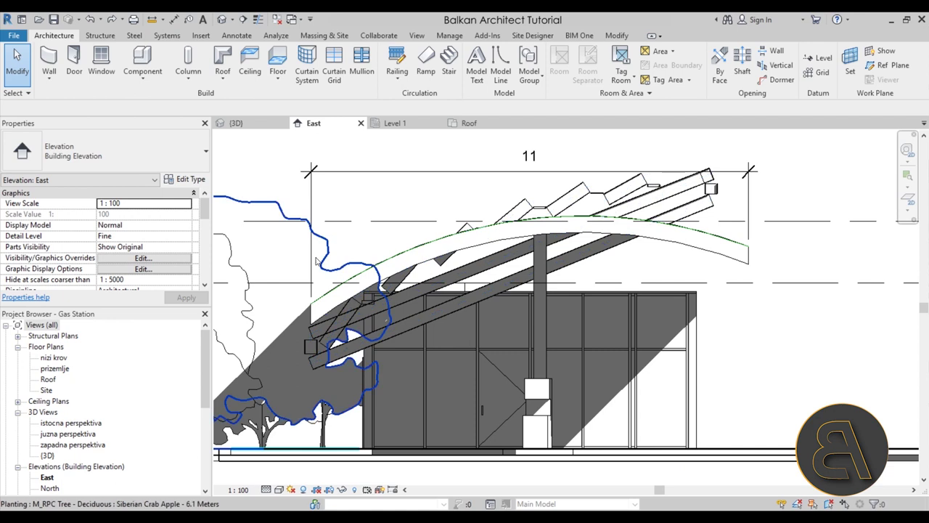
click(100, 36)
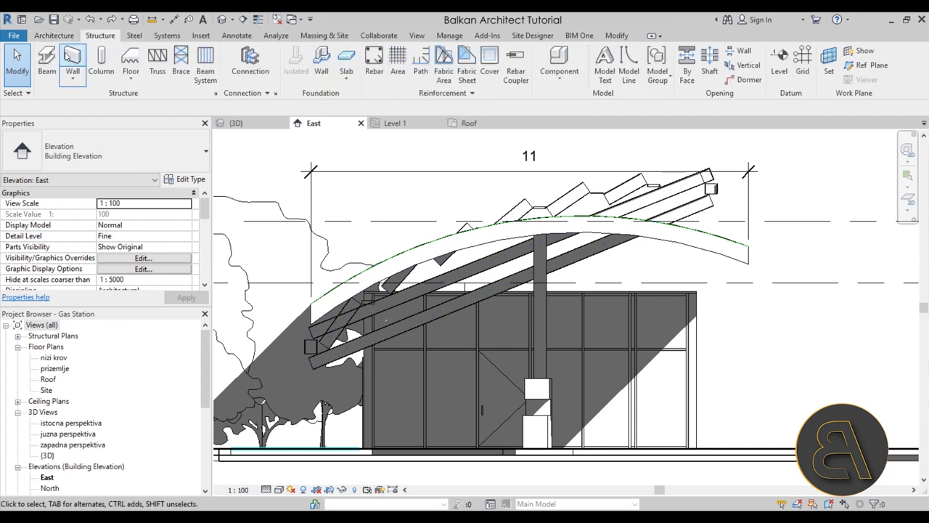
click(46, 62)
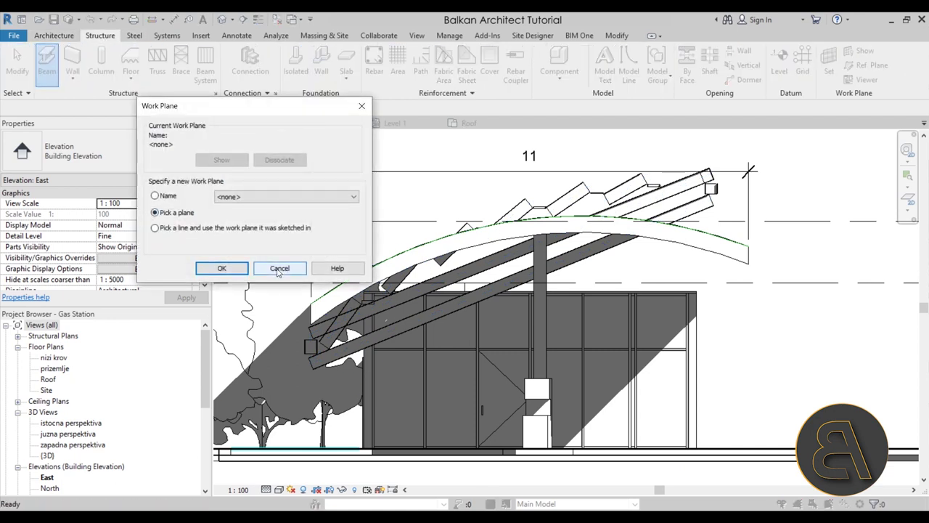
click(279, 269)
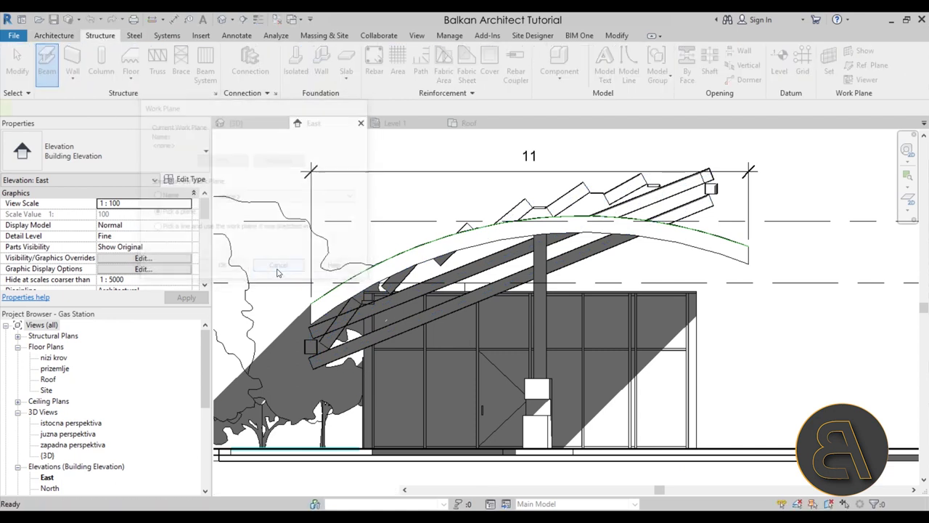
Return to the Roof floor plan and start a beam with the UB305x165x40 universal beam type.
click(55, 358)
double_click(48, 379)
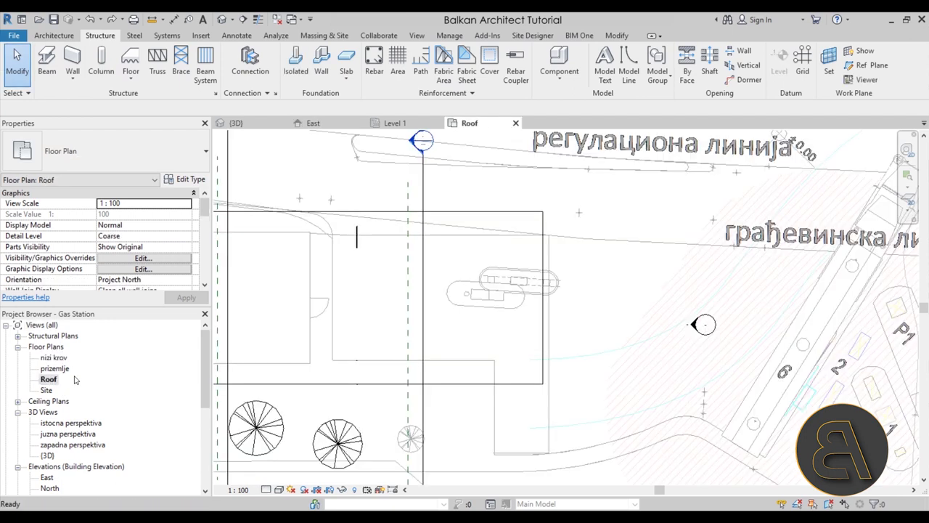
click(48, 67)
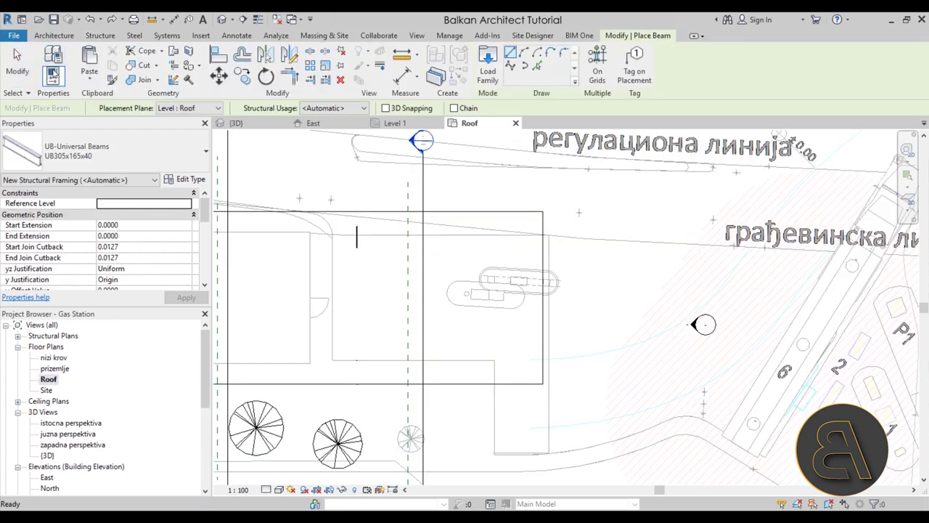
click(65, 161)
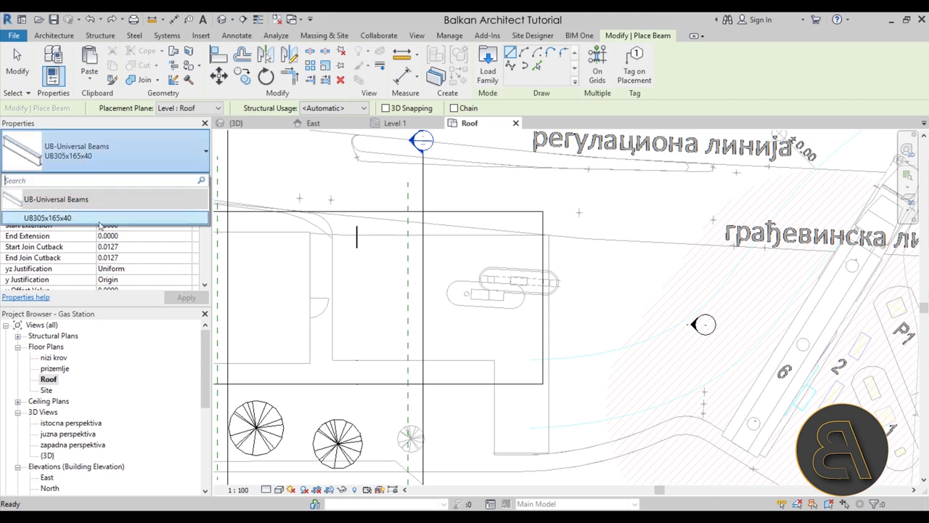
click(53, 219)
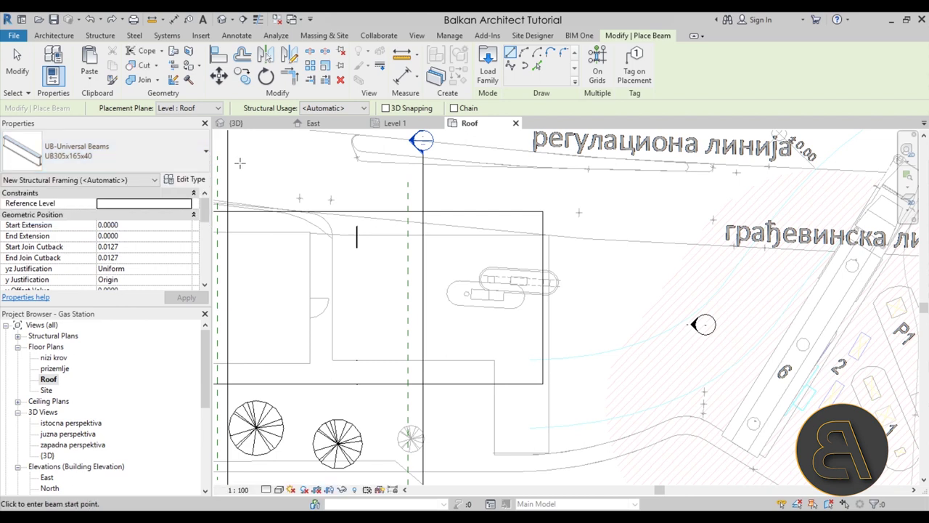
Start loading a beam family and browse the Metric Library to the Steel folder under Structural Framing.
click(488, 71)
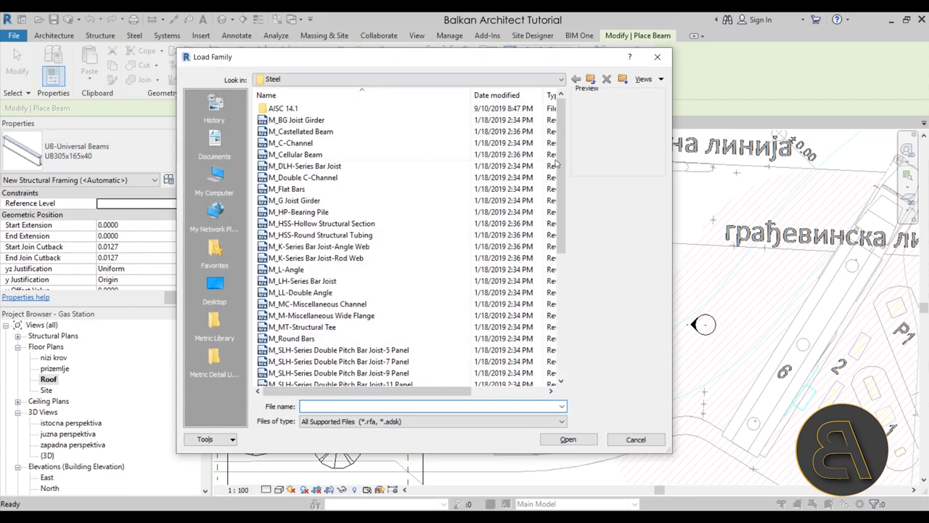
click(215, 328)
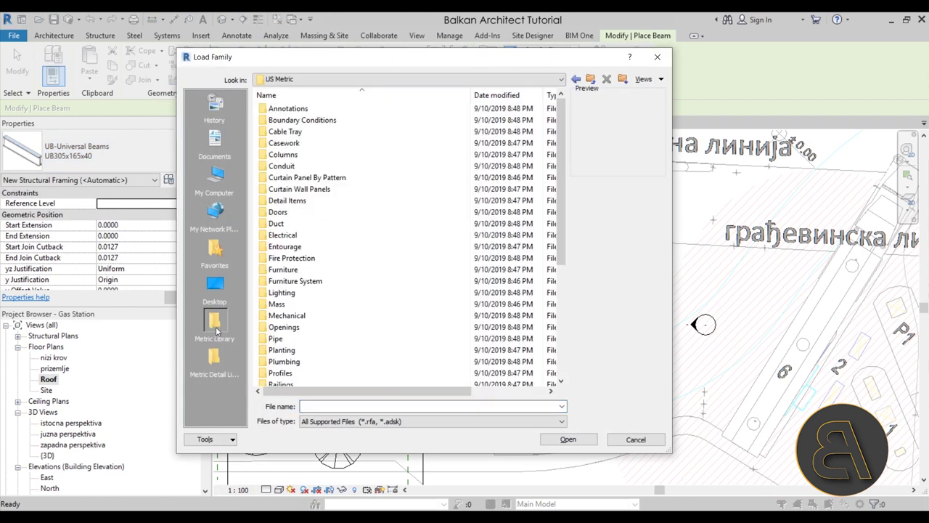
drag(558, 167, 559, 283)
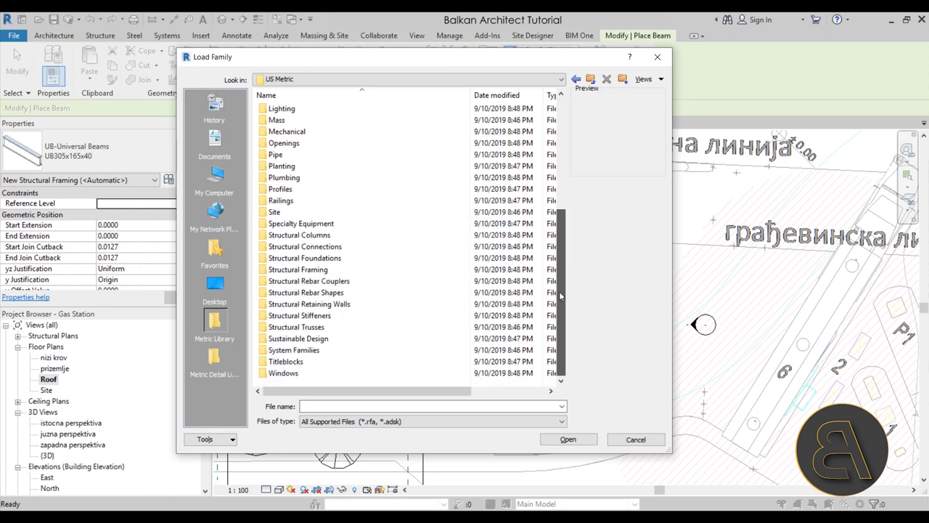
double_click(284, 271)
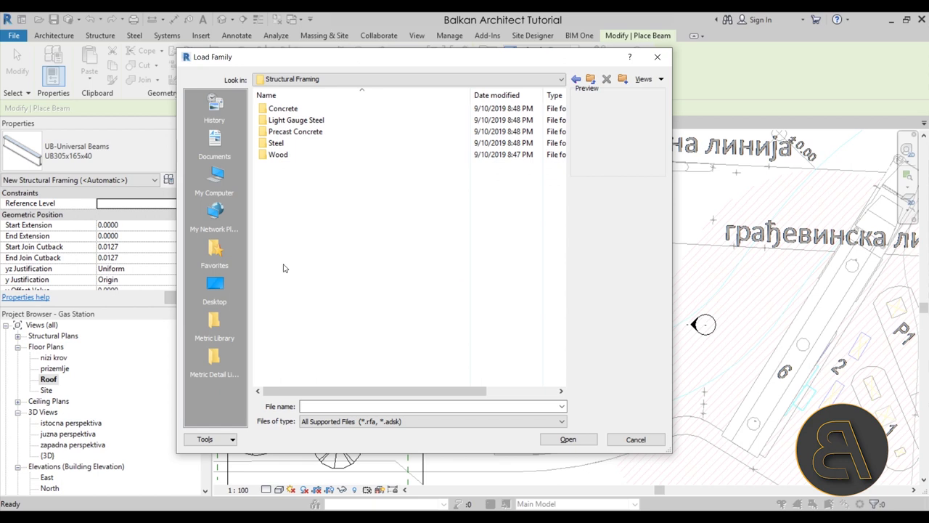
double_click(280, 145)
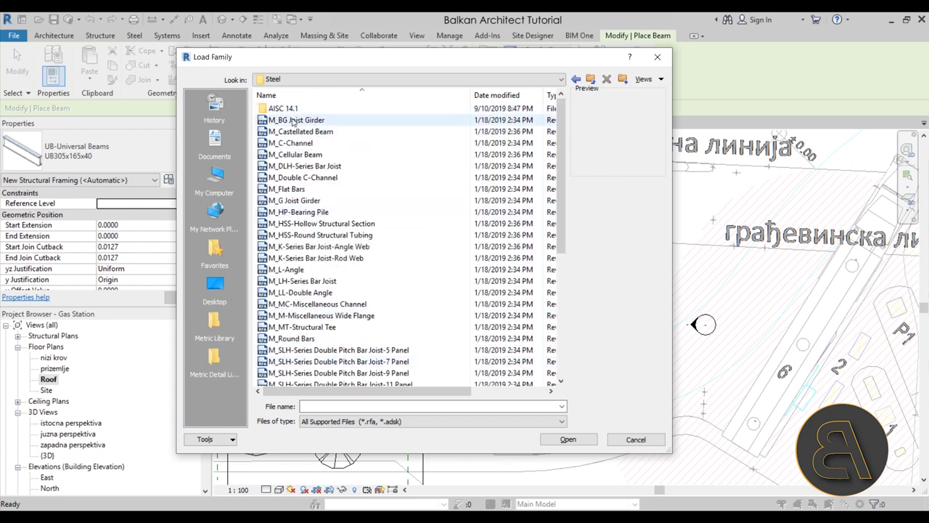
Examine the previews of the steel framing families, from M_BG Joist Girder through M_Square Bars and back.
click(294, 121)
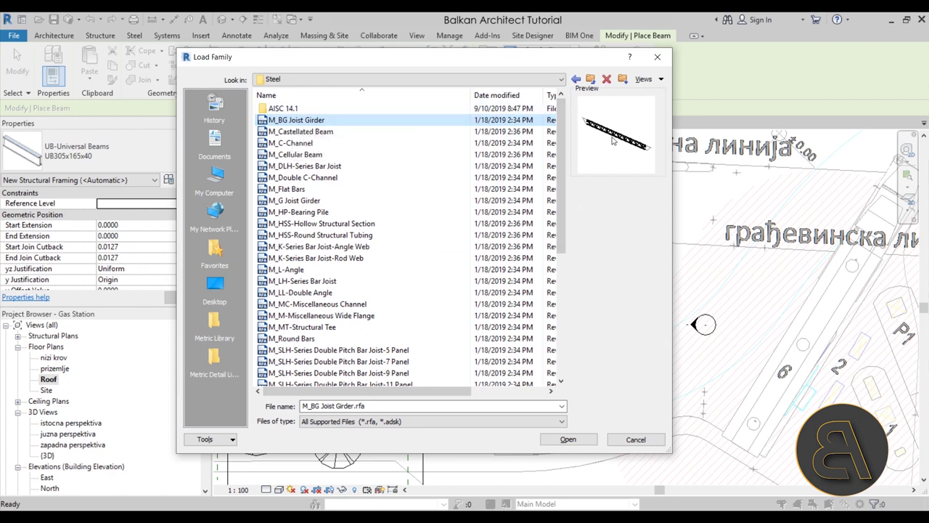
key(Down)
key(Down)
key(Down)
key(Down)
key(Down)
key(Down)
key(Down)
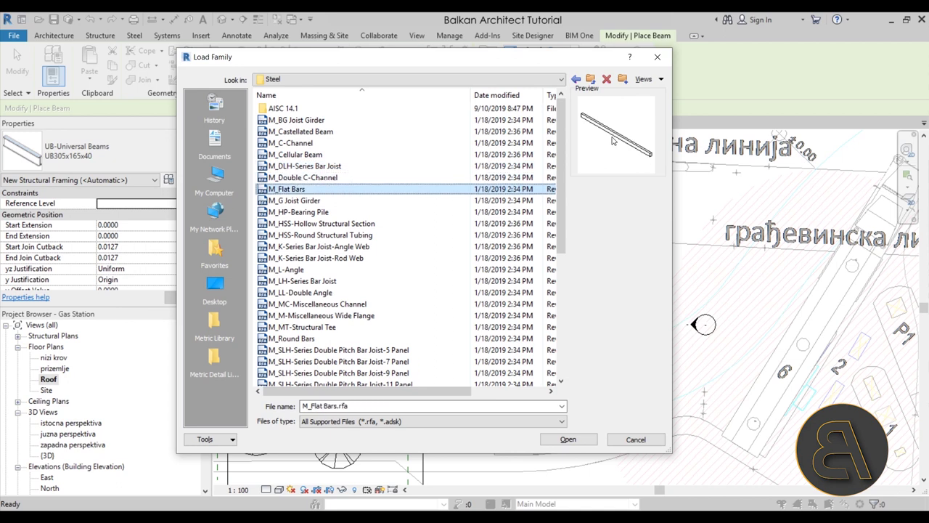
key(Down)
key(Down)
key(Down)
key(Down)
key(Down)
key(Up)
key(Up)
key(Up)
key(Up)
key(Down)
key(Up)
key(Down)
key(Down)
key(Down)
key(Down)
key(Down)
key(Down)
key(Down)
key(Down)
key(Down)
key(Down)
key(Down)
key(Down)
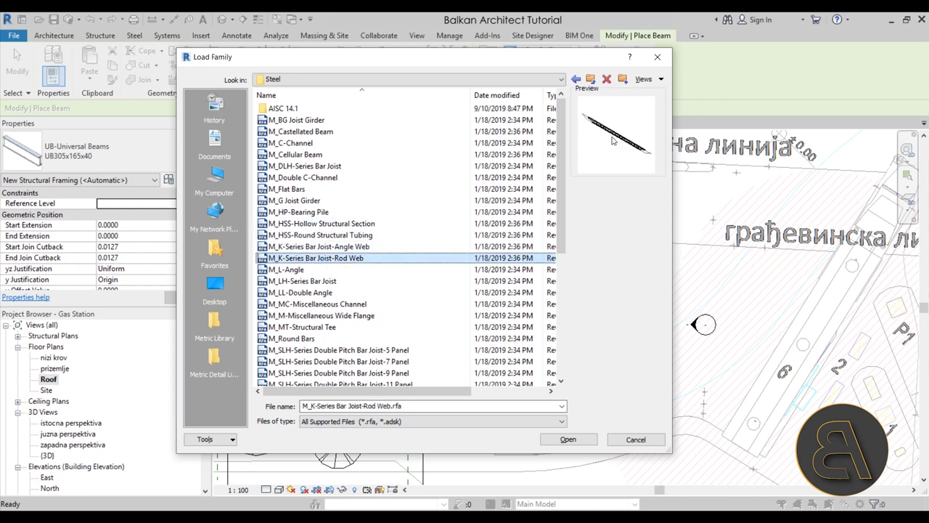
key(Down)
key(Down)
key(Down)
key(Down)
key(Down)
key(Down)
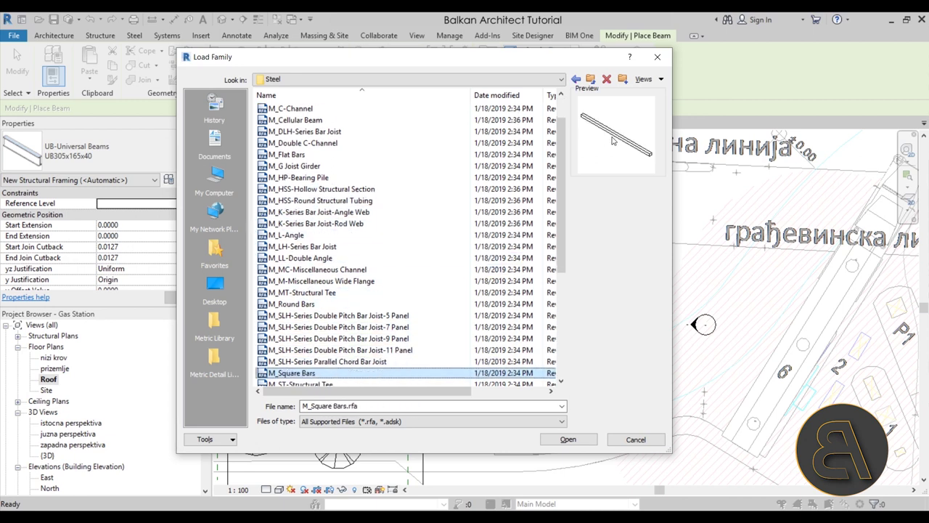
key(Up)
key(Up)
key(Up)
key(Up)
key(Up)
key(Up)
key(Up)
key(Up)
key(Up)
key(Up)
key(Up)
key(Up)
key(Up)
key(Up)
key(Up)
key(Up)
key(Up)
key(Up)
key(Up)
key(Up)
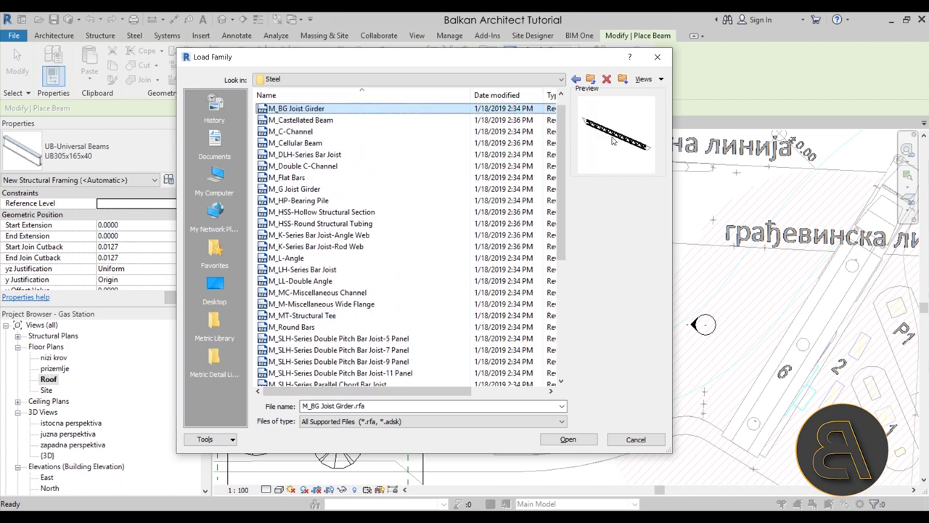
Choose the M_HSS-Hollow Structural Section family and open it for loading.
key(Down)
key(Down)
key(Down)
key(Down)
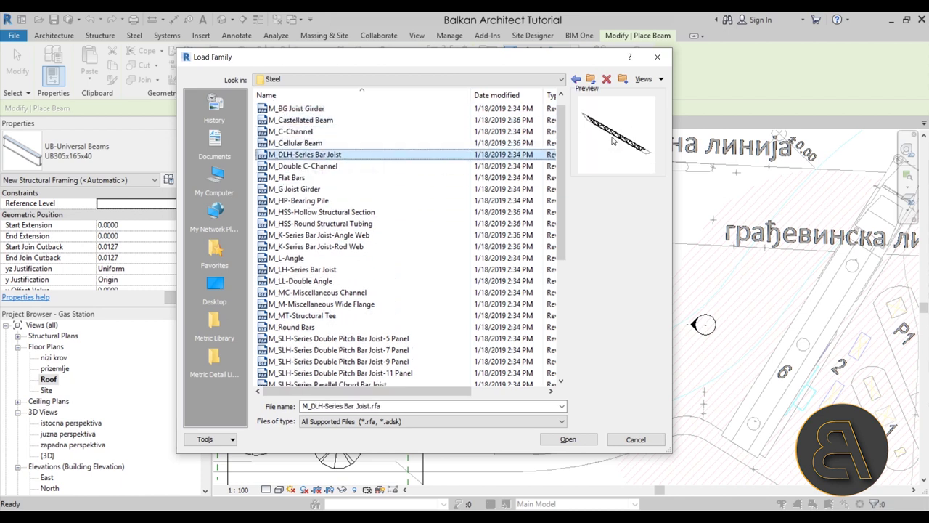
key(Down)
key(Down)
key(Down)
key(Down)
key(Down)
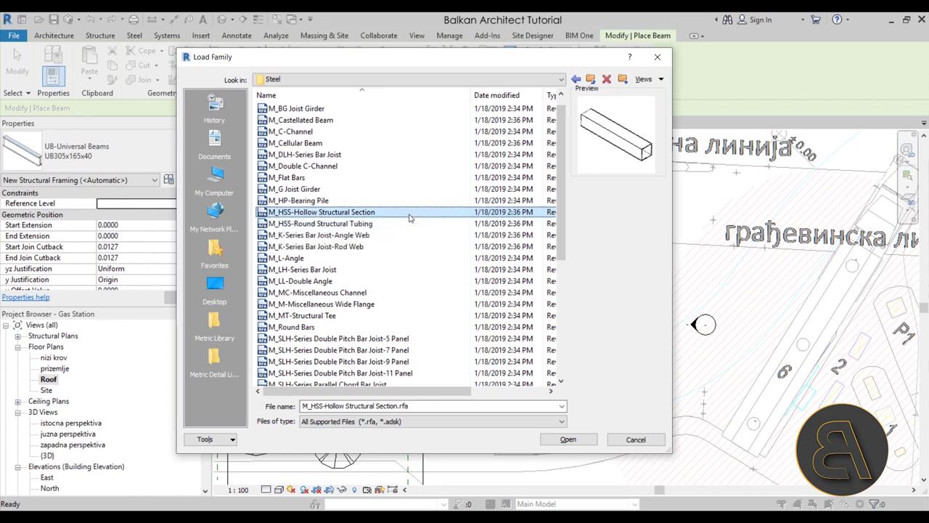
key(Return)
Load the HSS127X76.2X9.5 and HSS76.2X76.2X7.9 types of the M_HSS-Hollow Structural Section family into the project.
scroll(512, 273, down, 15)
drag(643, 228, 656, 326)
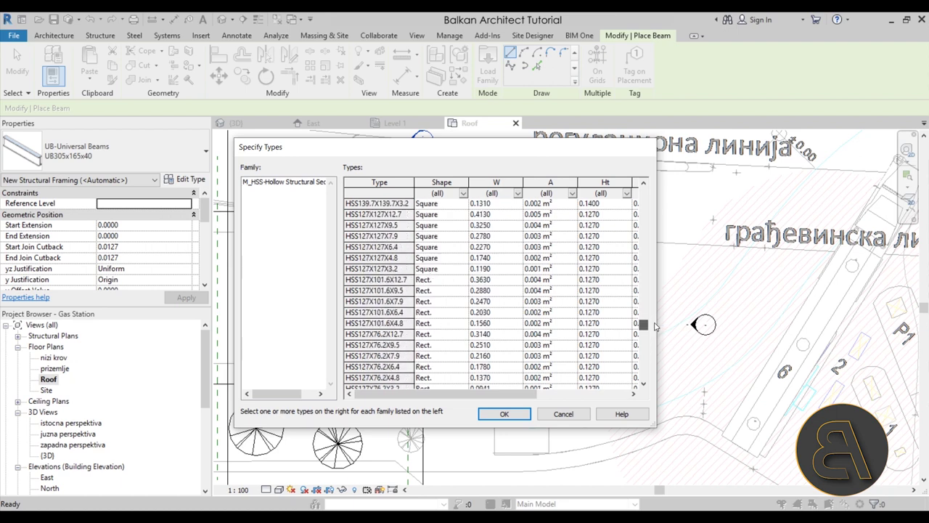
scroll(354, 278, down, 2)
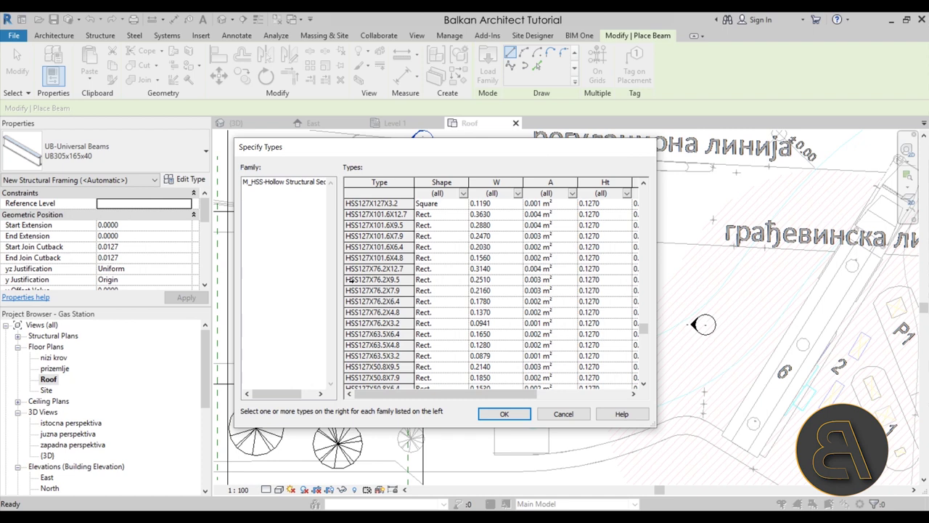
click(361, 281)
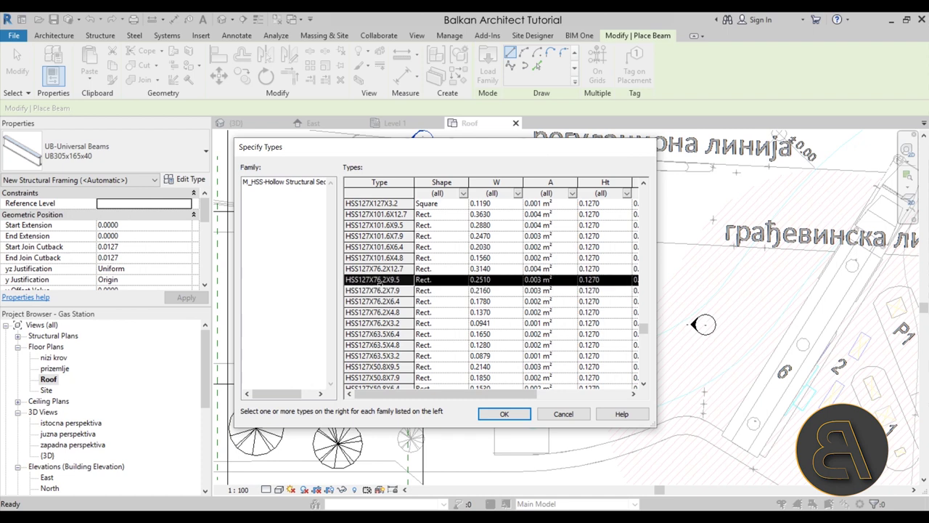
scroll(380, 282, down, 10)
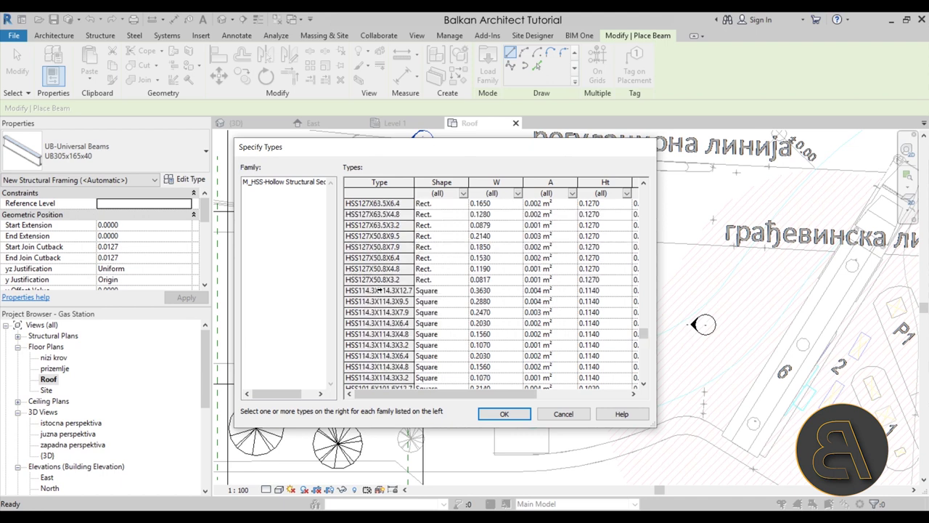
scroll(389, 301, up, 5)
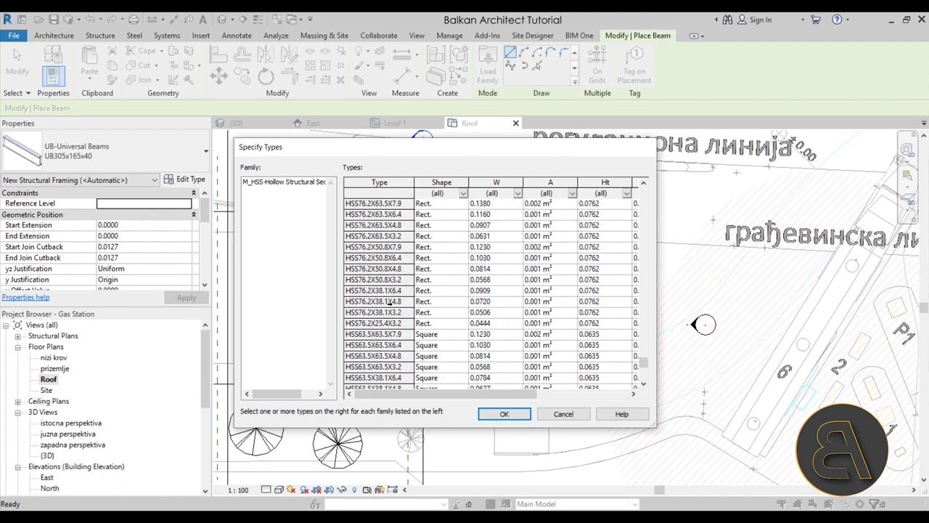
scroll(354, 240, up, 2)
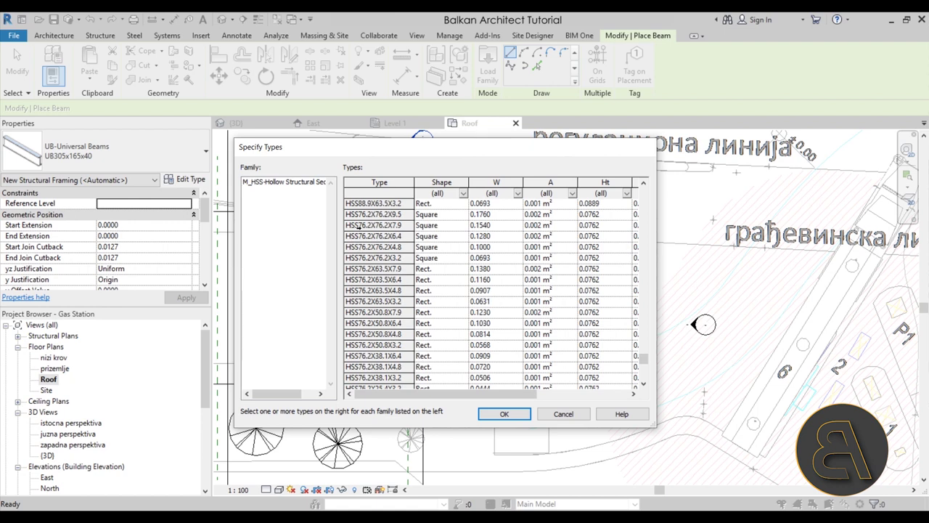
click(358, 227)
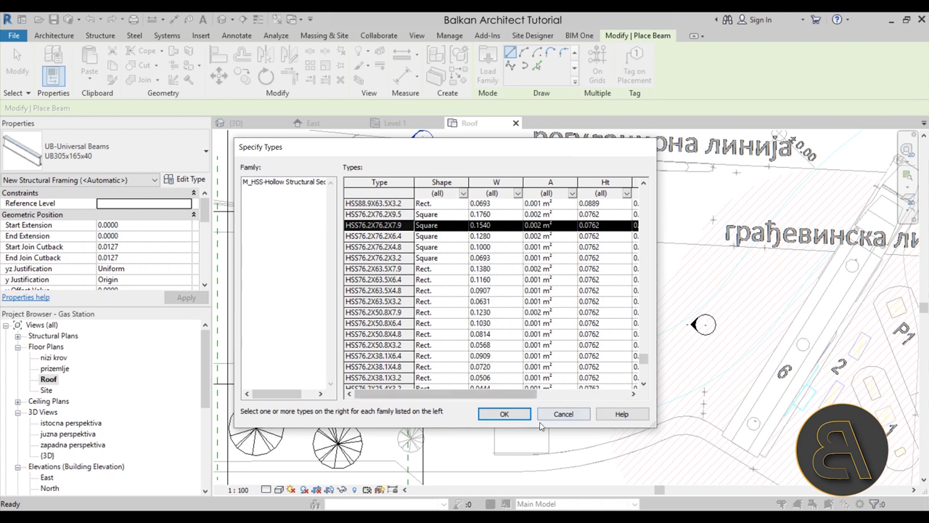
click(504, 413)
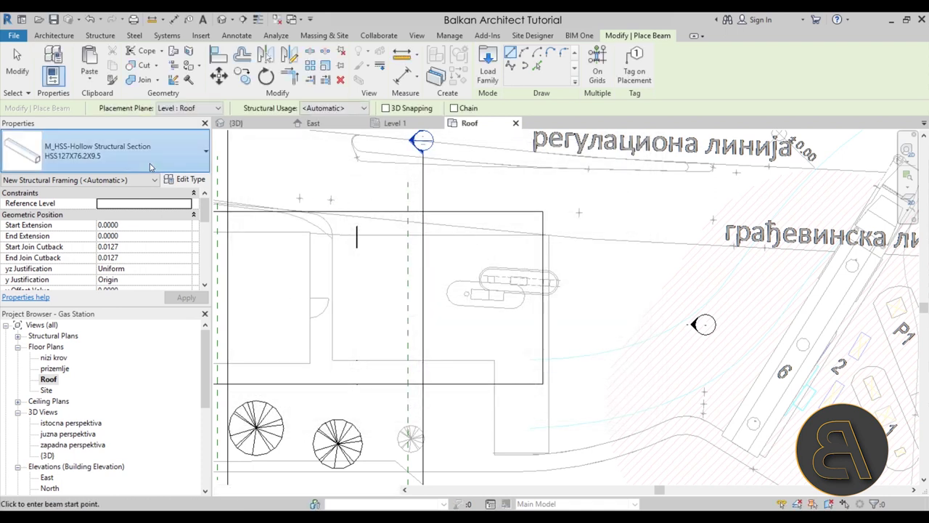
Check the loaded hollow section types, leave the beam command without drawing and open the East elevation.
click(102, 150)
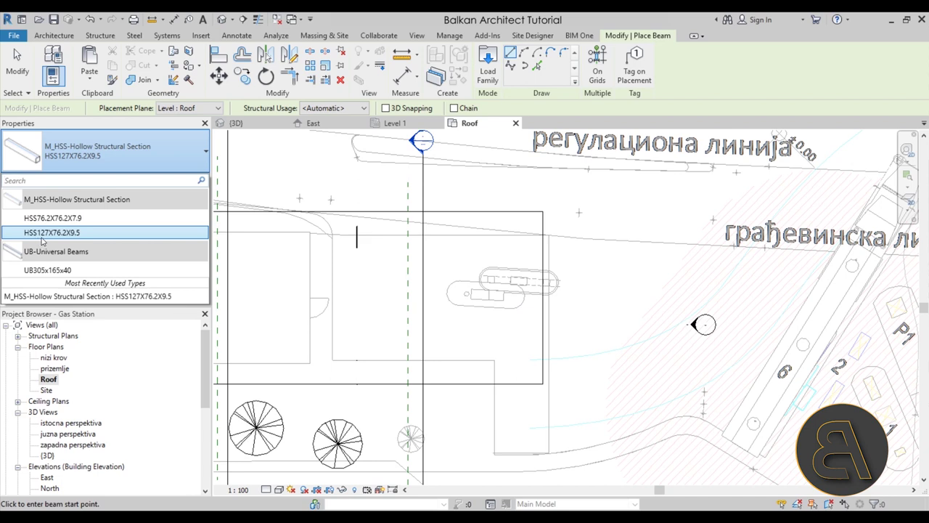
key(Escape)
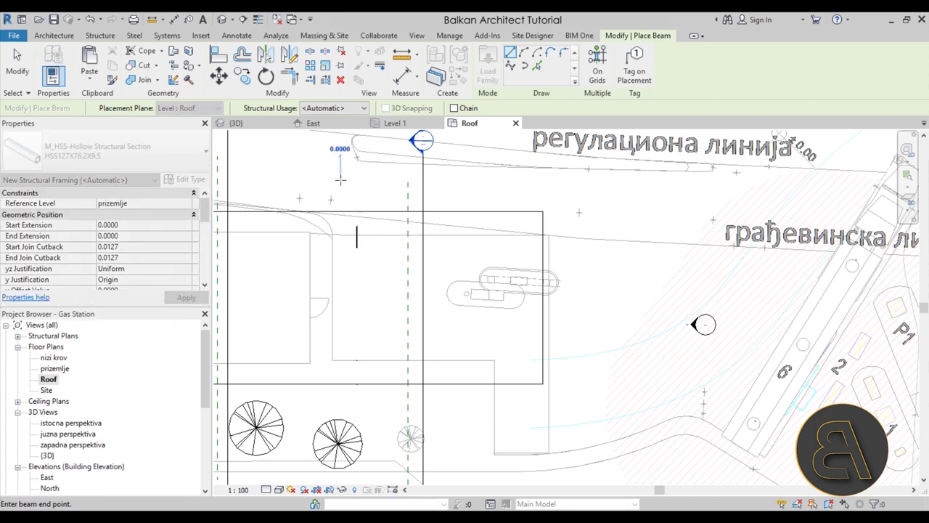
key(Escape)
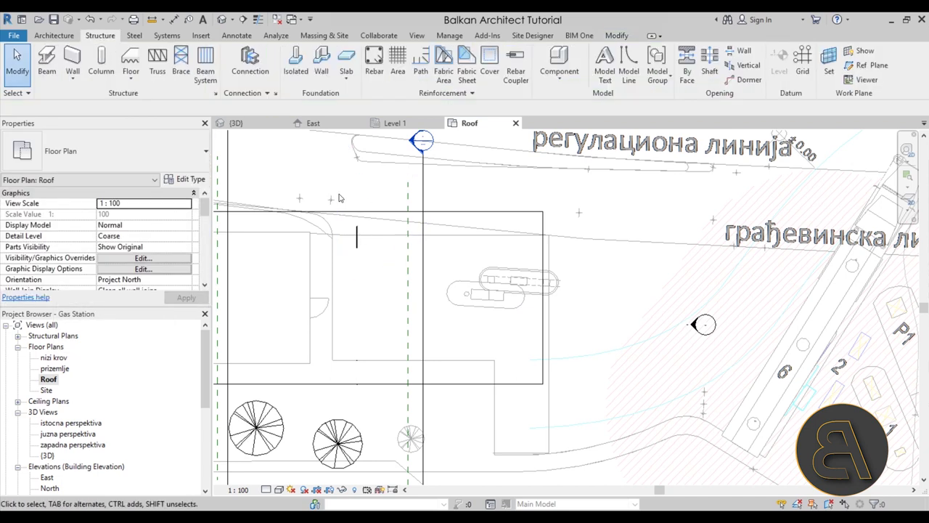
scroll(129, 392, down, 2)
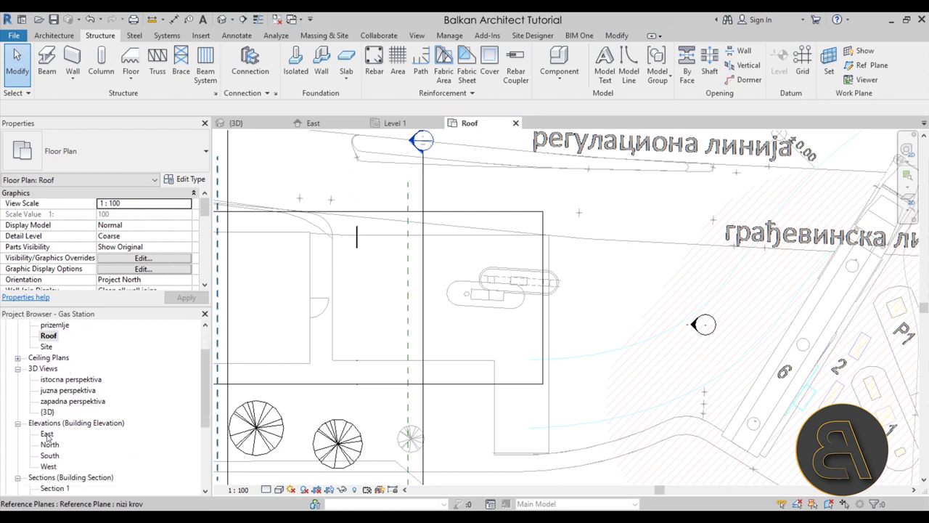
double_click(46, 434)
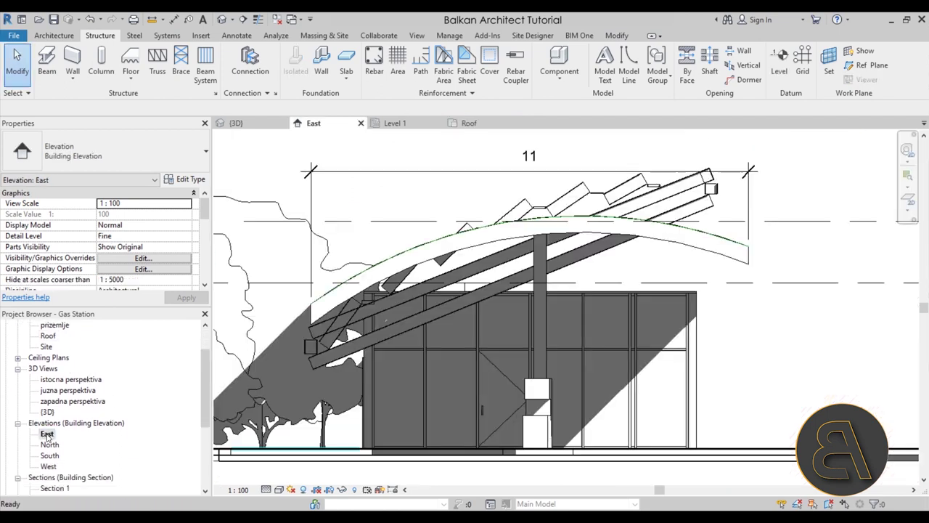
Edit the Advanced Truss type and set the top chords' structural framing type to M_HSS-Hollow Structural Section HSS127X76.2X9.5.
click(596, 252)
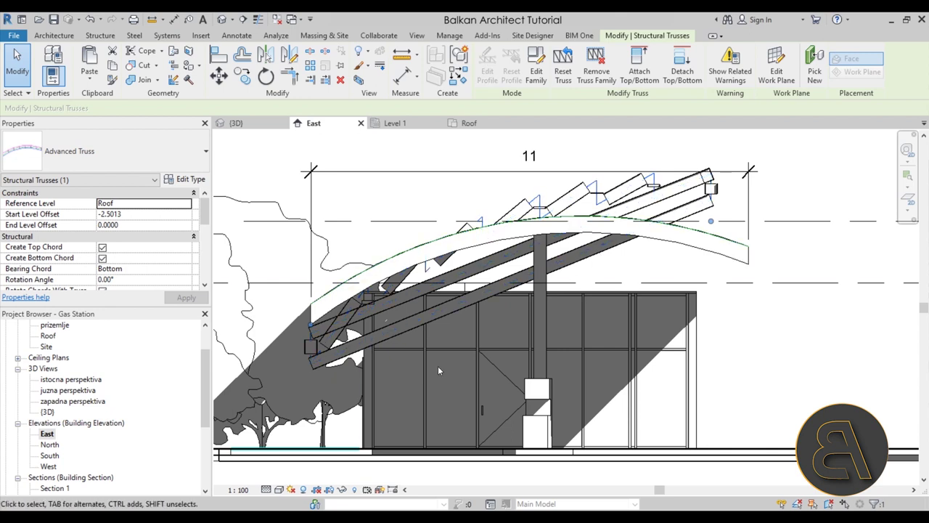
click(202, 179)
drag(327, 98, 427, 49)
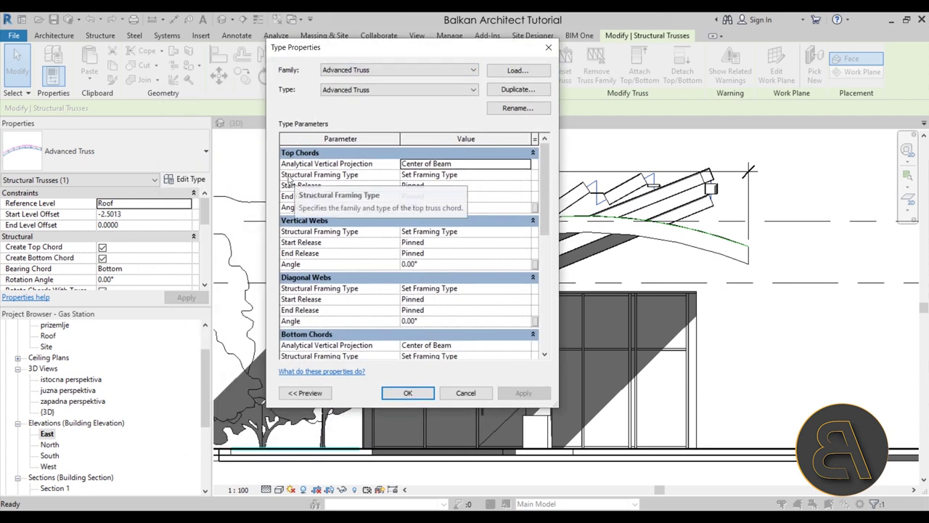
click(526, 178)
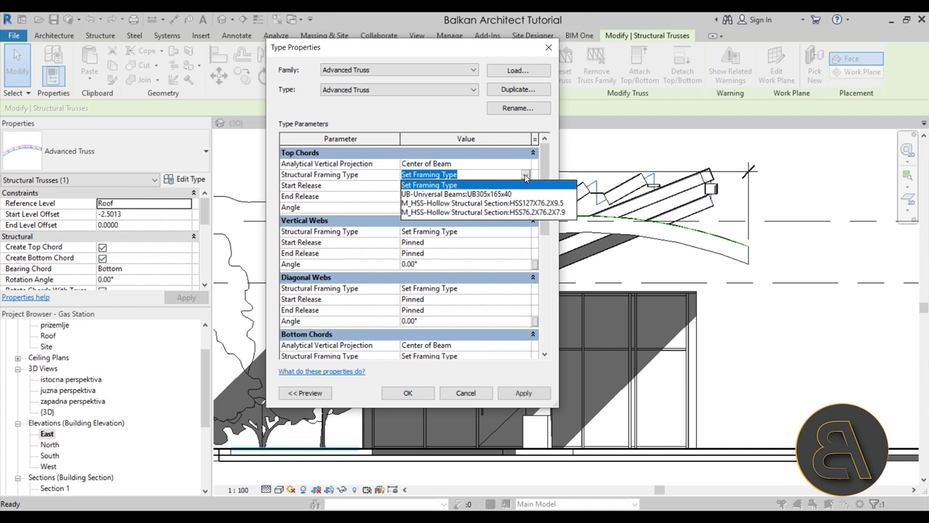
click(510, 206)
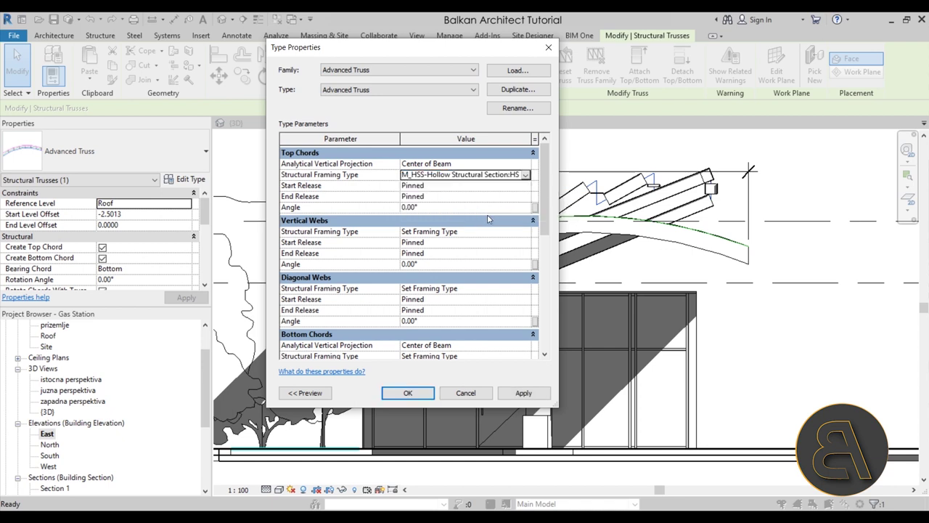
Set the structural framing type of both the vertical and diagonal webs to M_HSS-Hollow Structural Section HSS76.2X76.2X7.9.
scroll(480, 216, down, 1)
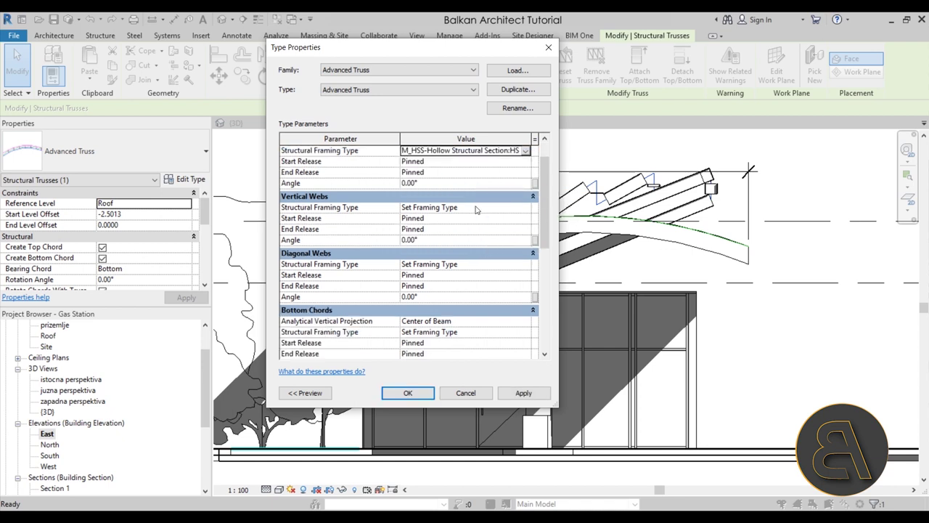
click(527, 208)
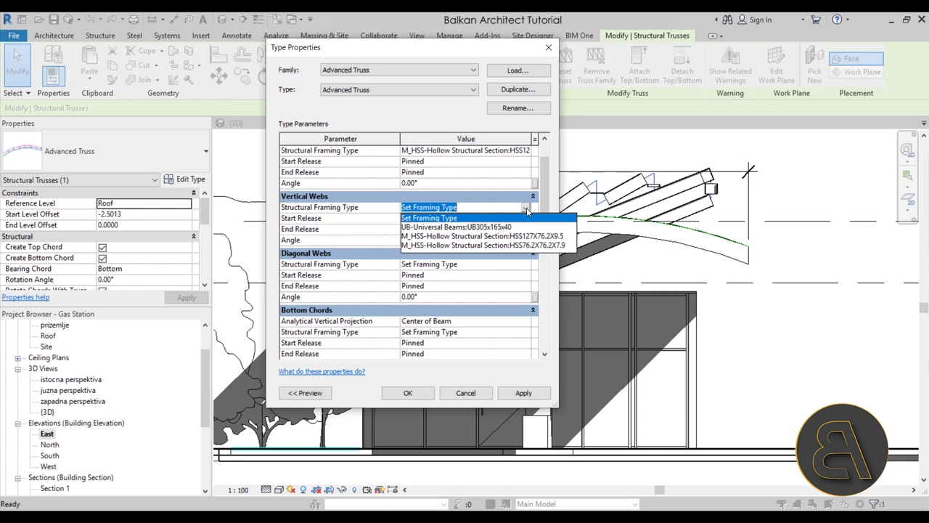
click(479, 246)
click(525, 264)
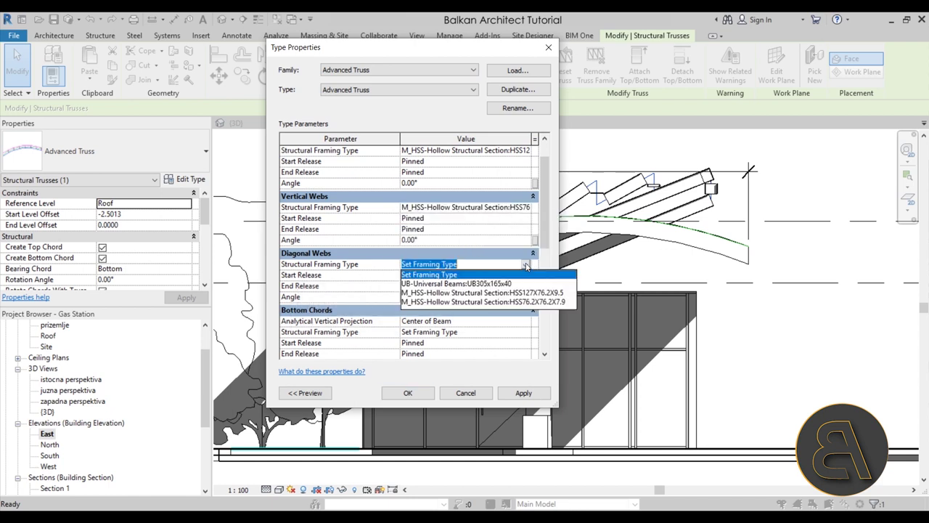
click(479, 302)
Set the bottom chords' structural framing type to M_HSS-Hollow Structural Section HSS127X76.2X9.5 and apply the type changes.
scroll(471, 225, down, 3)
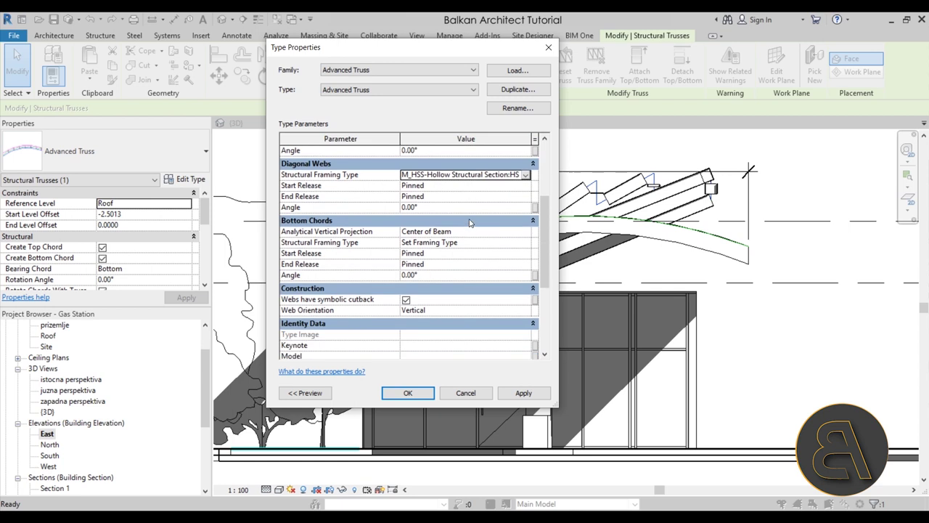
click(525, 242)
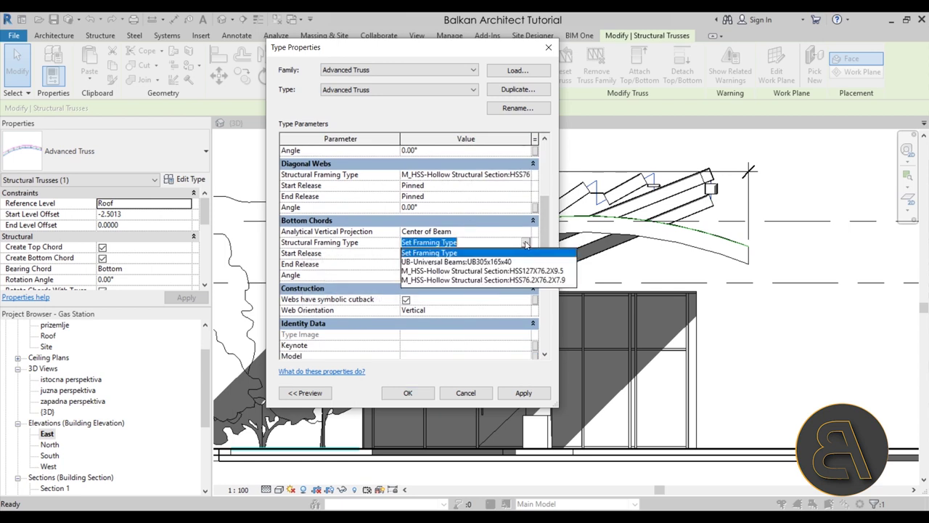
click(462, 271)
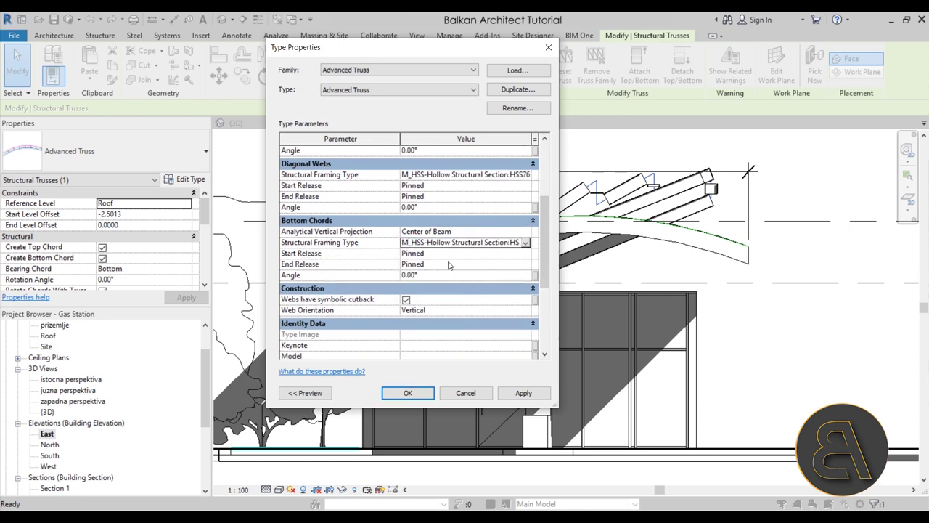
click(523, 393)
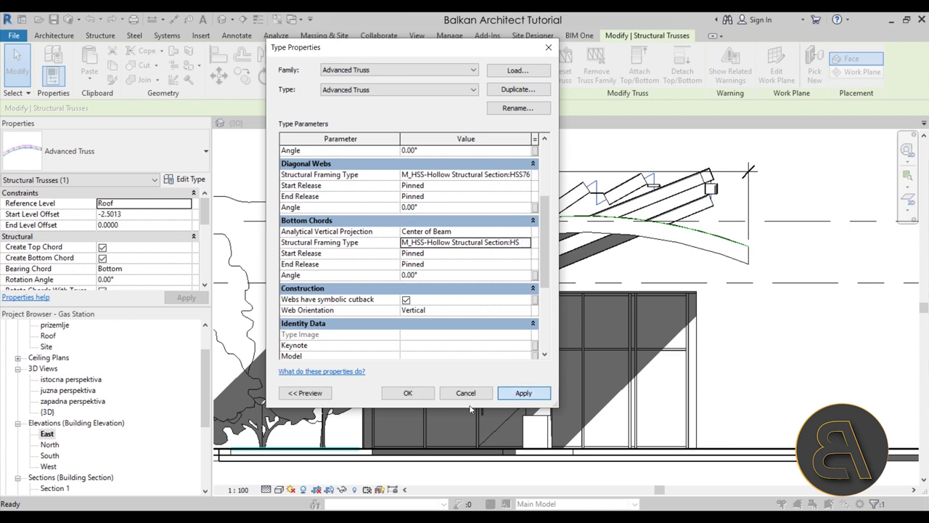
click(409, 393)
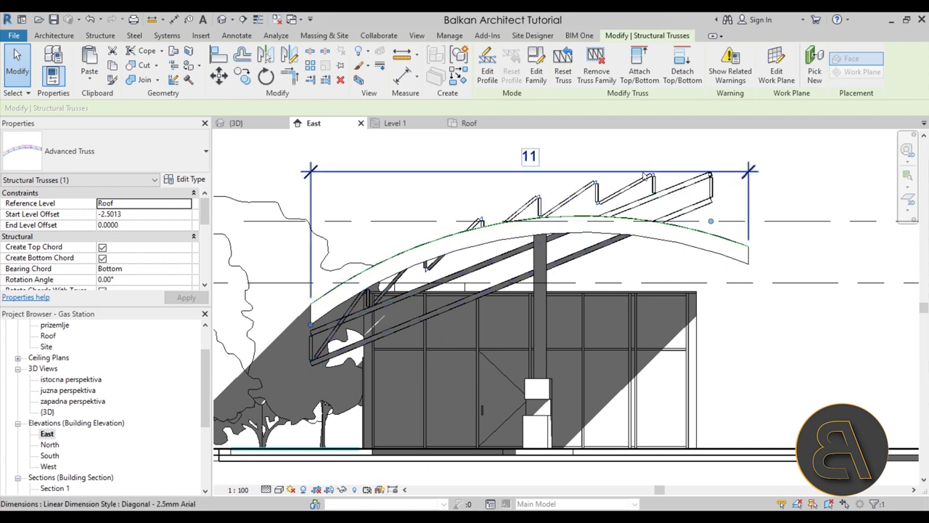
Set the truss's start level offset to 0.0000 and deselect it.
click(141, 214)
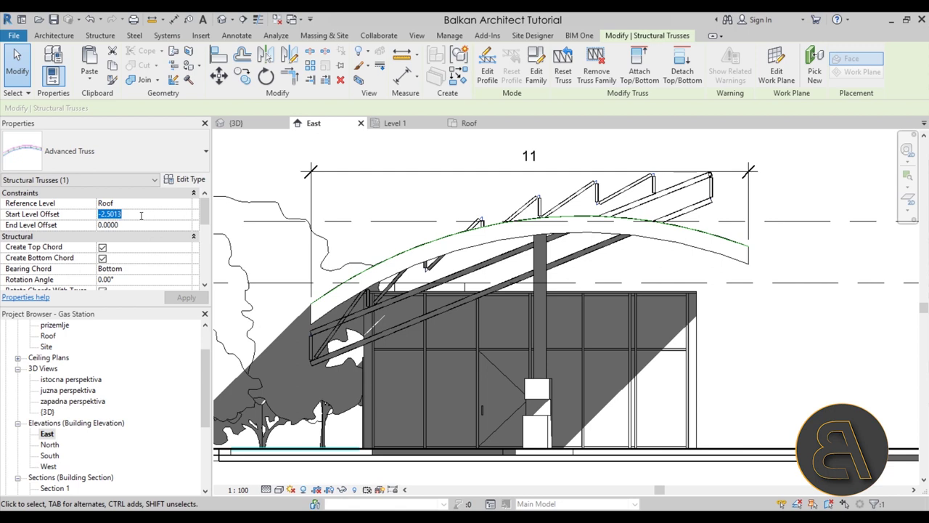
text(0.0000)
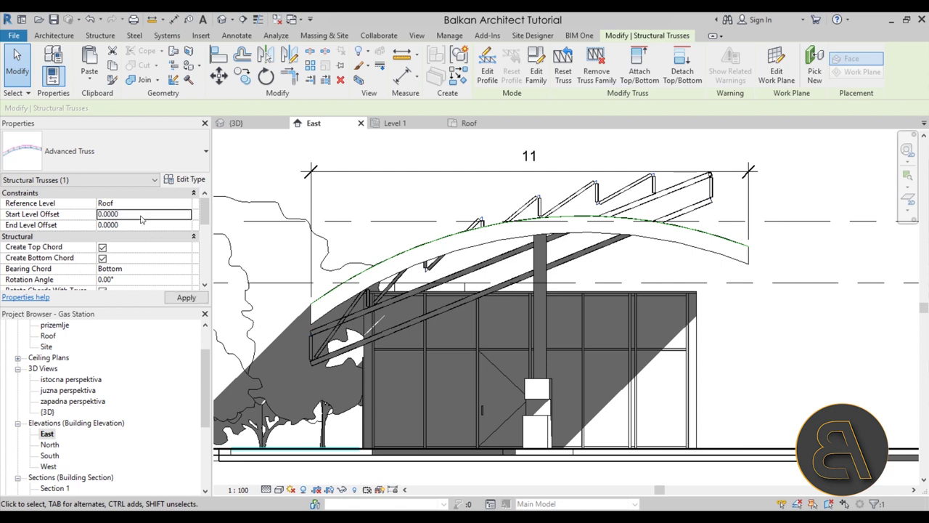
click(186, 297)
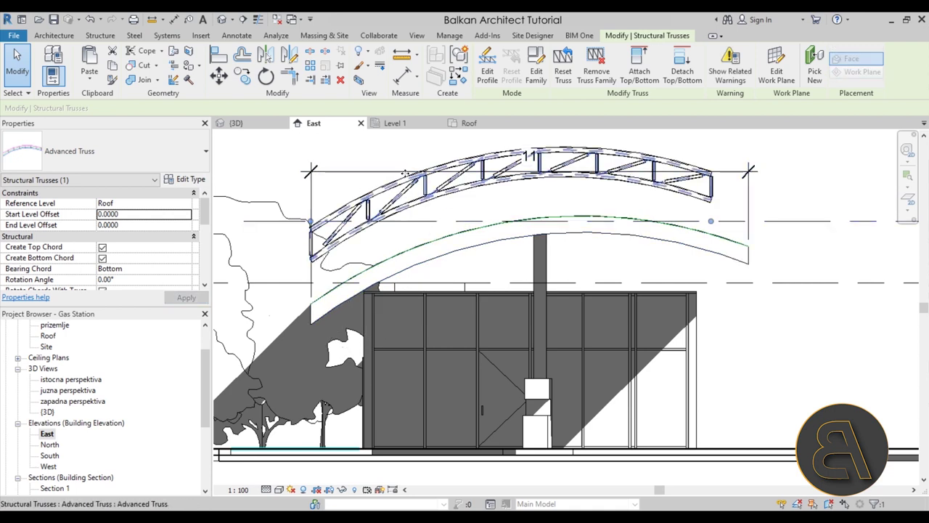
click(480, 200)
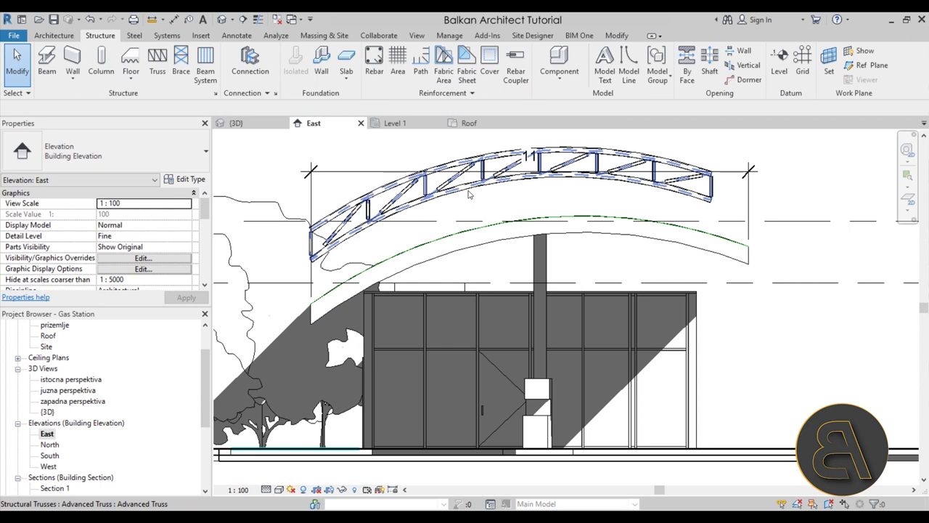
Move the truss down beneath the arched roof to a level offset of about -1.74.
click(468, 193)
drag(455, 193, 472, 269)
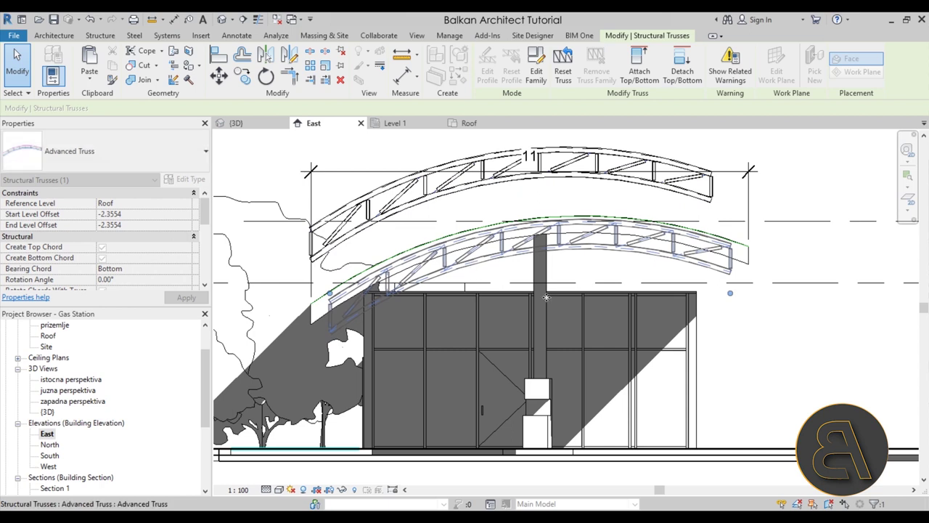
scroll(733, 256, up, 3)
Delete the arc detail line along the roof's upper edge and move the arched roof up clear of the truss.
click(733, 256)
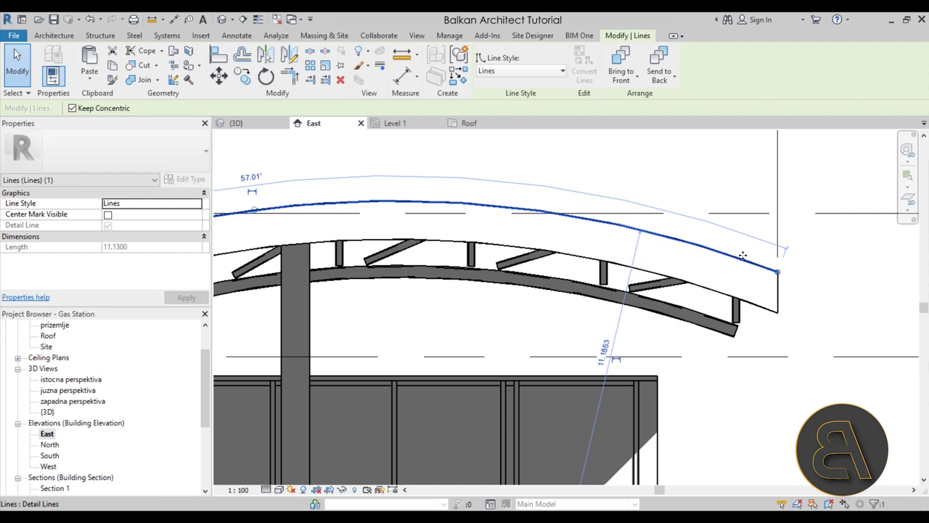
key(Delete)
drag(766, 270, 771, 144)
scroll(773, 240, down, 3)
middle_drag(586, 307, 502, 273)
scroll(484, 239, up, 2)
click(480, 244)
scroll(486, 247, down, 2)
Examine the joints between webs and chords at the truss's lower end, find the Cope tool and reselect the truss.
scroll(283, 287, up, 5)
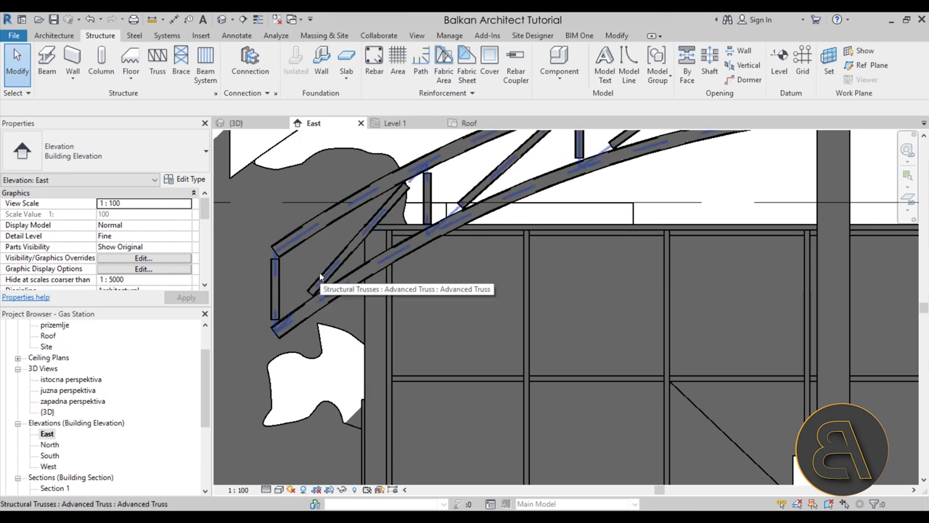
click(614, 38)
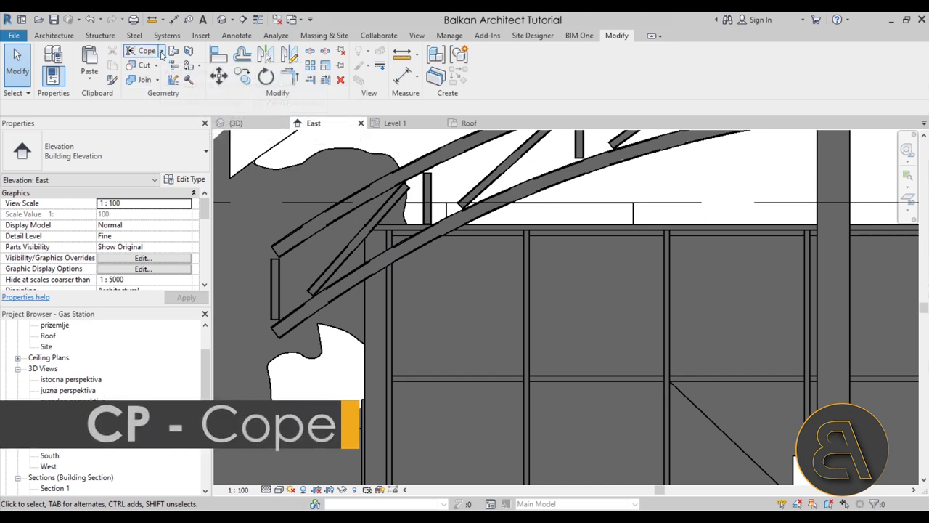
scroll(270, 276, up, 5)
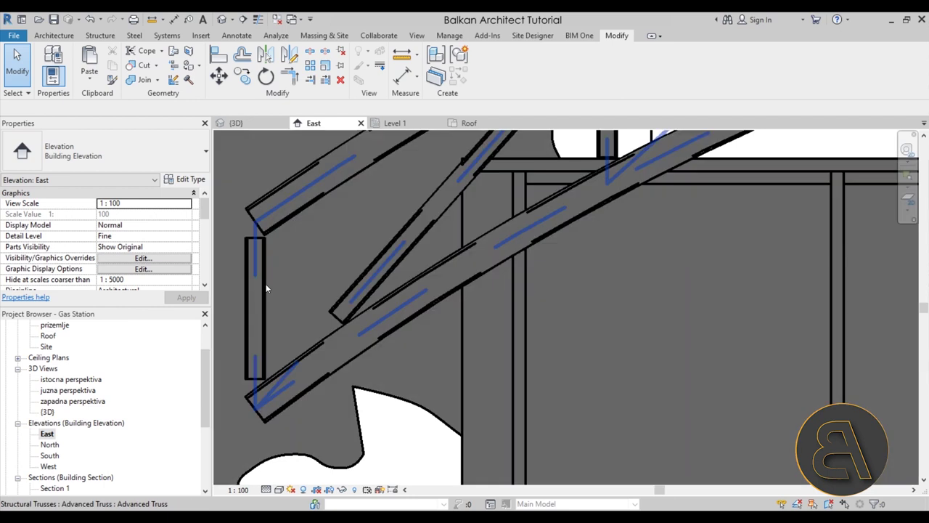
click(266, 288)
scroll(286, 278, down, 5)
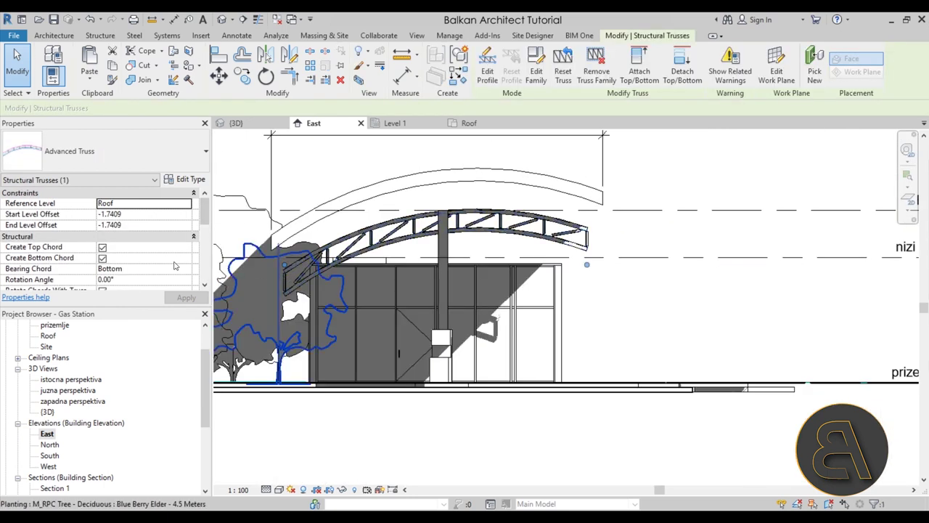
Look through the truss's constraint, structural and dimension properties, and deselect it.
scroll(174, 264, down, 1)
scroll(174, 261, down, 6)
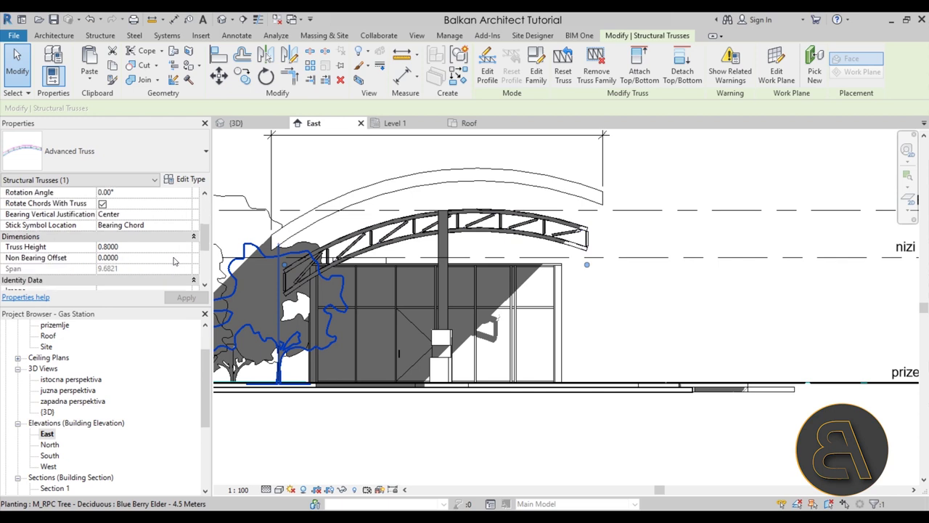
scroll(174, 262, up, 5)
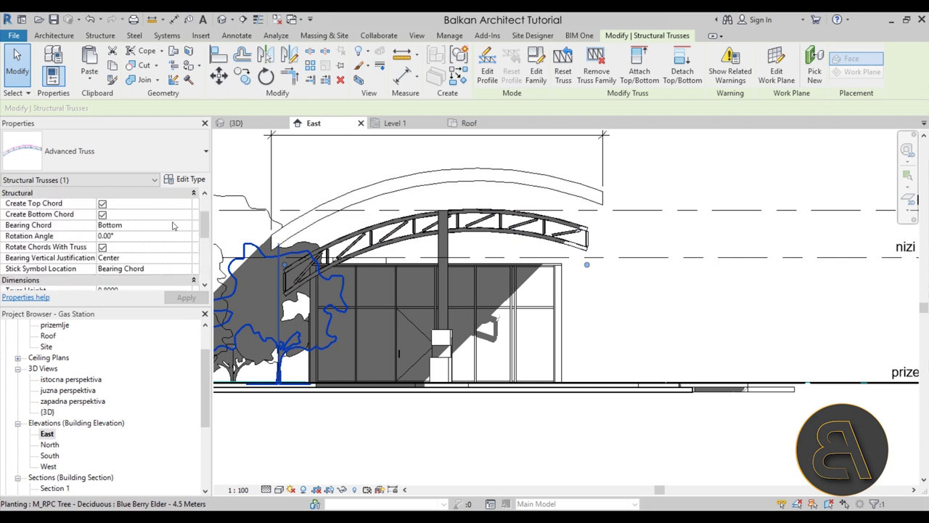
scroll(173, 226, up, 2)
click(284, 193)
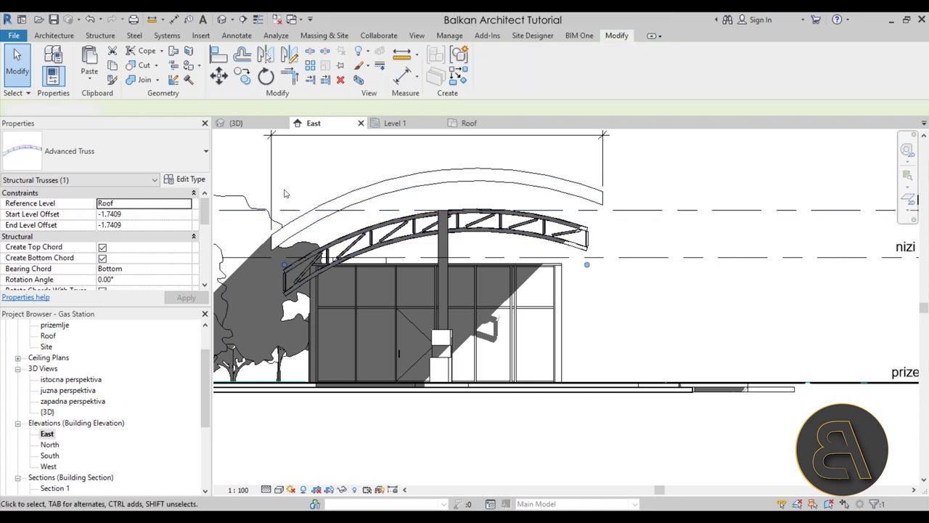
Filter a selection of the truss area to Structural Framing (Chord) and Structural Framing (Web) only, and unpin those members.
drag(259, 174, 614, 312)
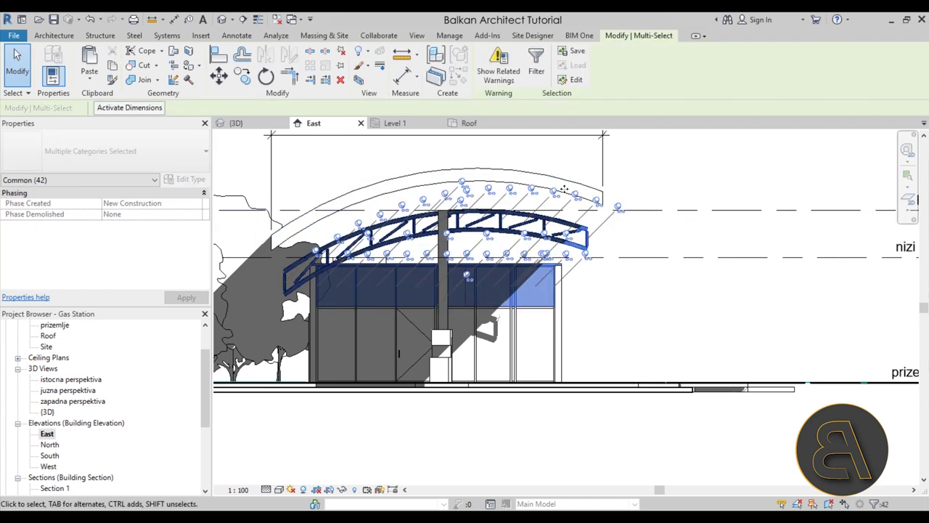
click(537, 77)
click(691, 199)
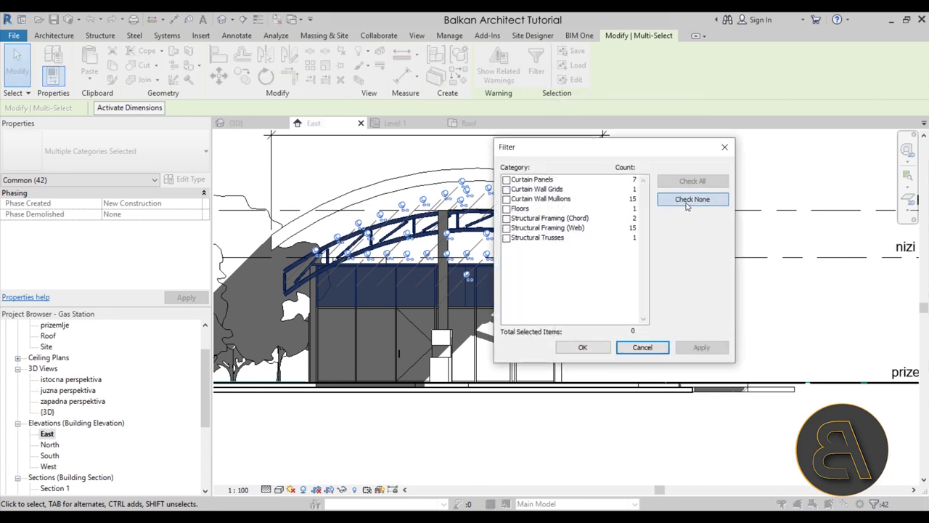
click(507, 219)
click(509, 228)
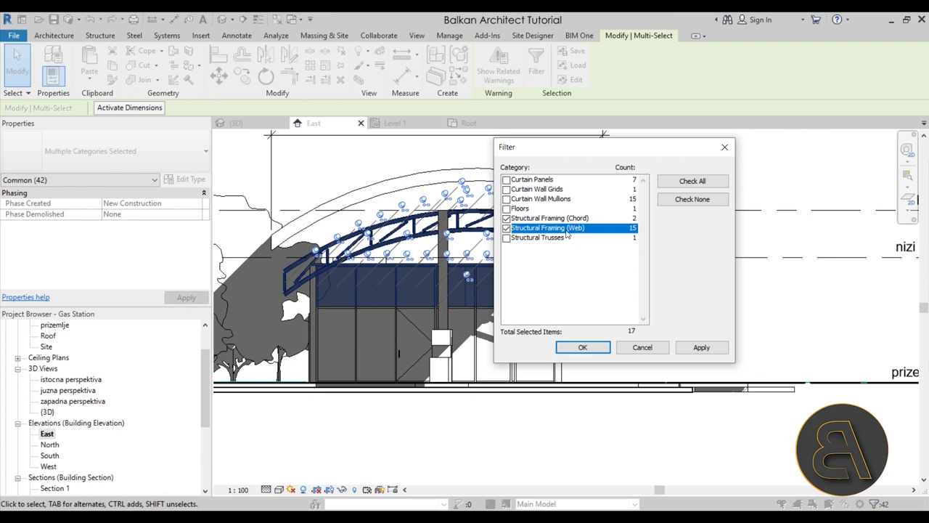
click(701, 347)
click(599, 348)
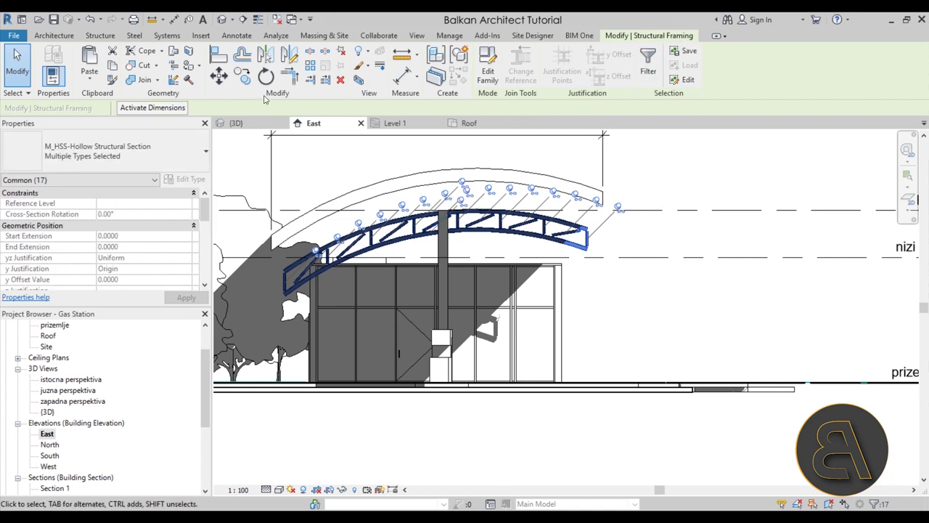
click(341, 55)
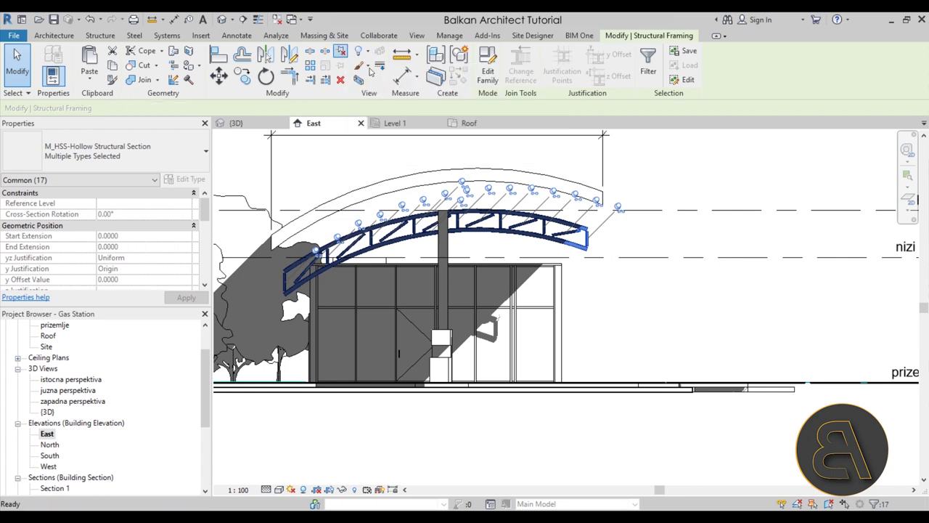
click(613, 300)
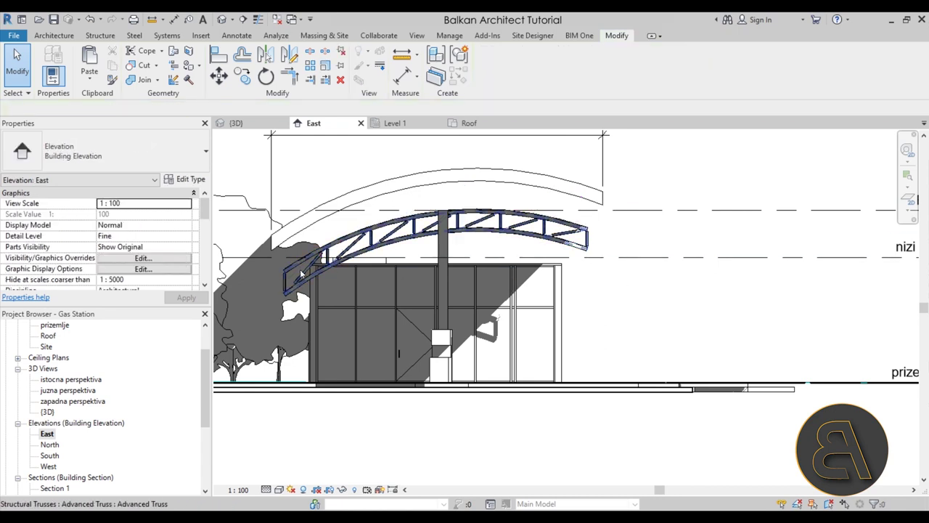
Extend the top chord at the truss's lower end past the end vertical web, to a start extension of about 0.07.
scroll(278, 275, up, 5)
scroll(278, 276, up, 4)
click(280, 259)
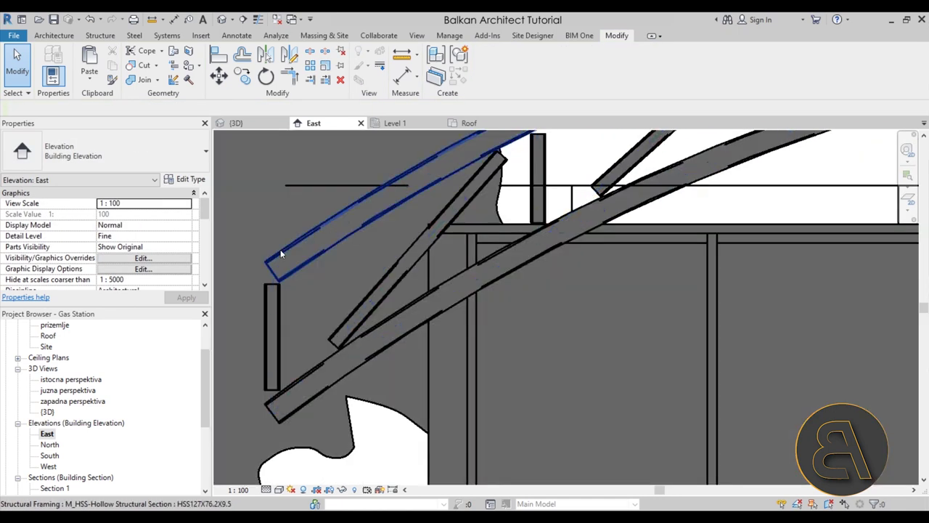
scroll(263, 280, up, 2)
drag(268, 273, 249, 285)
click(260, 306)
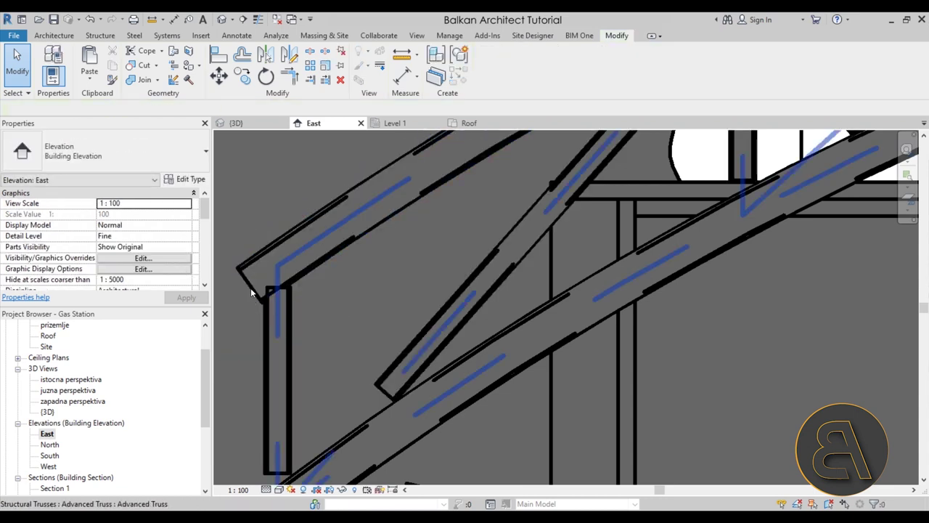
click(251, 287)
key(Escape)
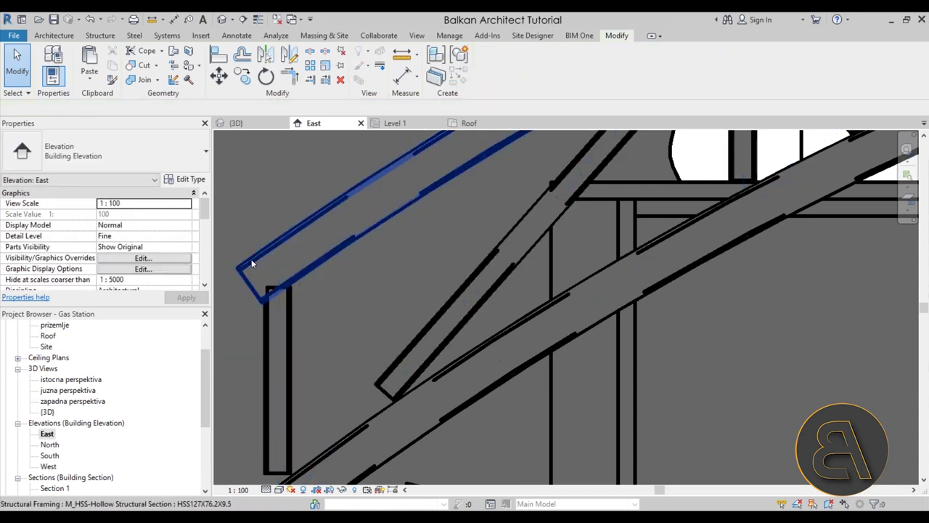
click(252, 264)
drag(249, 289, 247, 287)
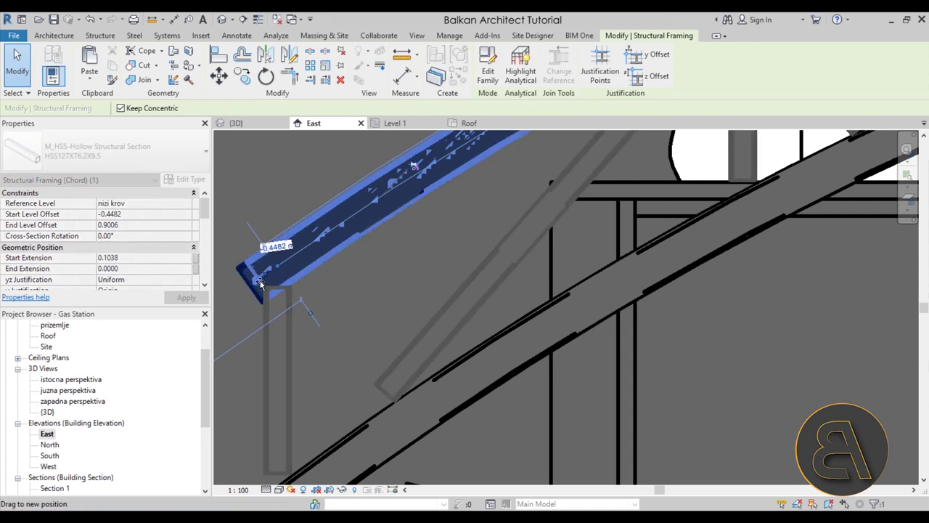
Extend the bottom of the truss's end vertical web into the bottom chord.
scroll(344, 294, up, 4)
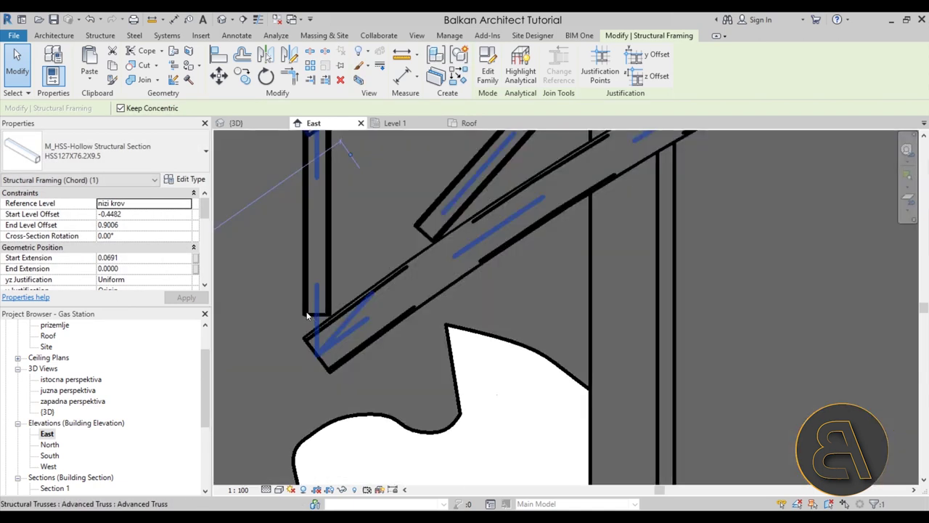
click(318, 308)
drag(317, 328, 315, 338)
Extend the first diagonal web's lower end into the bottom chord's end, to a start join cutback of about -0.35.
click(418, 233)
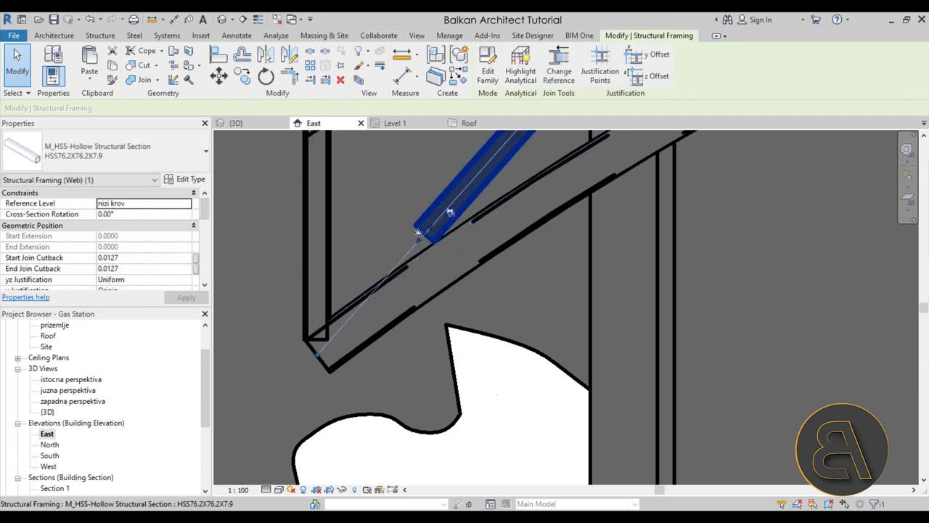
click(397, 221)
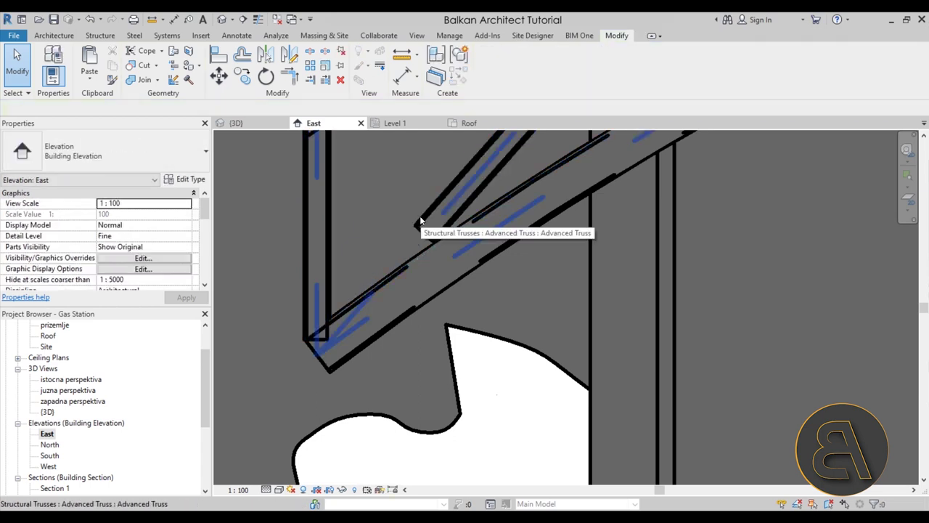
key(Tab)
click(419, 216)
drag(417, 243, 344, 327)
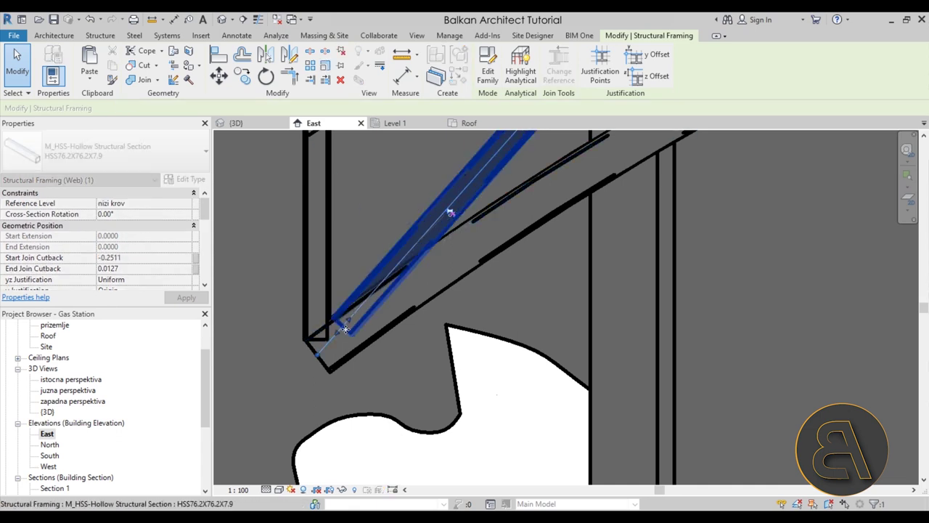
click(388, 352)
Extend the first diagonal web's upper end into the top chord, to an end join cutback of about -0.19.
scroll(458, 315, down, 2)
middle_drag(457, 315, 338, 435)
scroll(402, 265, up, 1)
scroll(401, 266, up, 1)
key(Tab)
click(475, 214)
middle_drag(485, 265, 374, 400)
drag(422, 305, 470, 249)
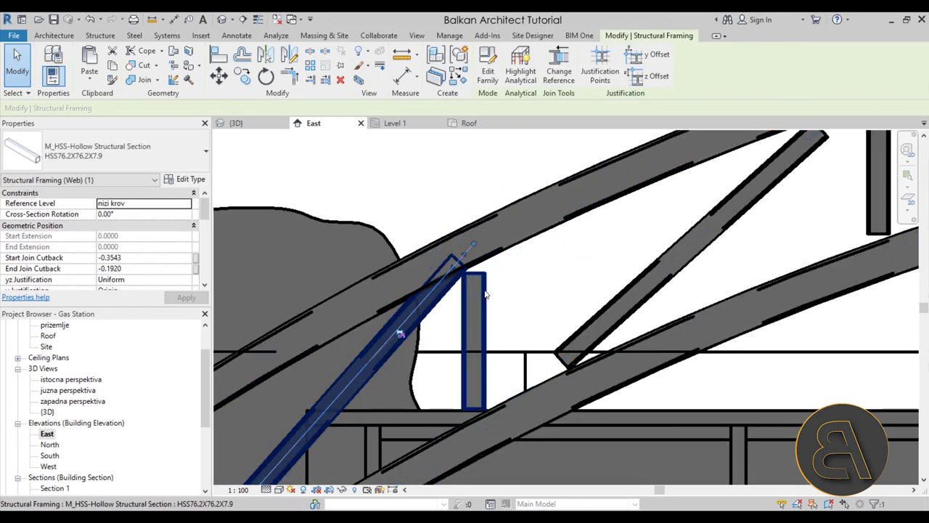
Extend the second vertical web into both chords, to join cutbacks of about -0.07 at its start and -0.09 at its end.
click(475, 290)
middle_drag(515, 352, 514, 300)
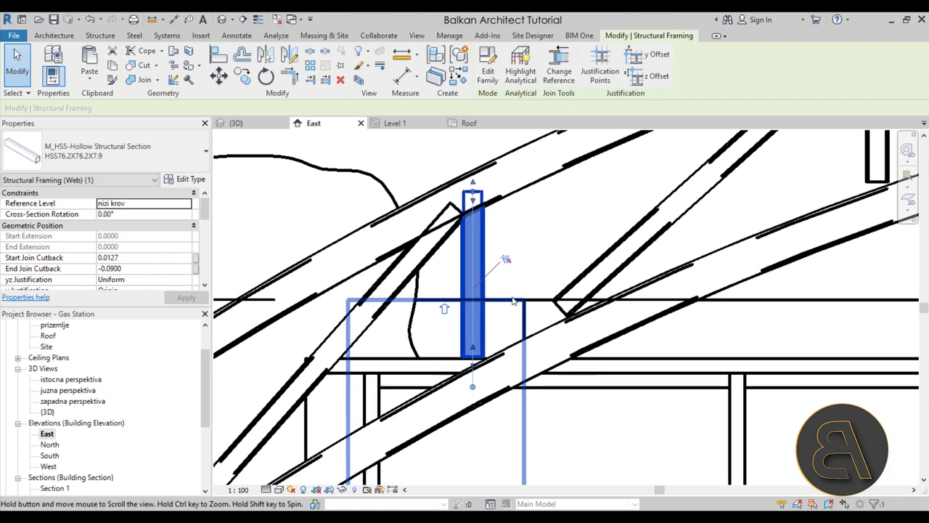
scroll(466, 357, up, 2)
drag(477, 365, 477, 396)
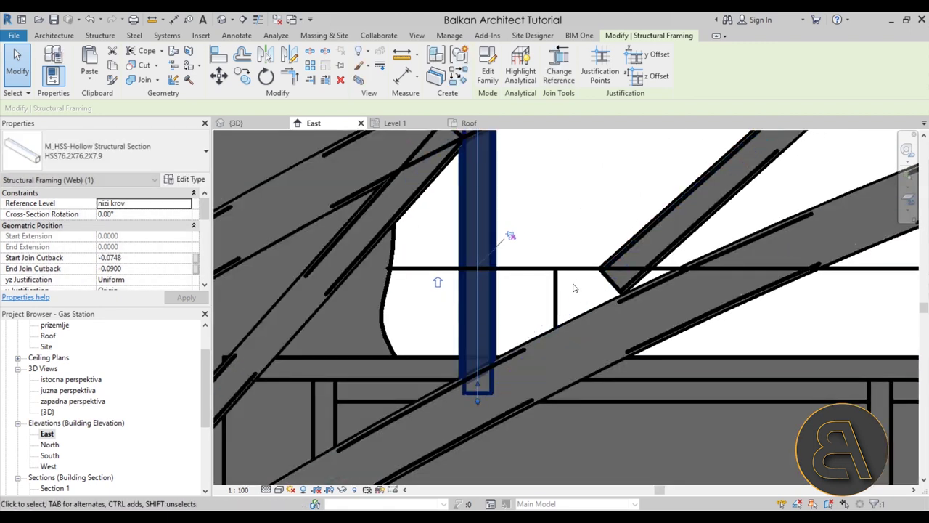
Extend the second diagonal web's lower end to the foot of the second vertical web, to a start join cutback of about -0.35.
click(613, 278)
drag(597, 295, 483, 398)
scroll(591, 331, down, 3)
middle_drag(528, 366, 511, 343)
scroll(566, 257, up, 3)
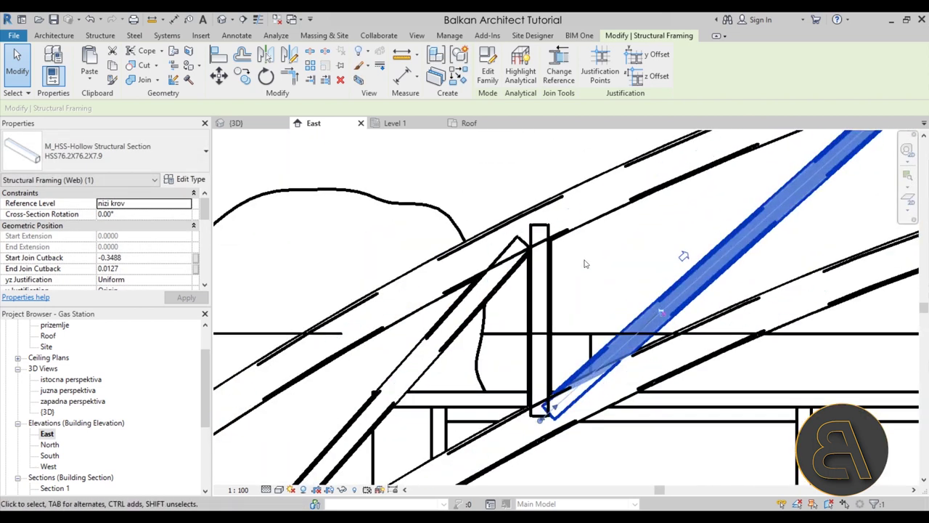
click(589, 266)
scroll(577, 270, down, 1)
middle_drag(573, 270, 471, 249)
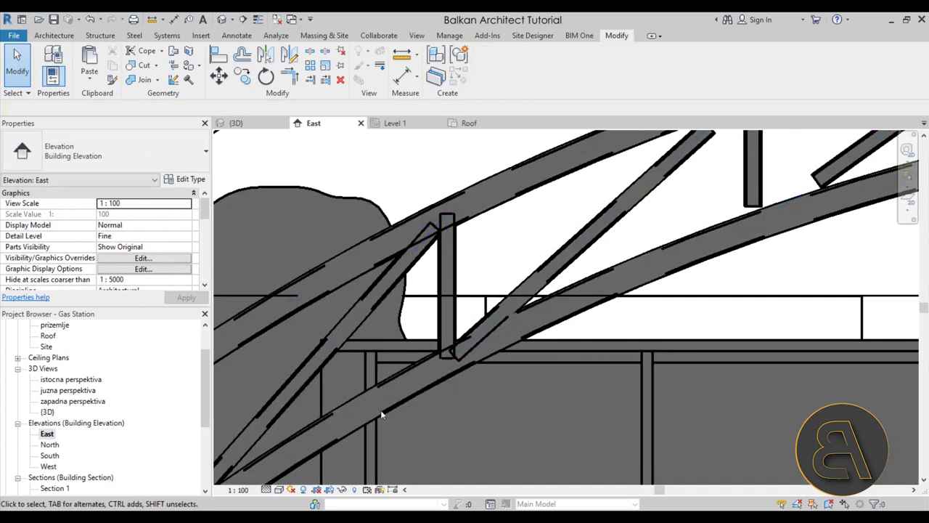
Turn off shadows in the East elevation and display all edges as thin lines.
click(304, 488)
scroll(507, 254, up, 2)
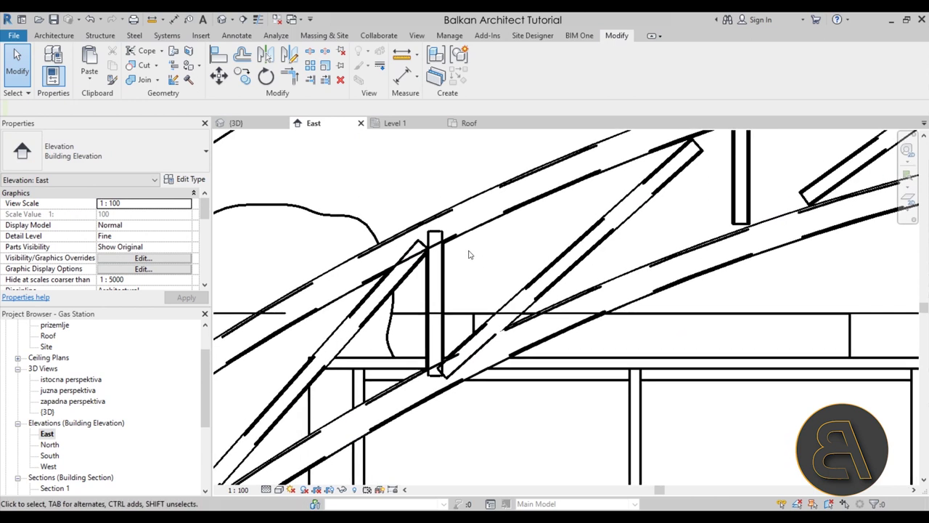
middle_drag(501, 251, 505, 272)
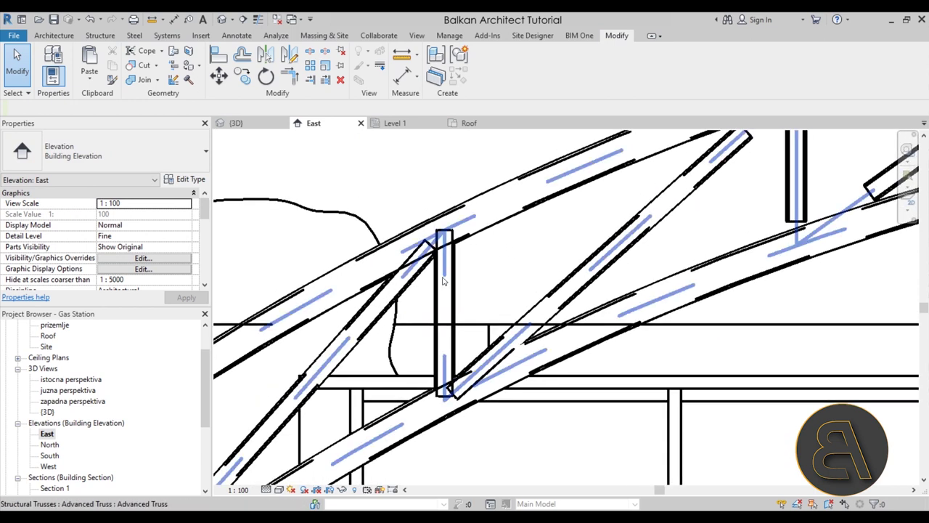
click(259, 21)
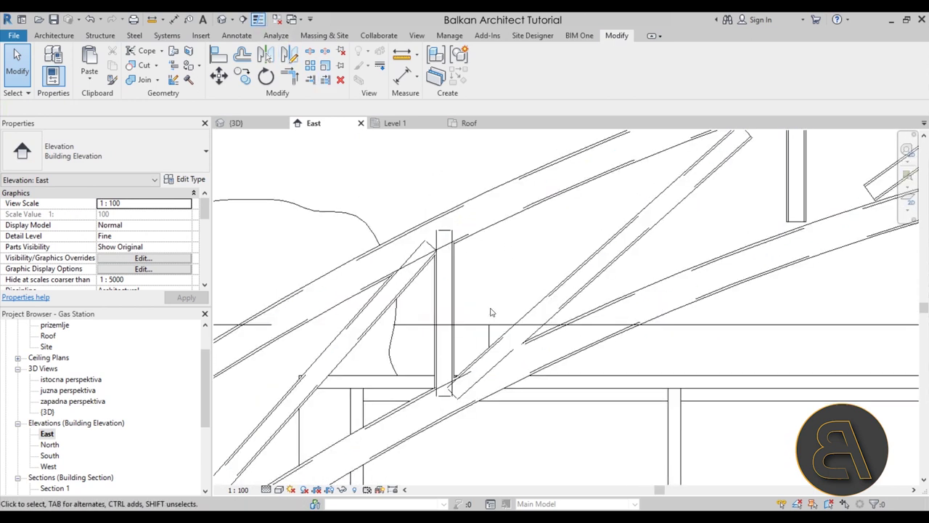
Try to cope the second vertical web against the top chord.
scroll(378, 255, up, 4)
scroll(514, 290, down, 3)
middle_drag(551, 319, 511, 304)
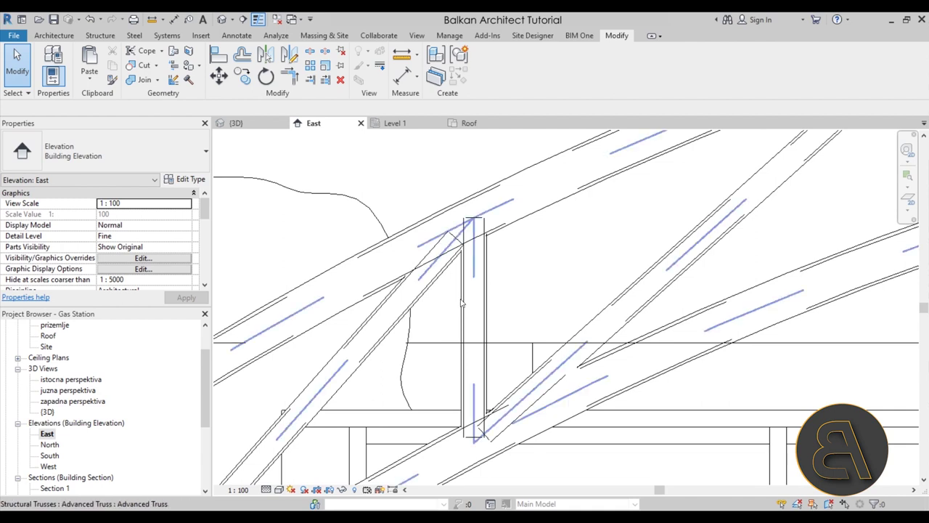
click(147, 52)
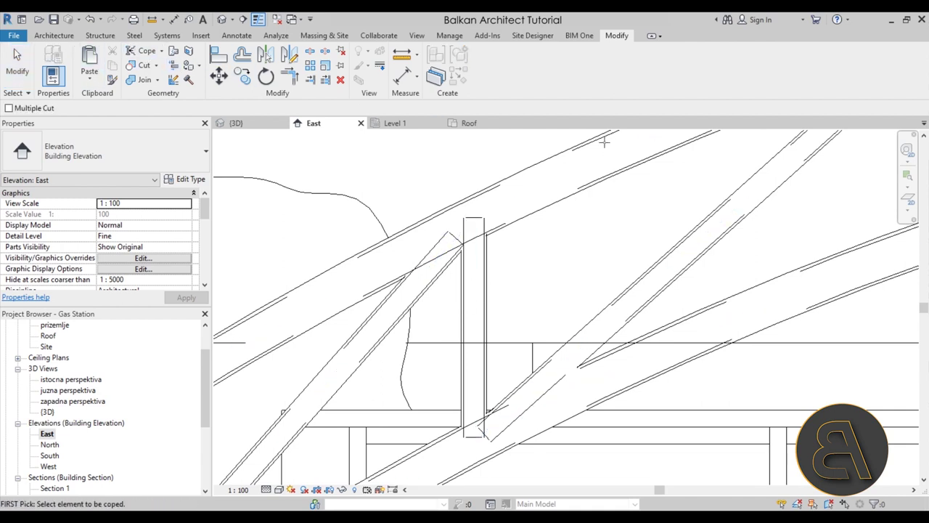
click(480, 247)
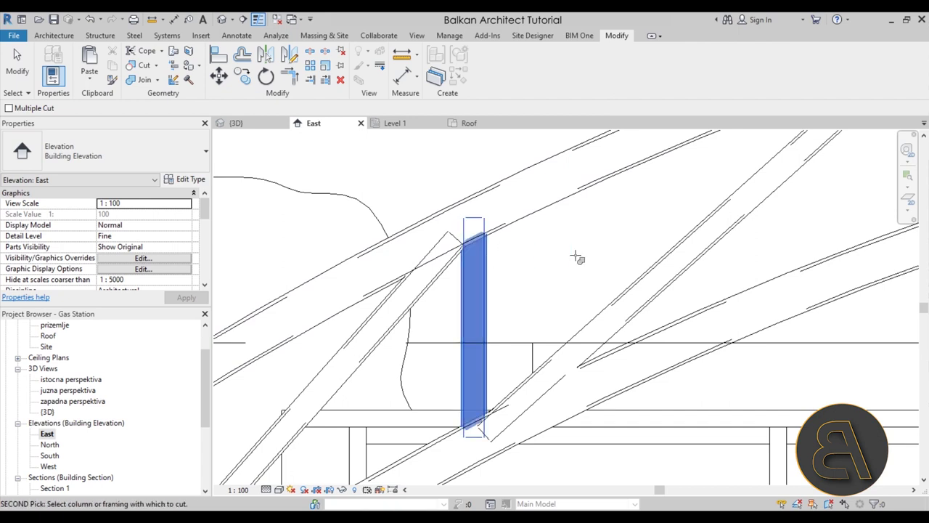
click(532, 221)
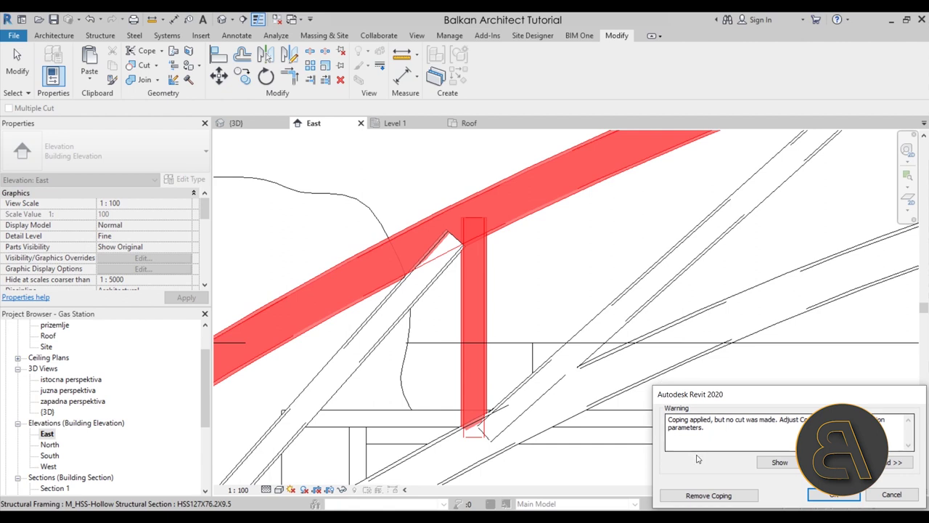
click(724, 498)
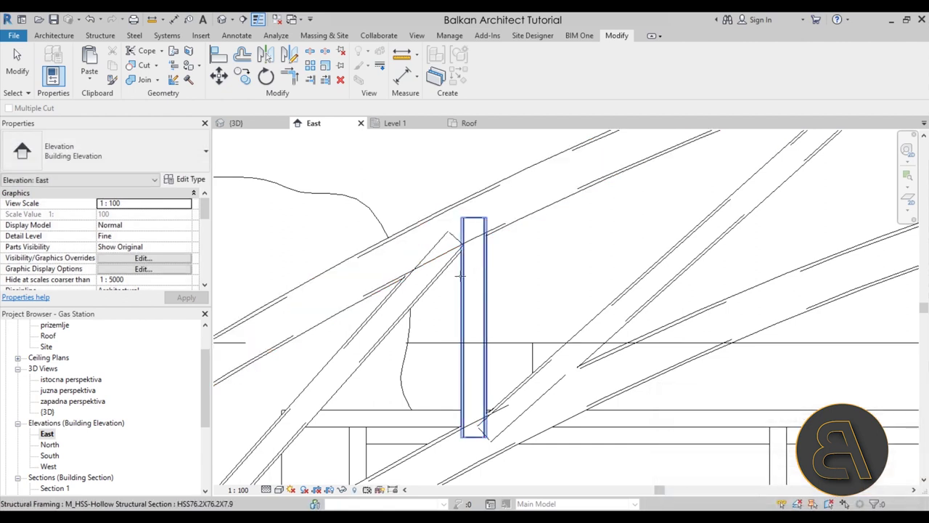
key(Escape)
Extend the second diagonal web's upper end into the top chord beside the third vertical web.
scroll(487, 329, down, 2)
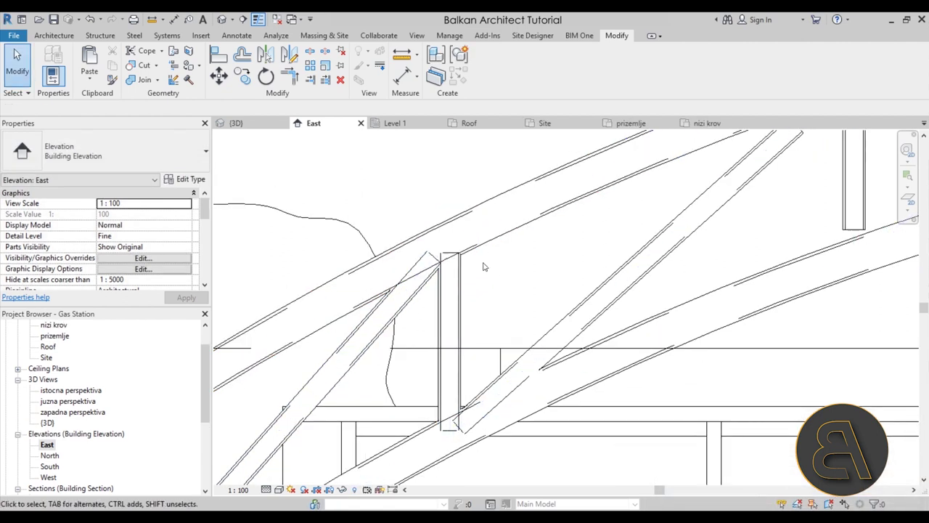
scroll(417, 261, down, 3)
scroll(392, 356, down, 2)
middle_drag(388, 369, 352, 386)
scroll(392, 288, up, 4)
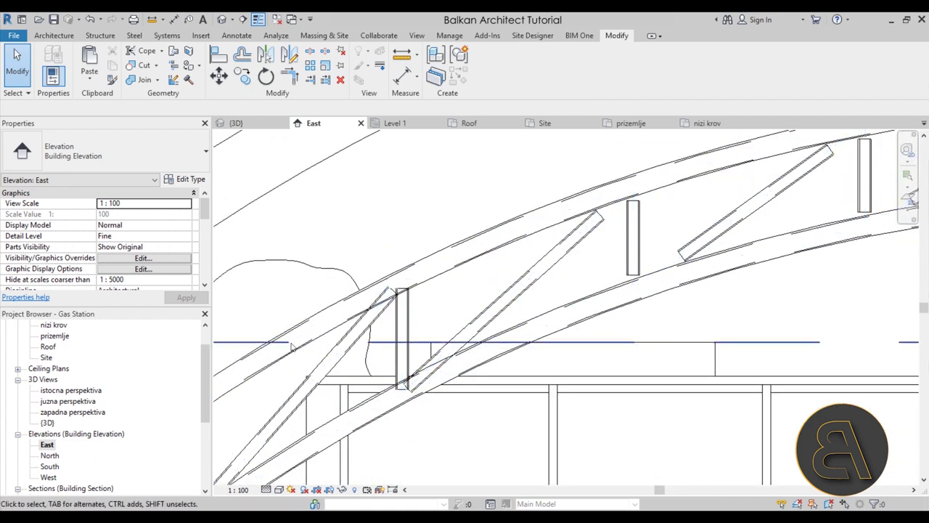
scroll(375, 304, up, 2)
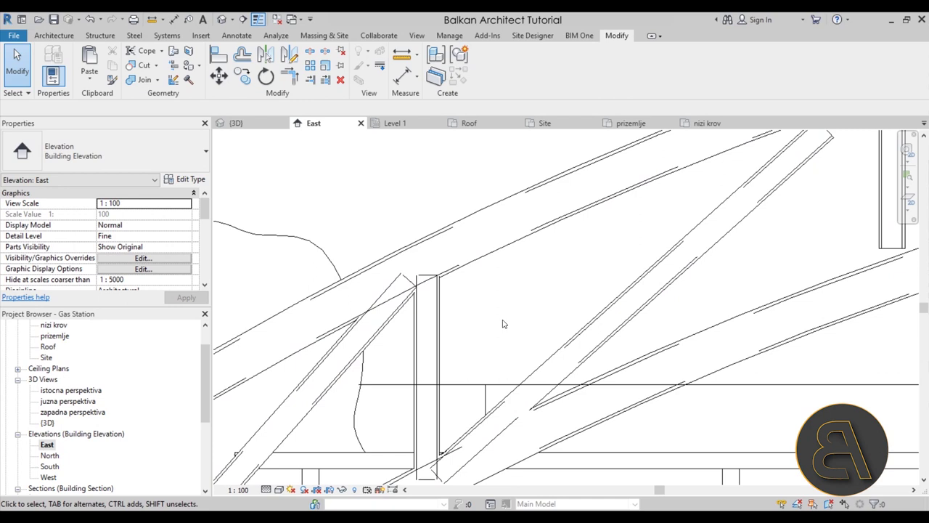
scroll(495, 313, down, 3)
middle_drag(494, 312, 399, 312)
scroll(402, 300, down, 2)
click(468, 298)
key(Escape)
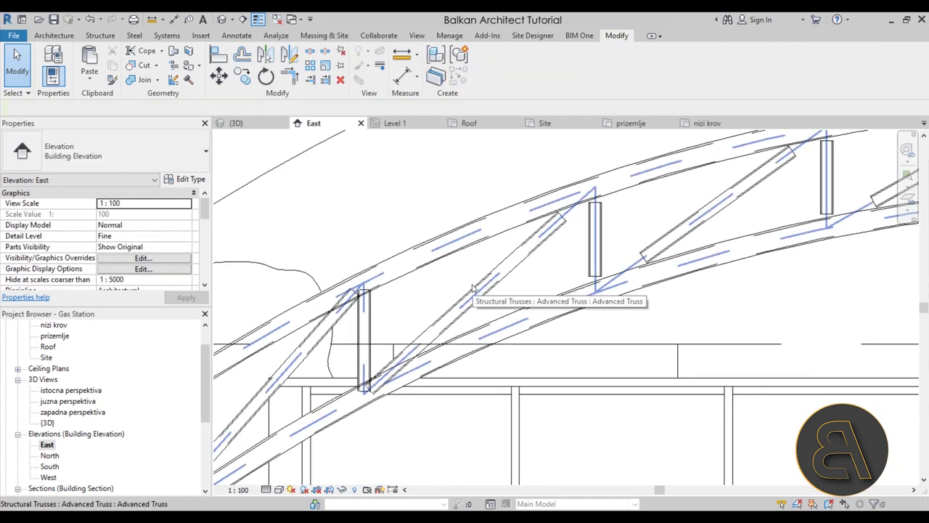
key(Tab)
click(472, 288)
drag(566, 213, 596, 179)
Extend the third vertical web into the top and bottom chords and the third diagonal web's lower end to its foot.
click(597, 203)
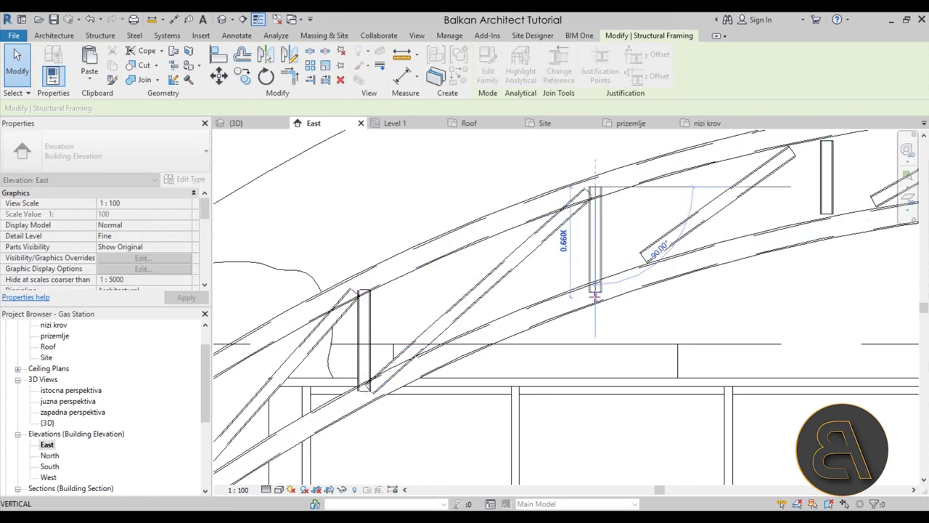
click(662, 239)
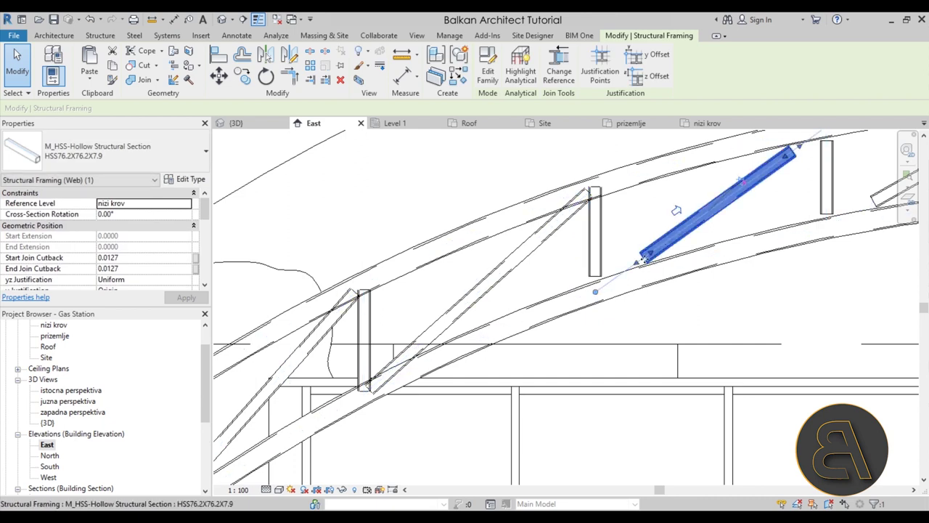
drag(631, 271, 584, 305)
click(593, 268)
scroll(600, 288, up, 3)
click(639, 336)
scroll(447, 336, down, 4)
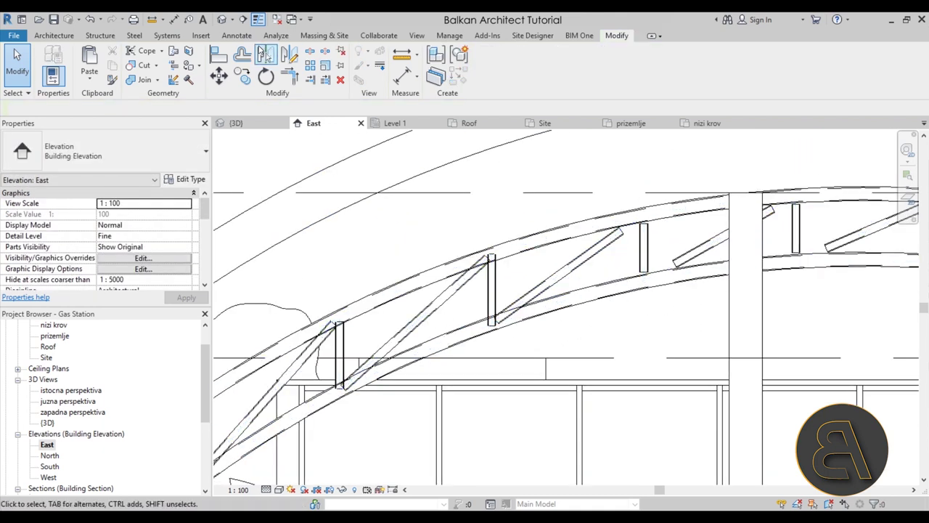
Examine the truss's chord-to-web joints beneath the arched roof in the default 3D view.
click(222, 19)
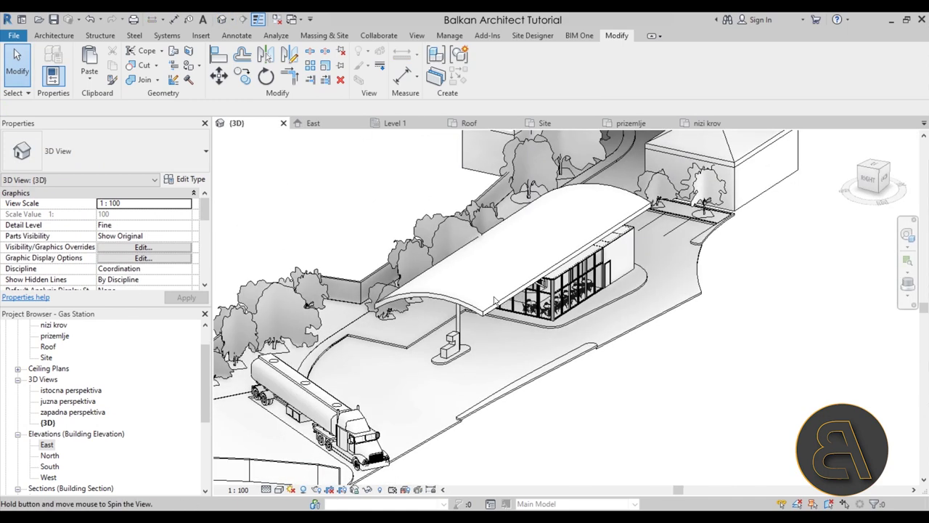
click(495, 308)
scroll(569, 307, up, 5)
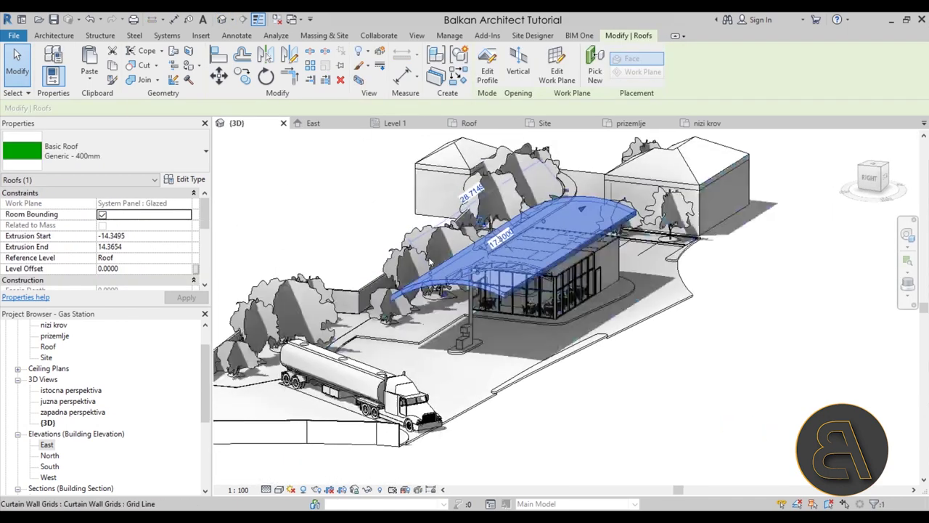
scroll(568, 307, up, 2)
shift+middle_drag(568, 307, 370, 384)
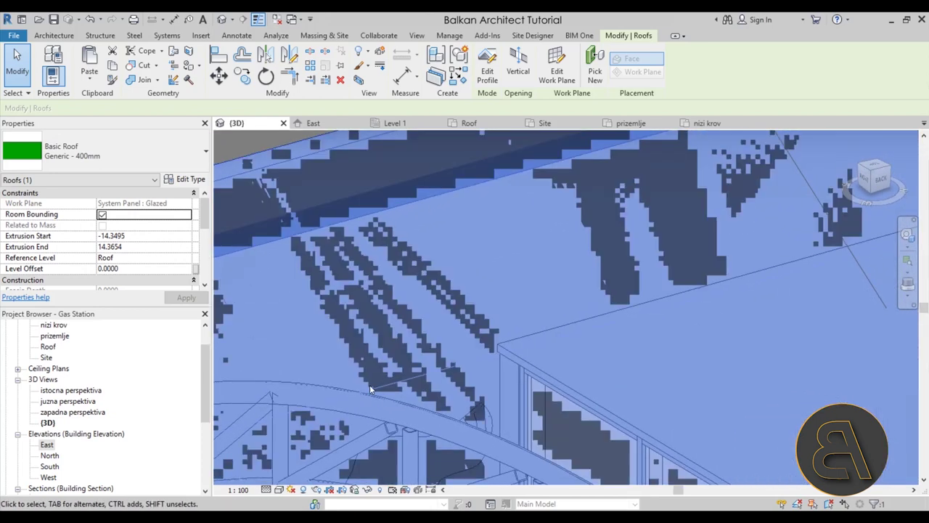
middle_drag(470, 331, 479, 318)
scroll(491, 263, up, 3)
scroll(467, 264, up, 3)
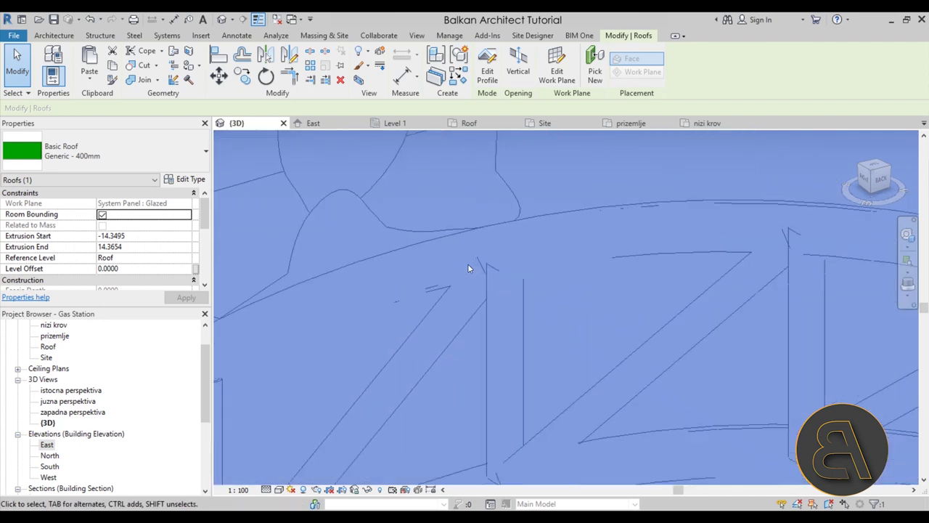
scroll(466, 289, down, 7)
middle_drag(458, 298, 387, 281)
scroll(387, 280, up, 5)
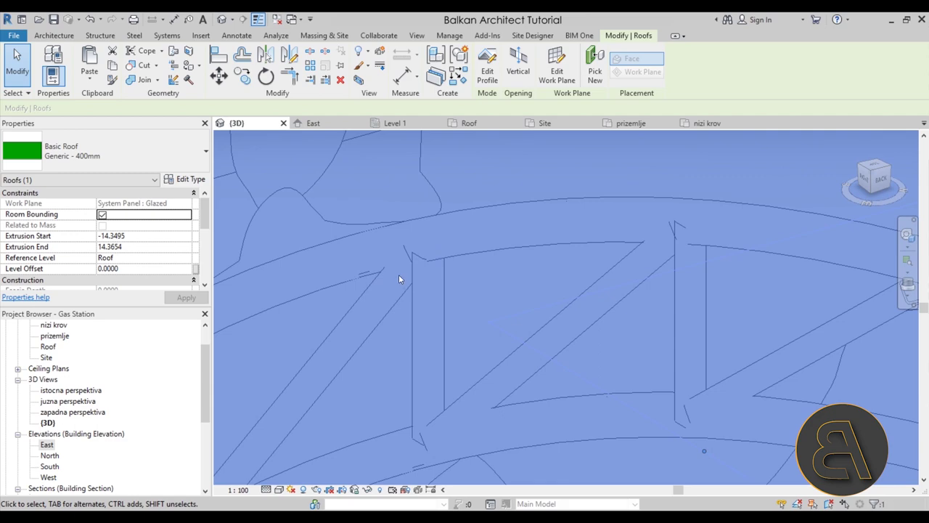
scroll(511, 187, down, 8)
key(Escape)
shift+middle_drag(509, 343, 297, 381)
scroll(55, 354, up, 1)
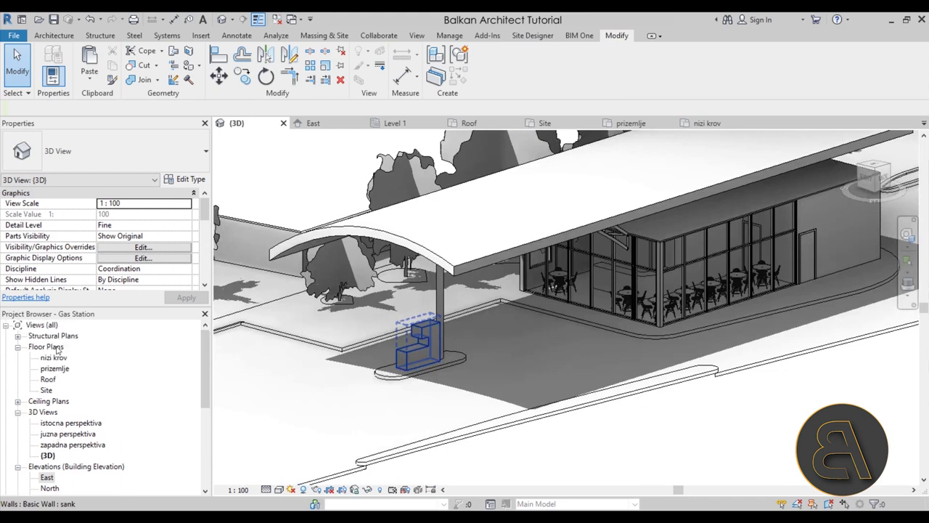
Look for the truss within the roof outline in the Roof floor plan.
double_click(46, 379)
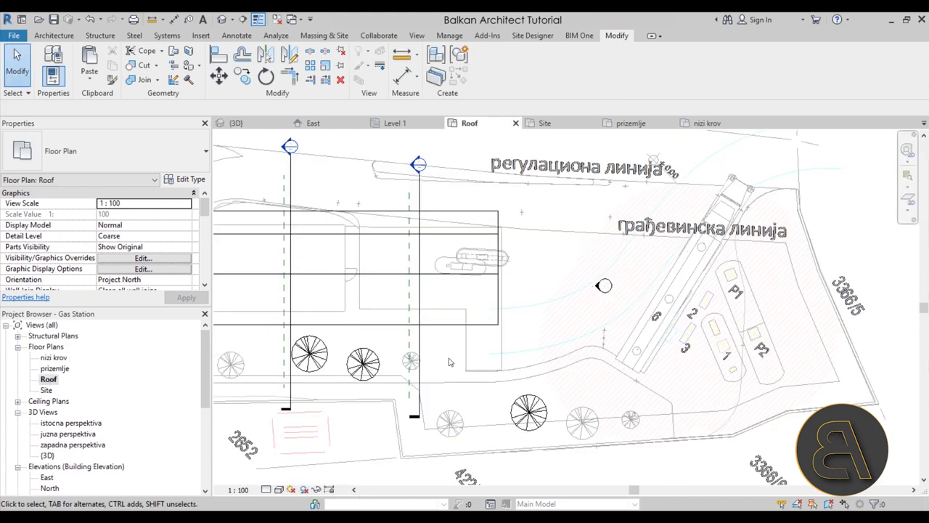
scroll(439, 301, up, 3)
scroll(421, 350, down, 4)
scroll(442, 349, up, 4)
click(473, 381)
click(505, 410)
scroll(427, 382, down, 2)
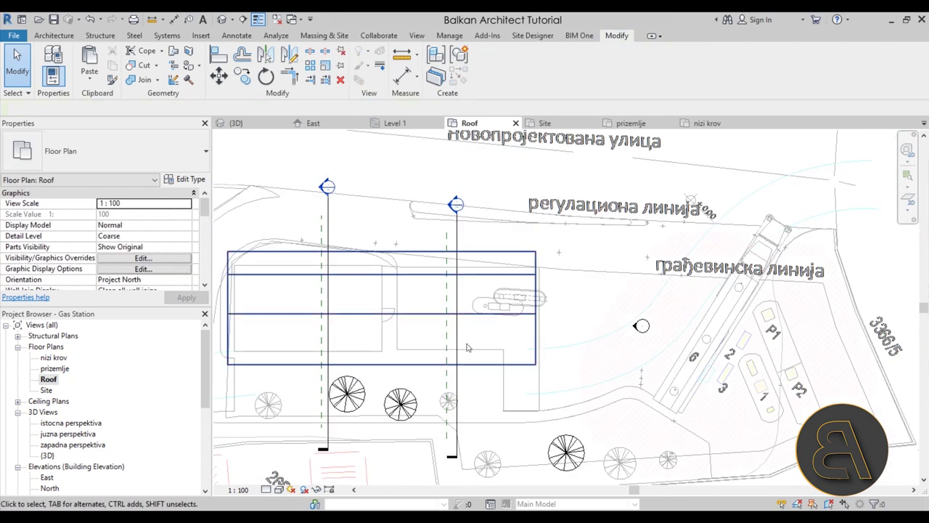
In the East elevation, raise the whole truss until its top chord sits close beneath the arched roof.
double_click(631, 328)
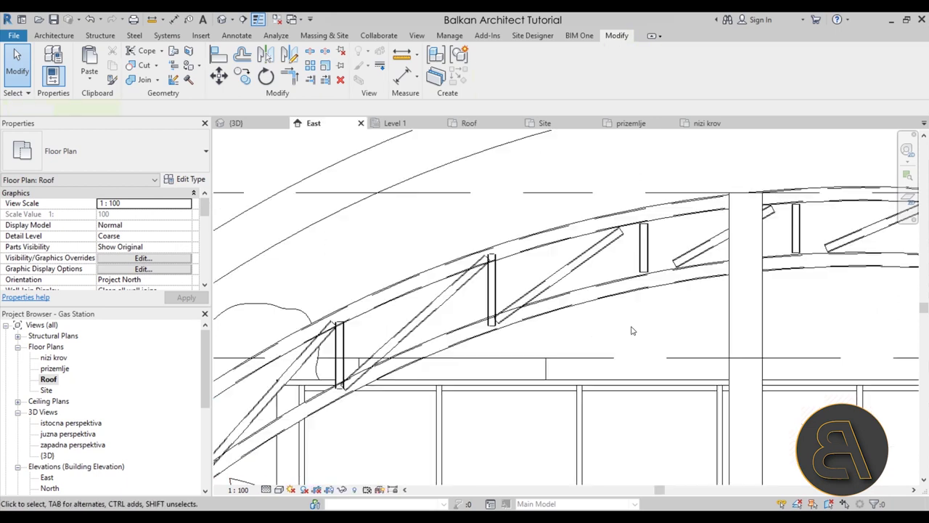
scroll(601, 305, down, 4)
scroll(601, 304, up, 3)
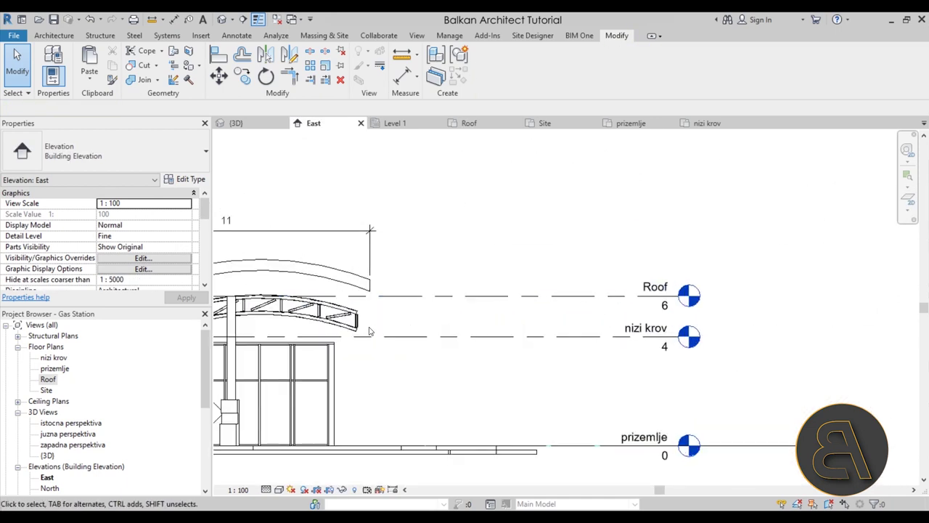
middle_drag(369, 327, 543, 322)
click(457, 310)
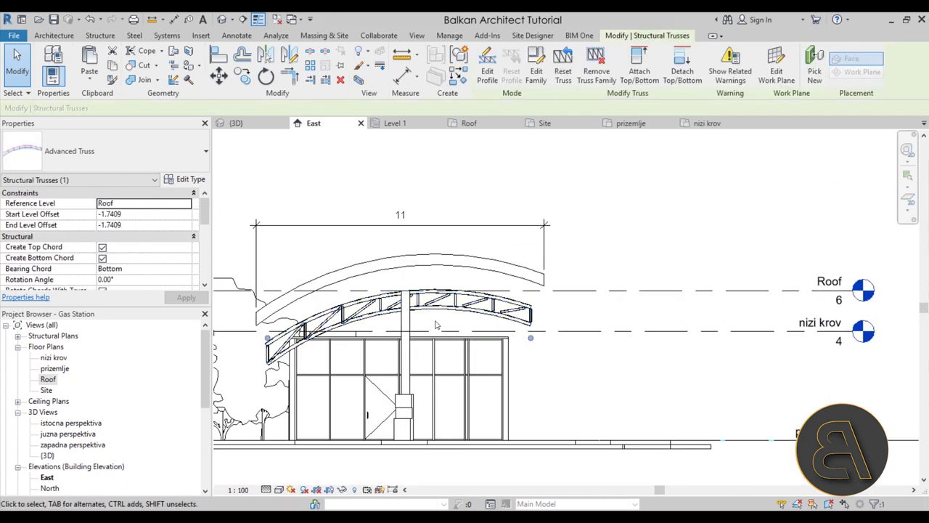
key(Up)
key(Up)
key(Up)
key(Up)
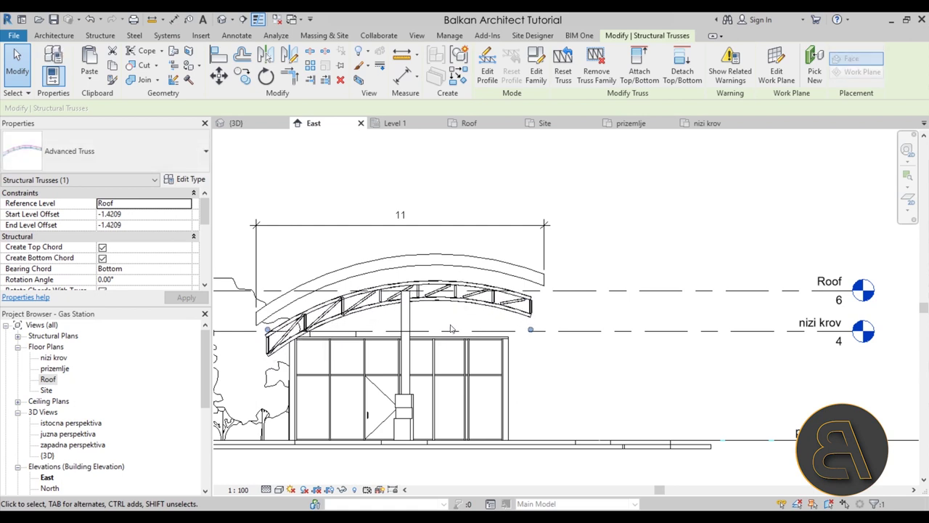
click(569, 317)
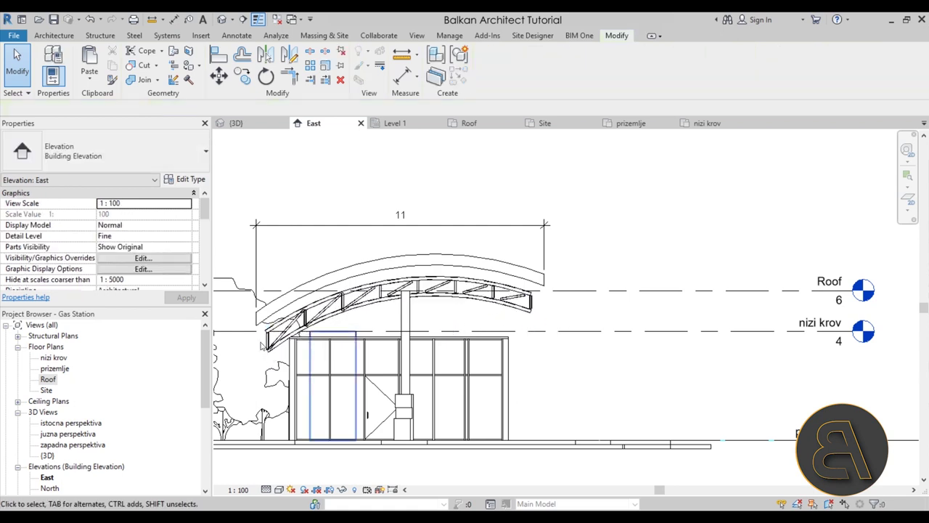
Check the Roof floor plan's view properties and open the nizi krov floor plan.
double_click(50, 379)
scroll(441, 346, up, 3)
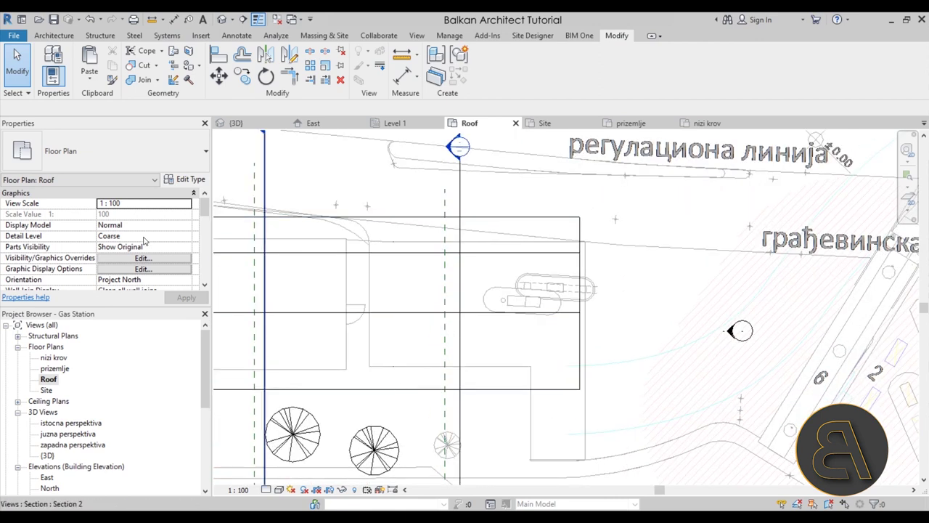
scroll(165, 253, down, 4)
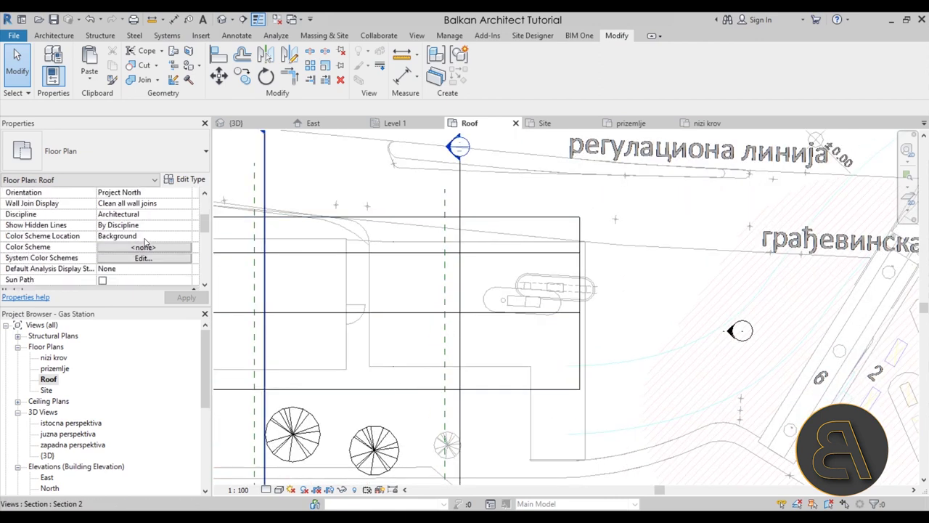
double_click(54, 357)
scroll(483, 258, down, 4)
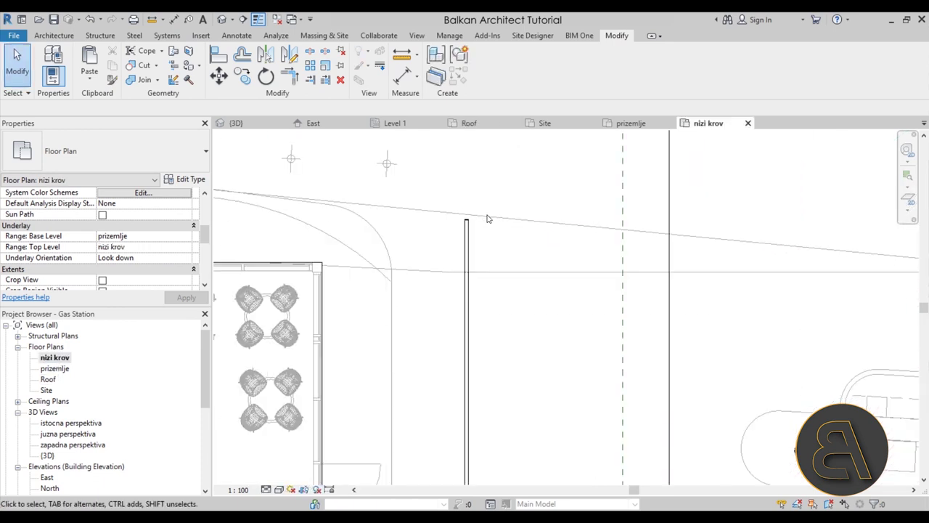
Rename the nizi krov floor plan to "lower roof", including its corresponding level and views.
right_click(57, 356)
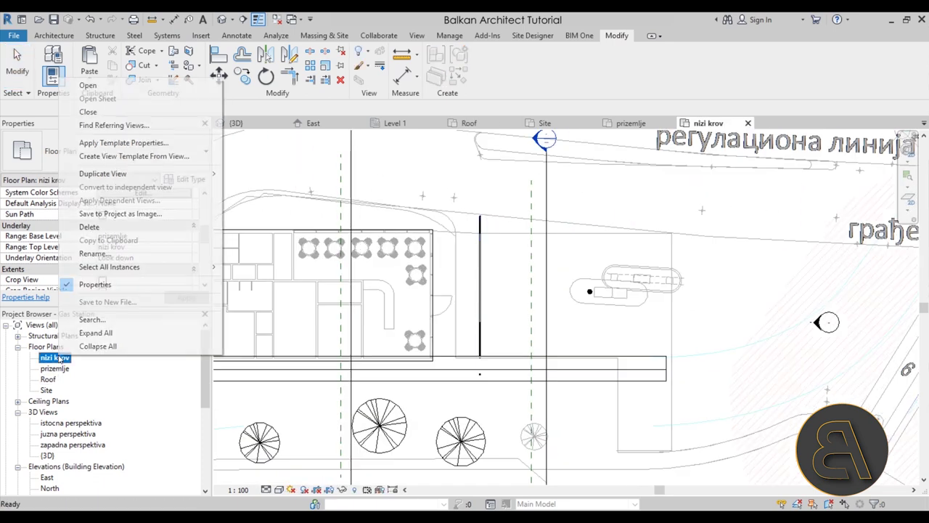
click(88, 254)
text(lower roof)
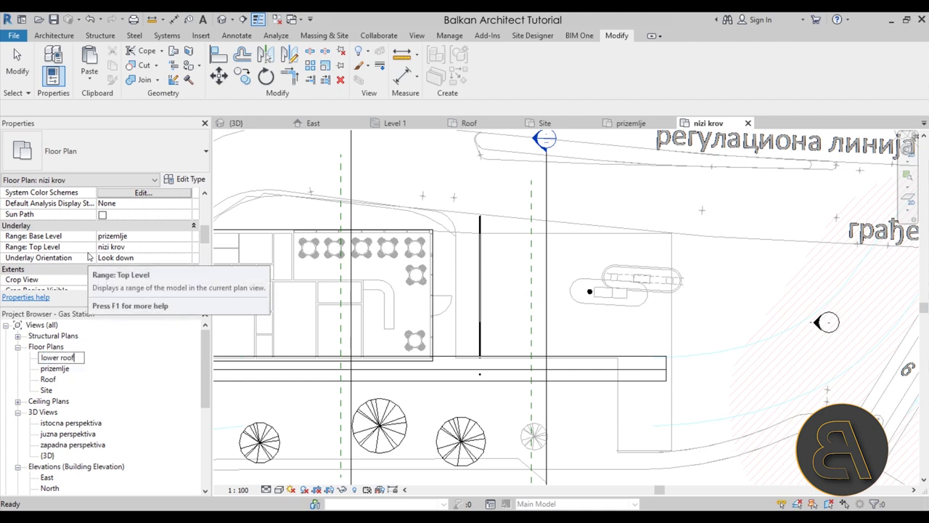
key(Return)
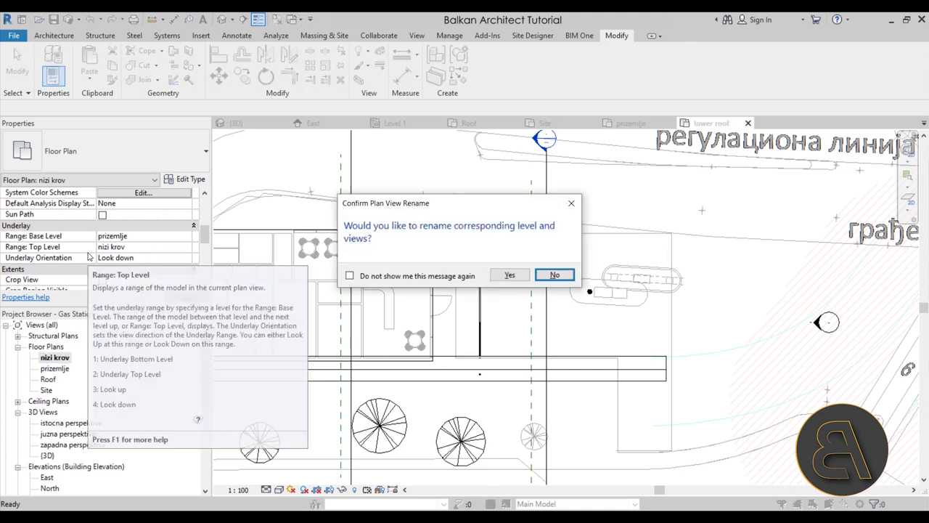
click(511, 275)
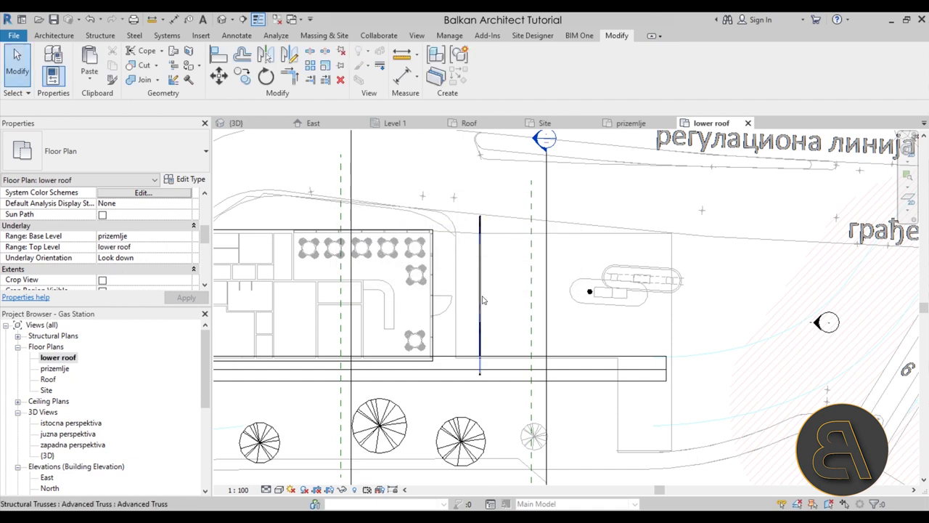
Copy the truss horizontally from beside the building towards the fuel pumps, removing the ineffective coping from the copy.
click(478, 287)
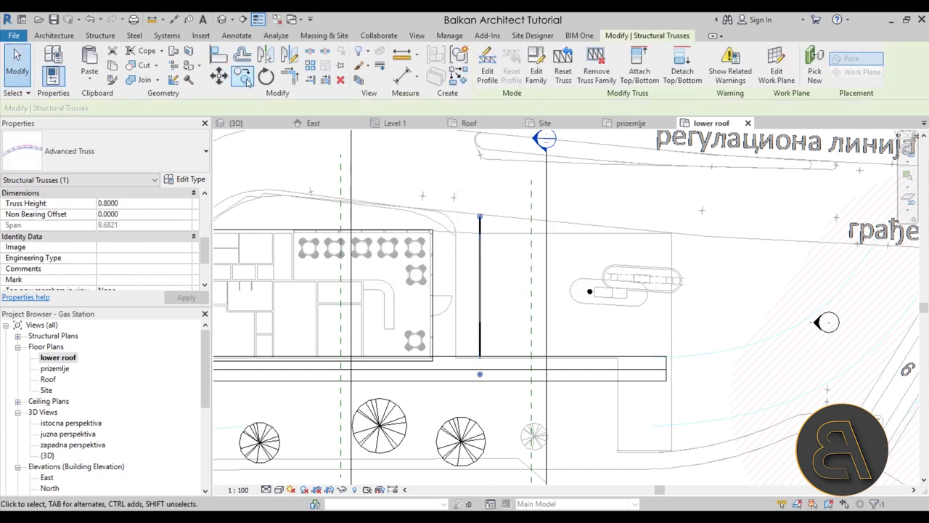
click(247, 81)
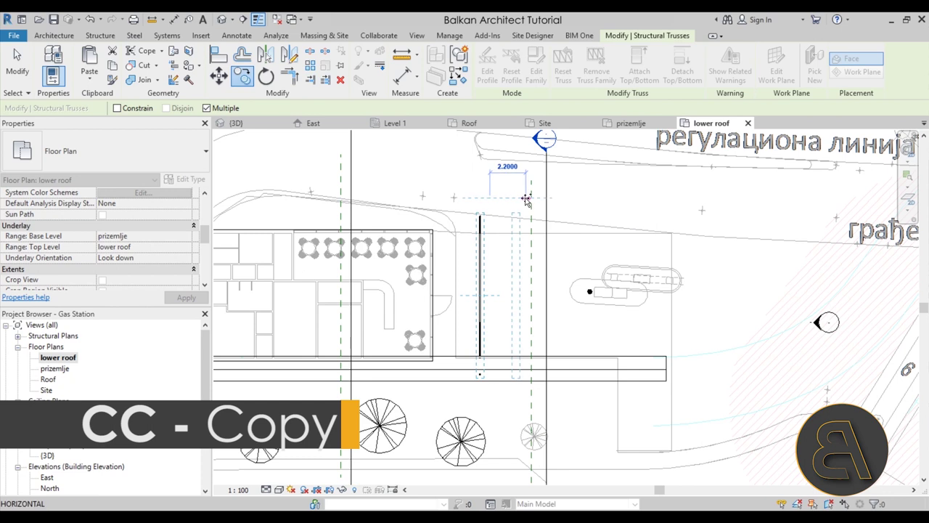
click(572, 199)
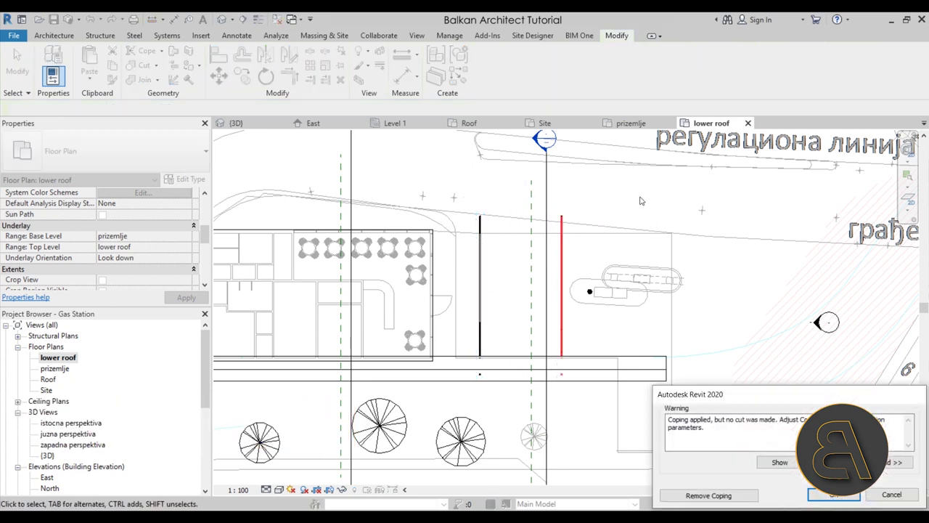
click(726, 500)
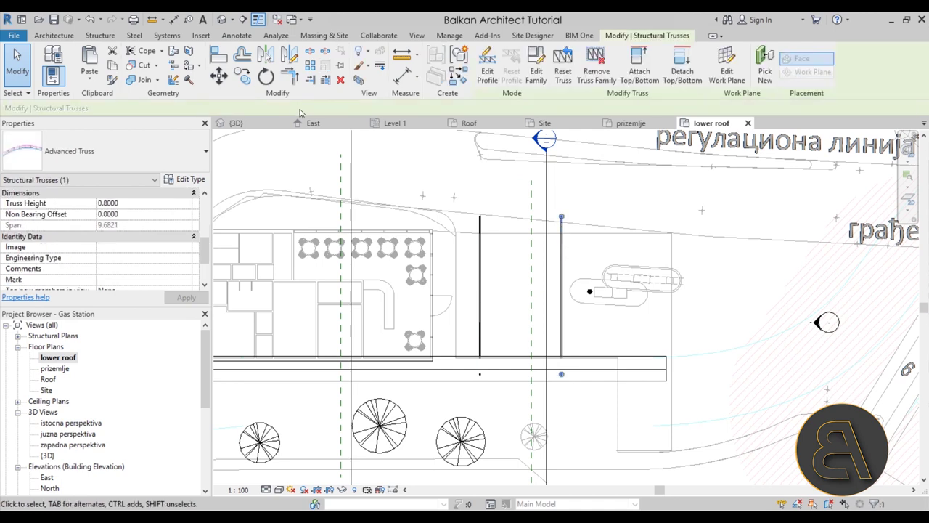
Make two more copies of the new truss at the same spacing, over and beyond the fuel pumps.
click(244, 84)
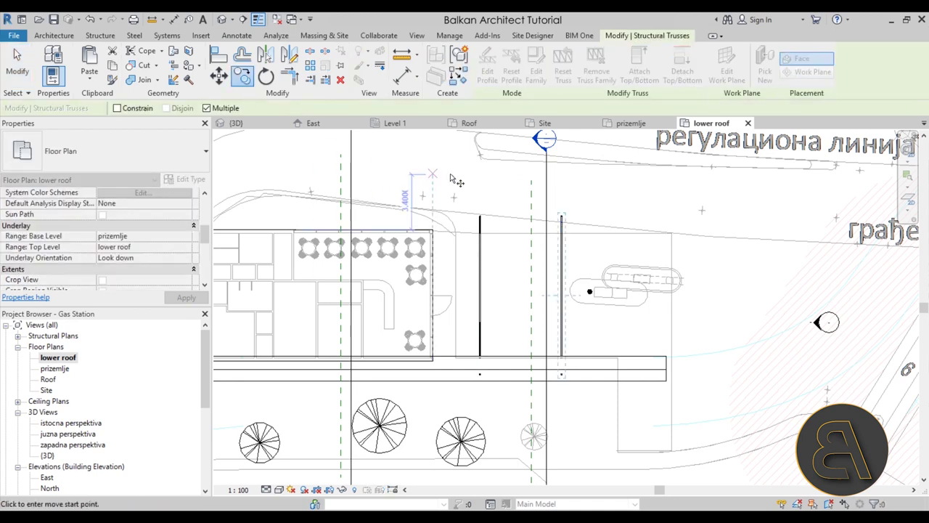
click(646, 178)
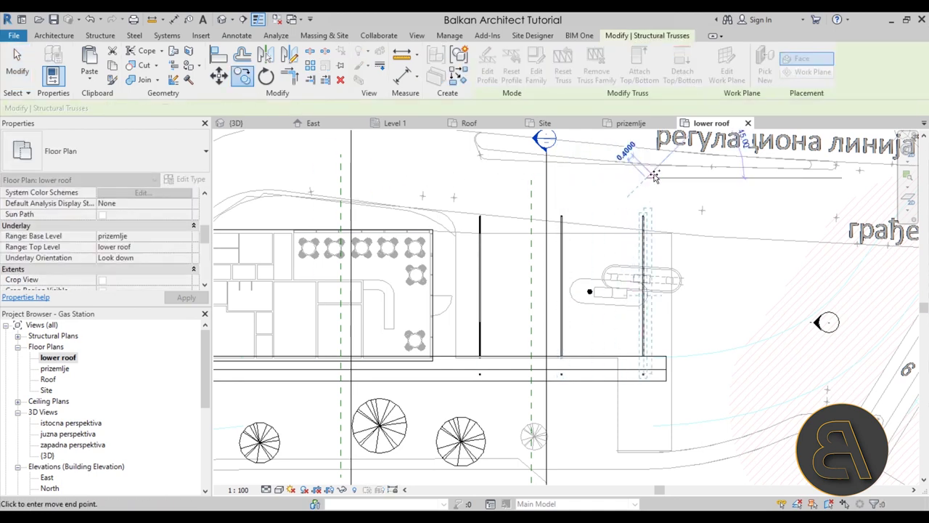
click(722, 177)
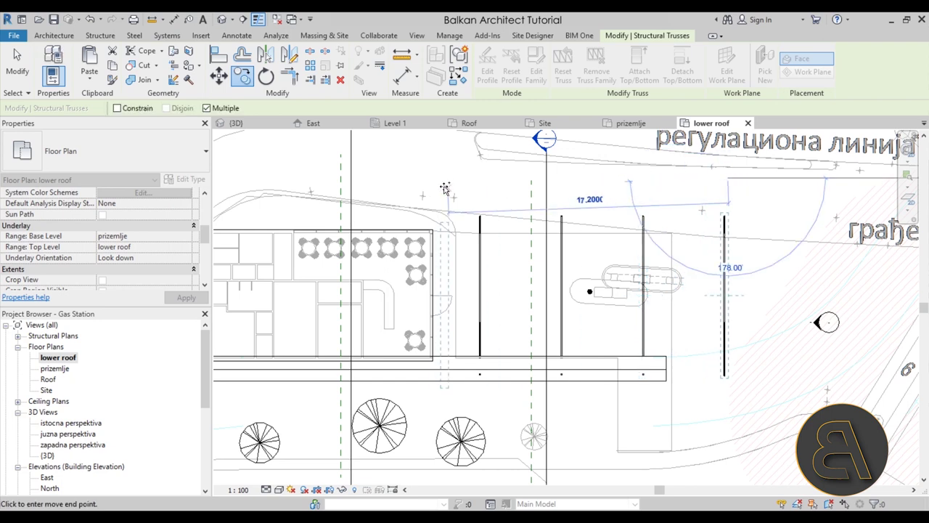
Place four more truss copies at the same spacing across the building to just past its far end.
click(402, 179)
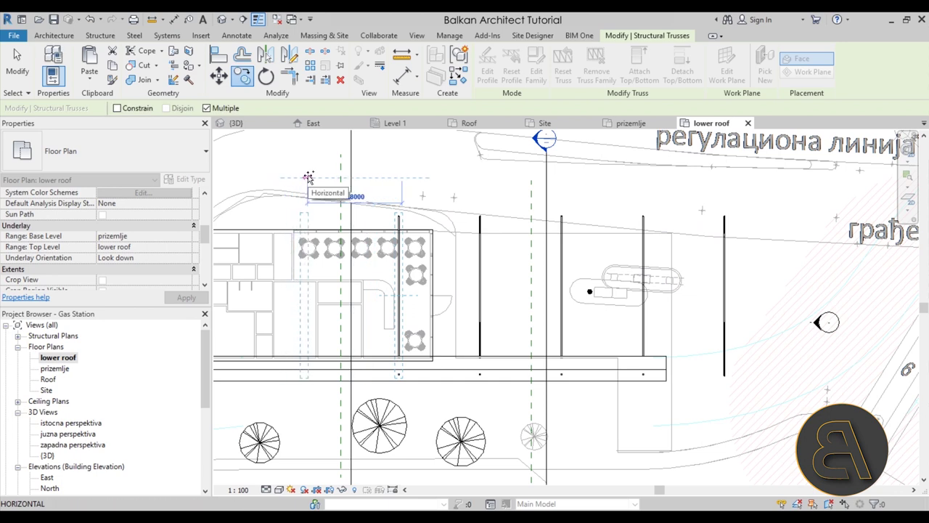
key(Return)
middle_drag(273, 181, 556, 184)
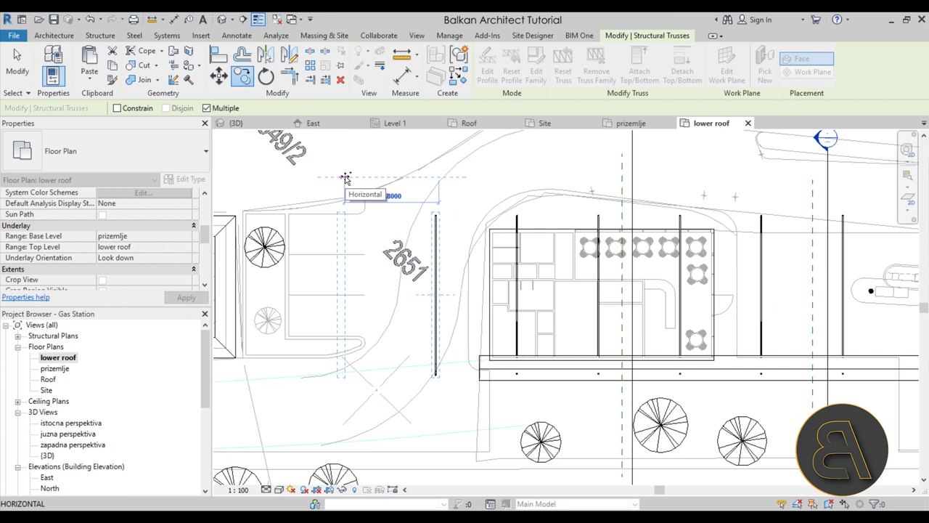
key(Escape)
key(Escape)
Extend the arched roof at both ends to just past the outermost trusses, for an overall length of 36 m.
click(485, 371)
scroll(448, 329, down, 1)
scroll(465, 352, up, 2)
drag(429, 357, 430, 358)
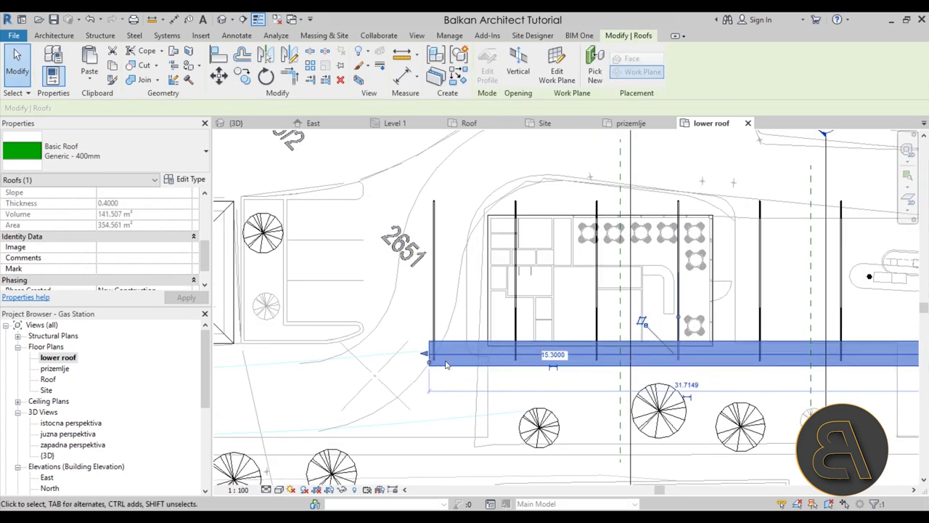
scroll(467, 388, down, 3)
scroll(691, 363, up, 4)
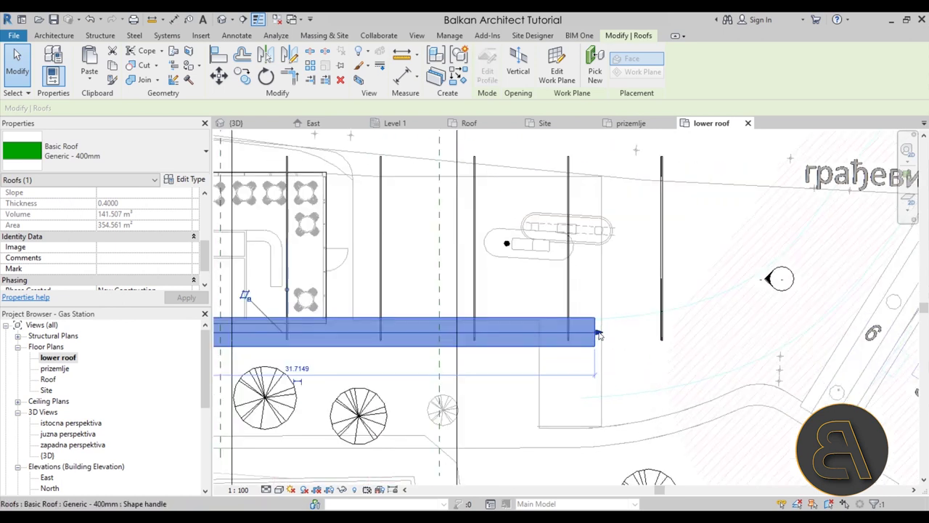
drag(659, 338, 677, 334)
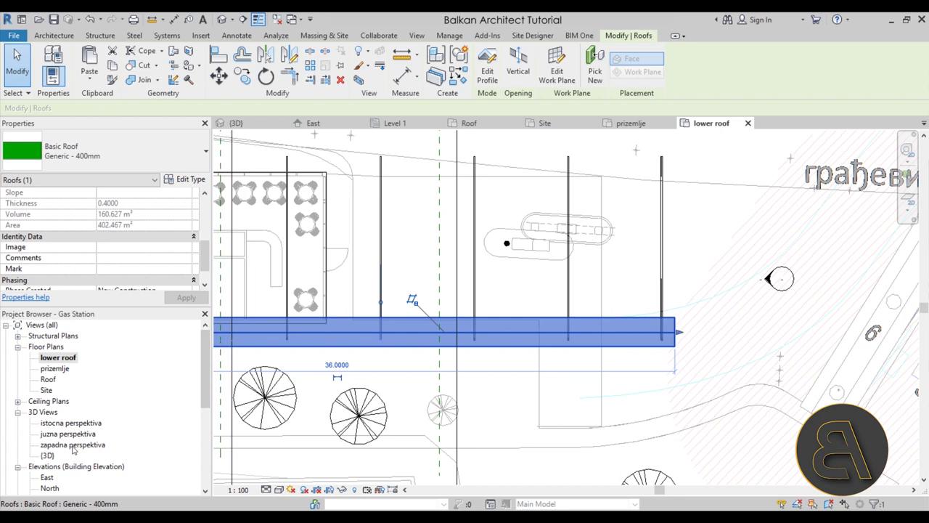
In the East elevation, open the arched roof's profile for editing and delete its existing arc.
scroll(72, 450, down, 2)
double_click(47, 433)
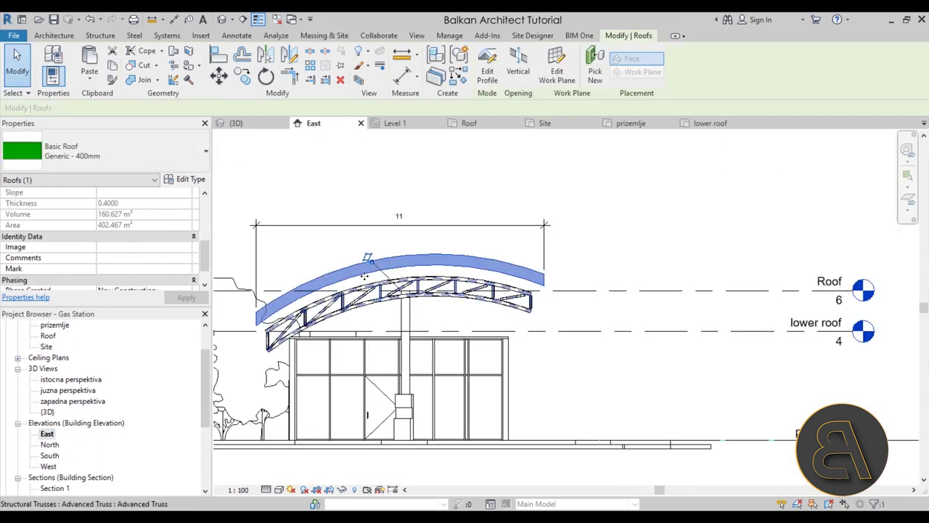
click(487, 71)
scroll(331, 268, up, 3)
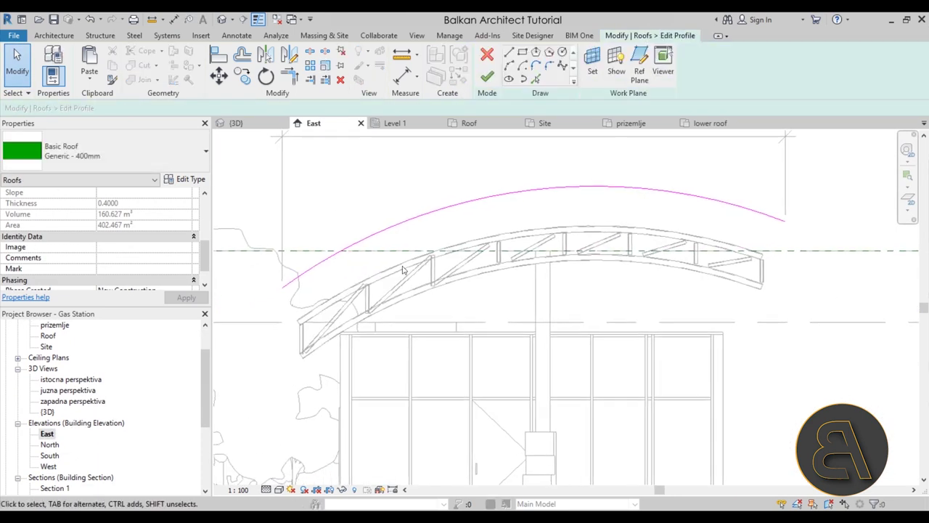
click(325, 256)
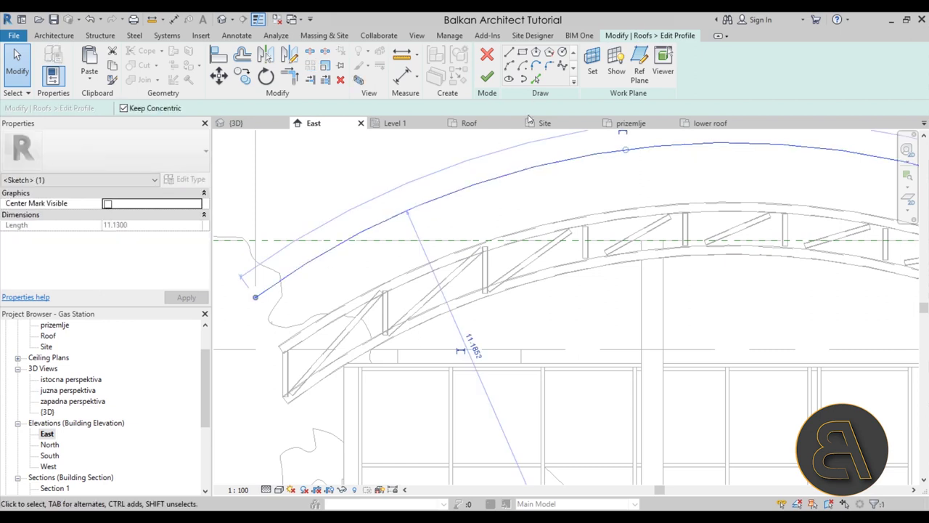
key(Delete)
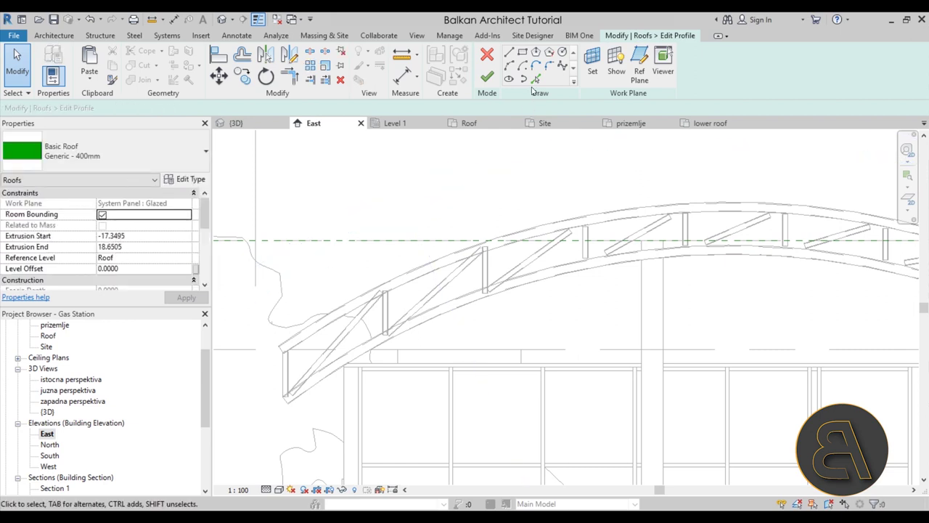
Try using the truss's top chord curve as the roof profile, nudged up towards the chord's upper edge, then delete it.
key(p)
key(l)
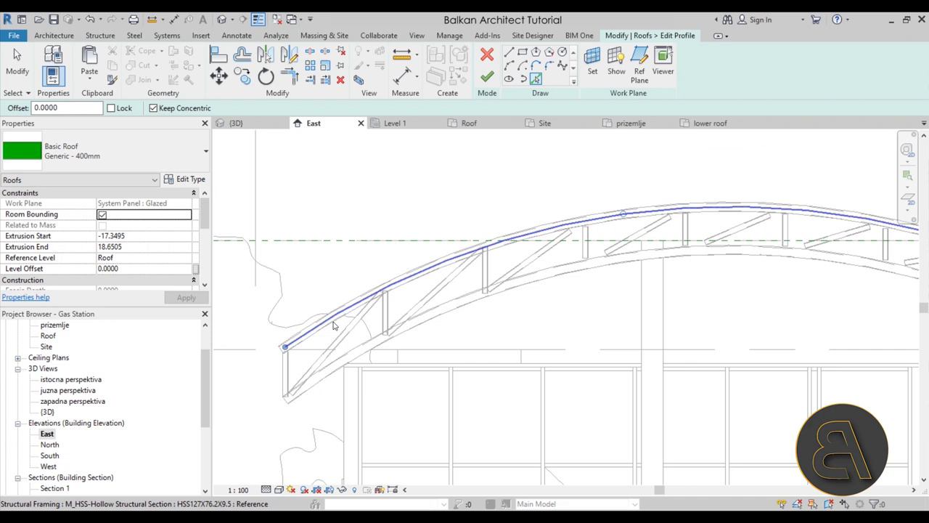
key(Escape)
click(324, 323)
key(Up)
key(Up)
key(Up)
key(Up)
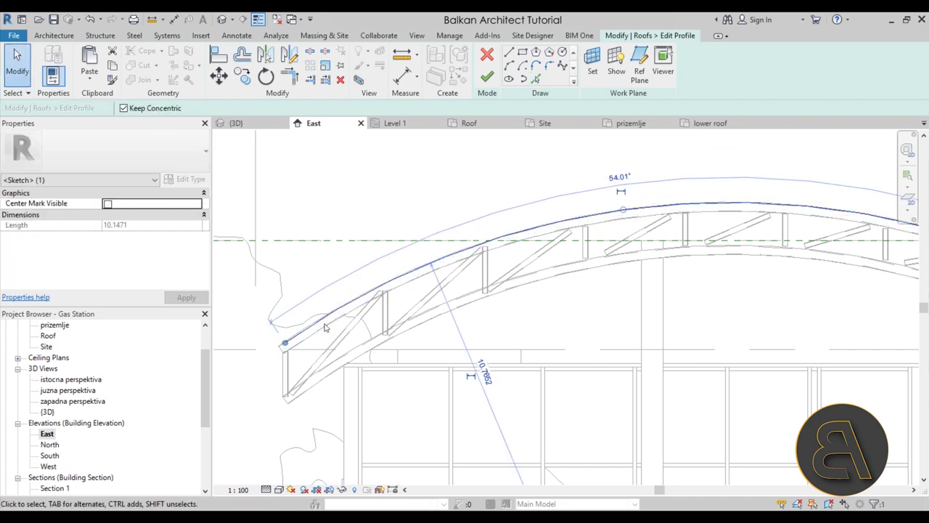
scroll(276, 352, up, 5)
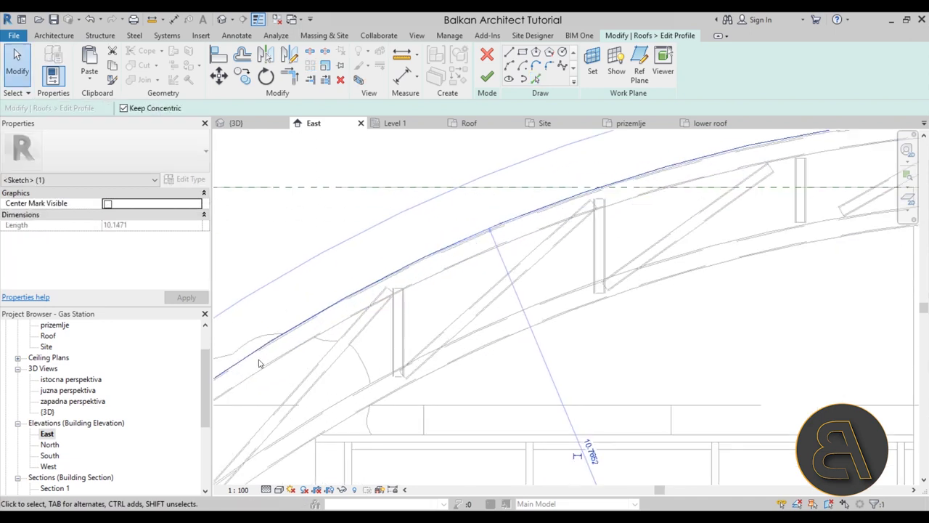
key(Delete)
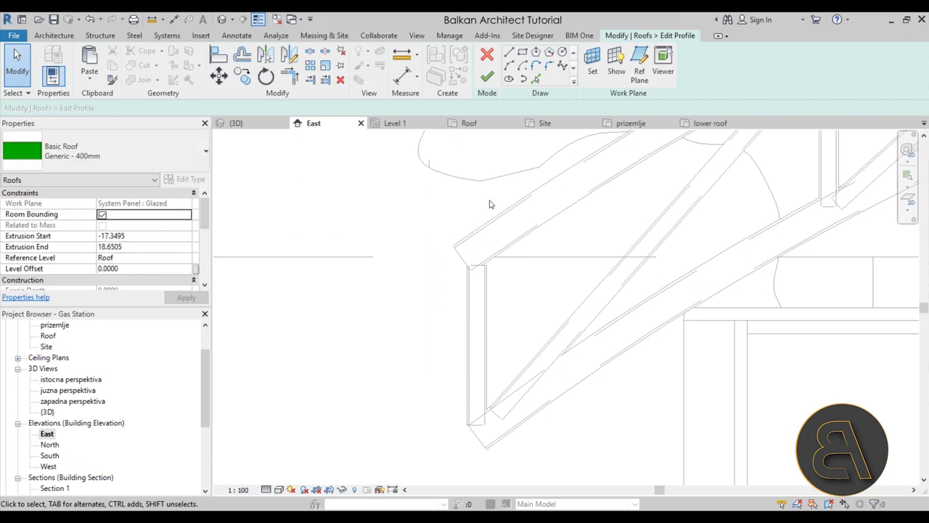
Draw a three-point arc along the upper edge of the truss's top chord, from one end to the other, as the roof profile.
click(509, 66)
scroll(466, 228, up, 2)
click(441, 267)
scroll(541, 224, down, 2)
scroll(662, 242, down, 4)
scroll(529, 217, up, 4)
click(476, 144)
scroll(597, 214, down, 5)
middle_drag(237, 257, 745, 207)
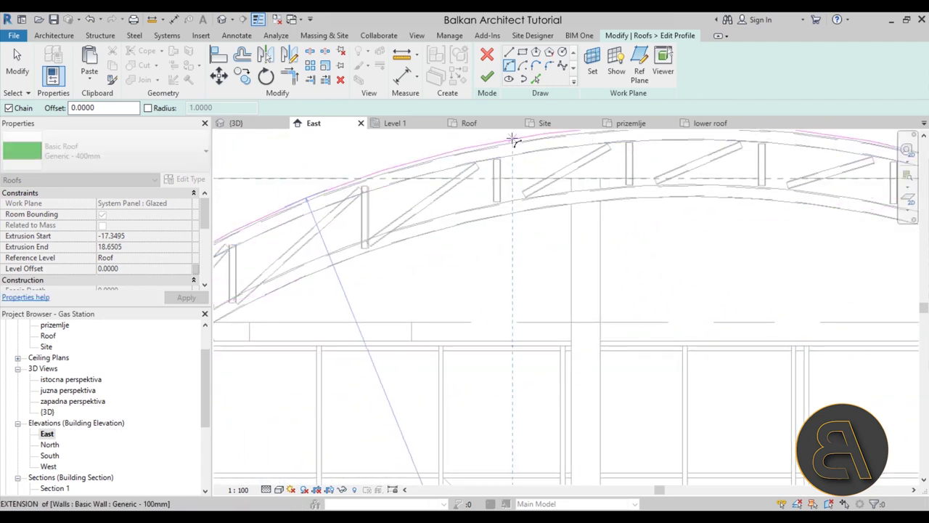
scroll(513, 140, up, 2)
scroll(513, 150, up, 2)
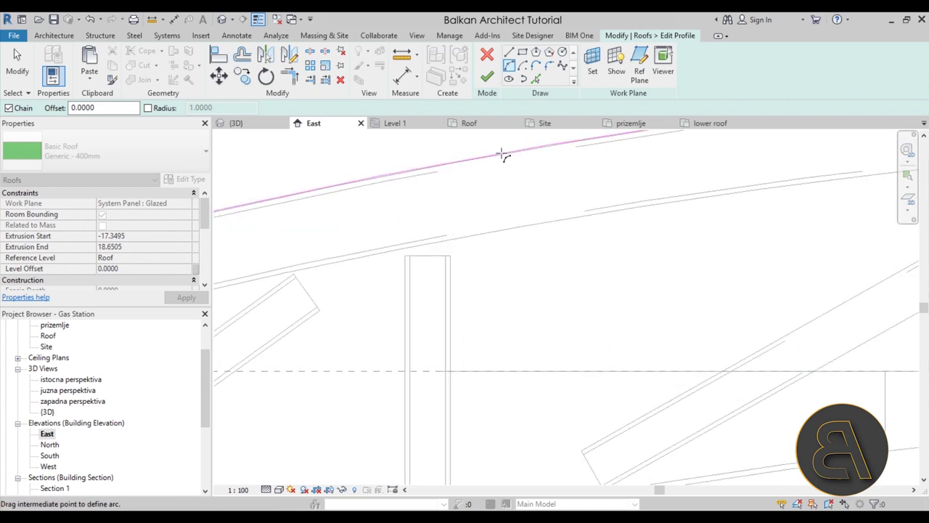
click(503, 153)
Finish the roof profile edit and delete the dimension that referenced the old arc.
scroll(616, 210, down, 5)
key(Escape)
key(Escape)
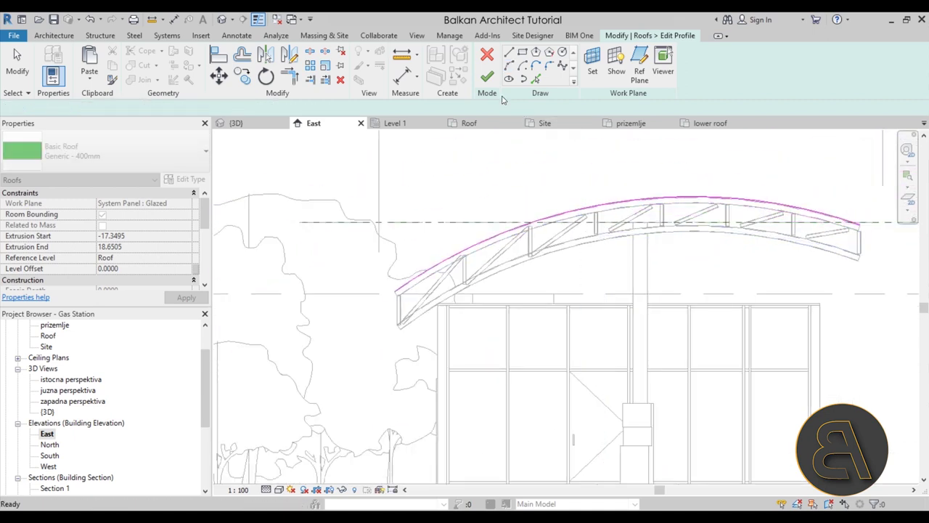
click(487, 76)
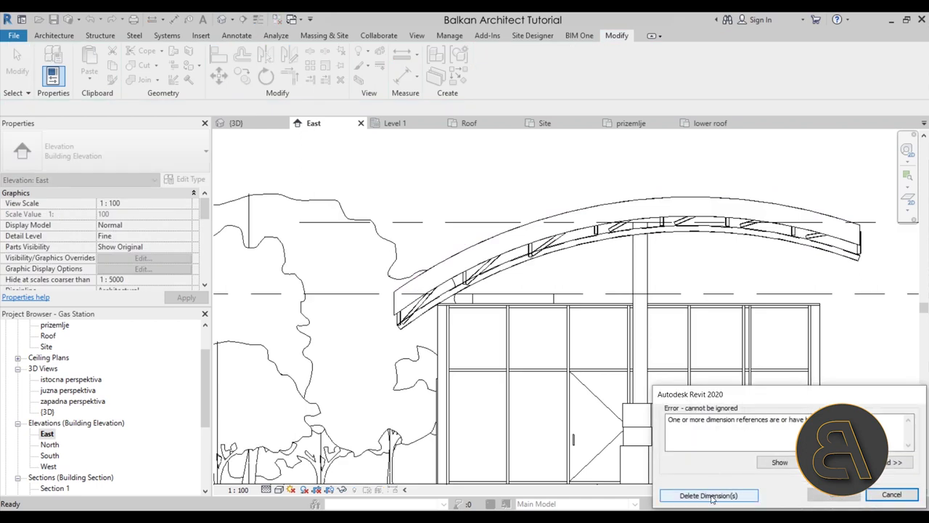
click(709, 495)
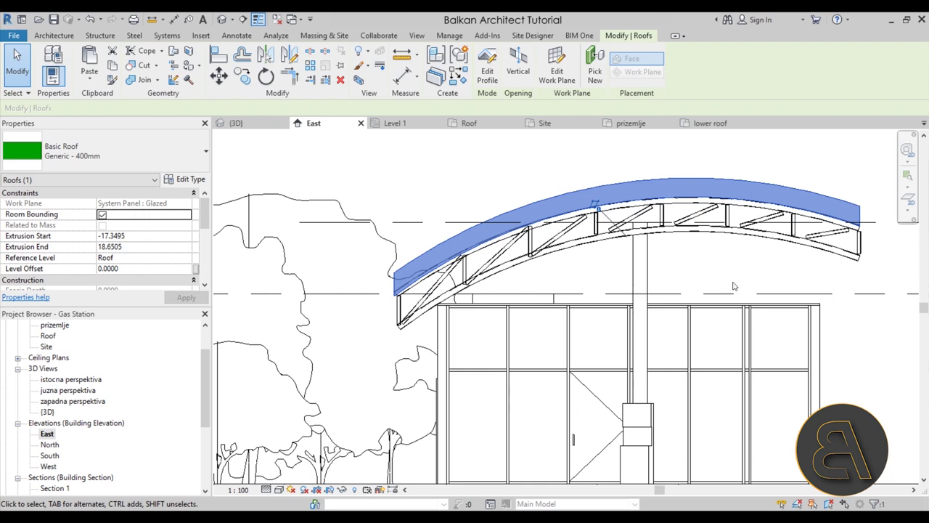
Change the arched roof's type to Generic - 125mm.
click(694, 268)
click(499, 211)
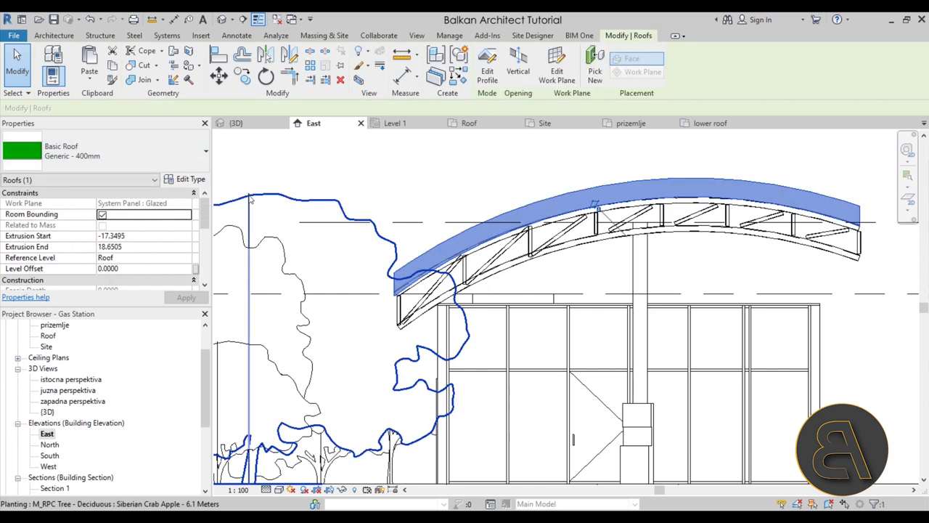
click(134, 158)
scroll(113, 189, up, 3)
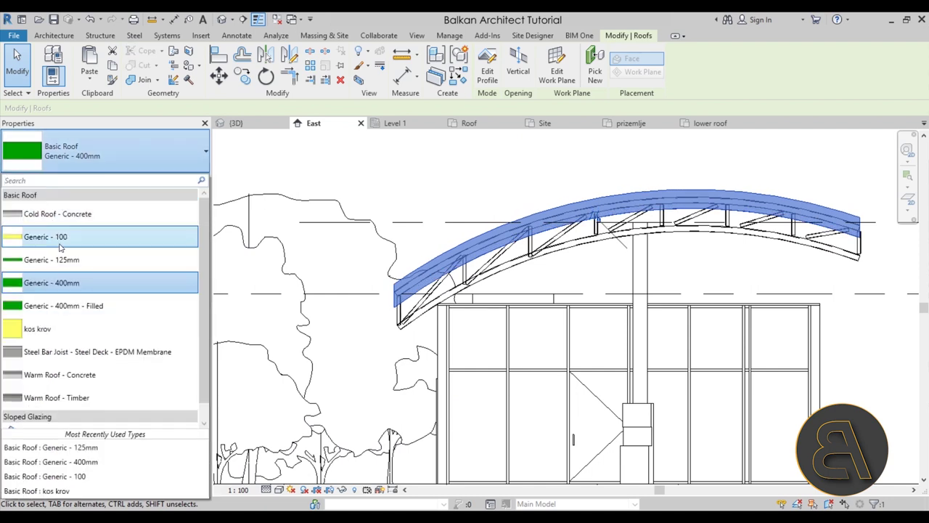
click(73, 265)
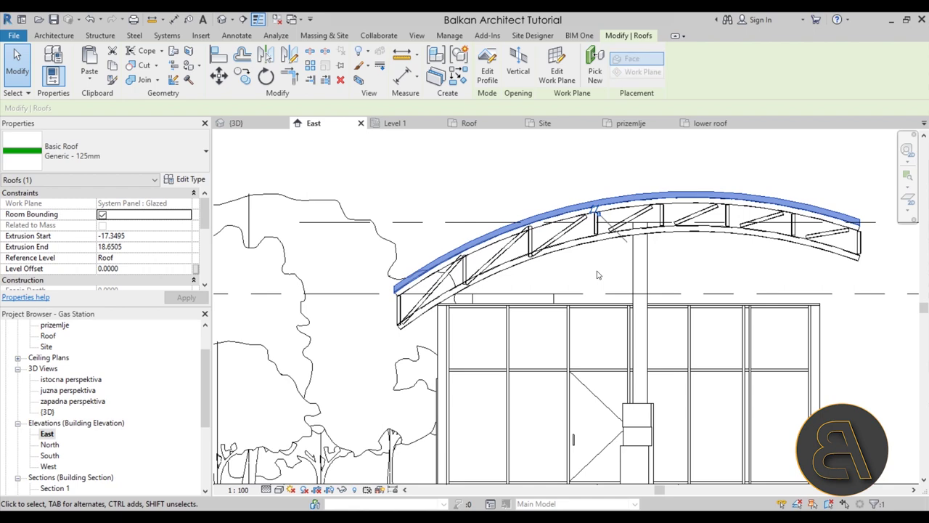
In the 3D view, examine how the roof sits on the row of trusses, from beneath, close up and from above.
click(224, 20)
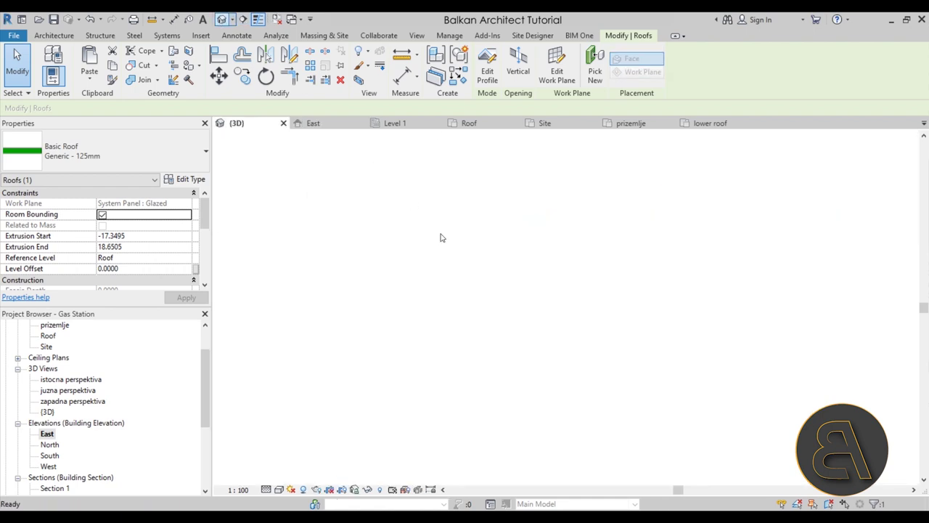
shift+middle_drag(595, 283, 507, 270)
scroll(414, 245, up, 3)
scroll(416, 248, down, 4)
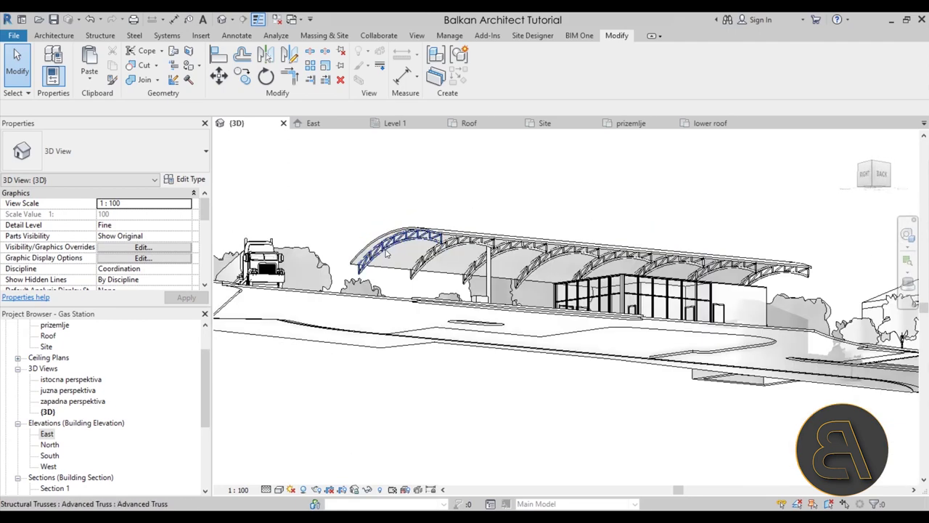
scroll(368, 263, up, 3)
scroll(411, 271, down, 2)
middle_drag(411, 270, 333, 272)
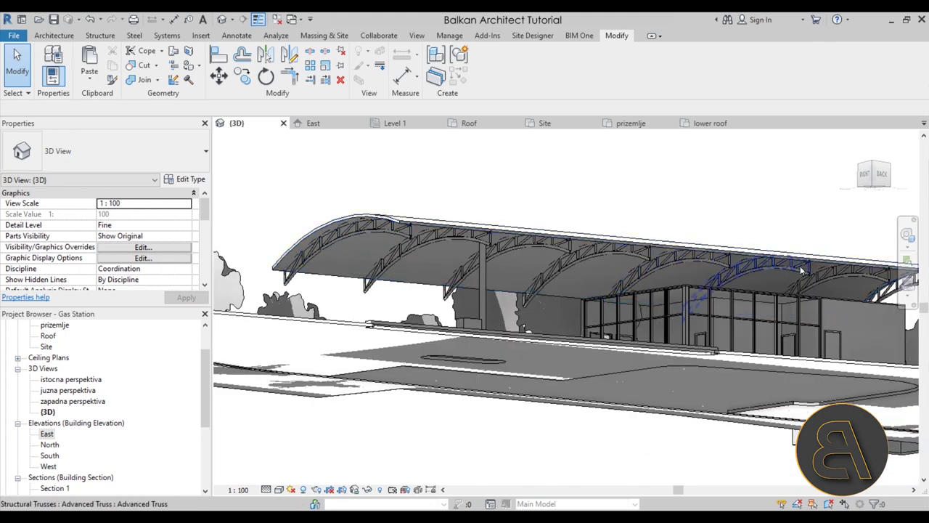
scroll(689, 274, down, 2)
mouse_move(690, 274)
shift+middle_down()
mouse_move(651, 326)
mouse_move(520, 399)
mouse_move(511, 378)
mouse_move(528, 319)
mouse_move(520, 301)
shift+middle_up()
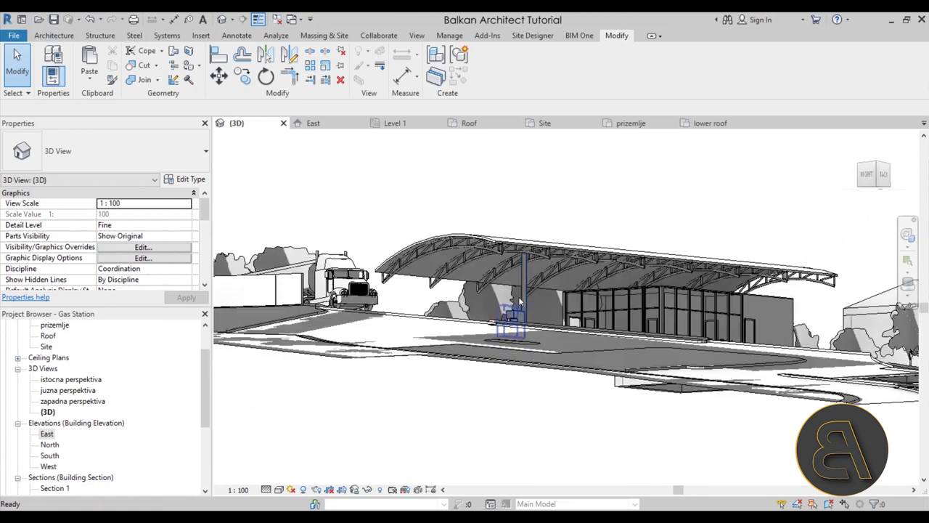
scroll(397, 249, up, 5)
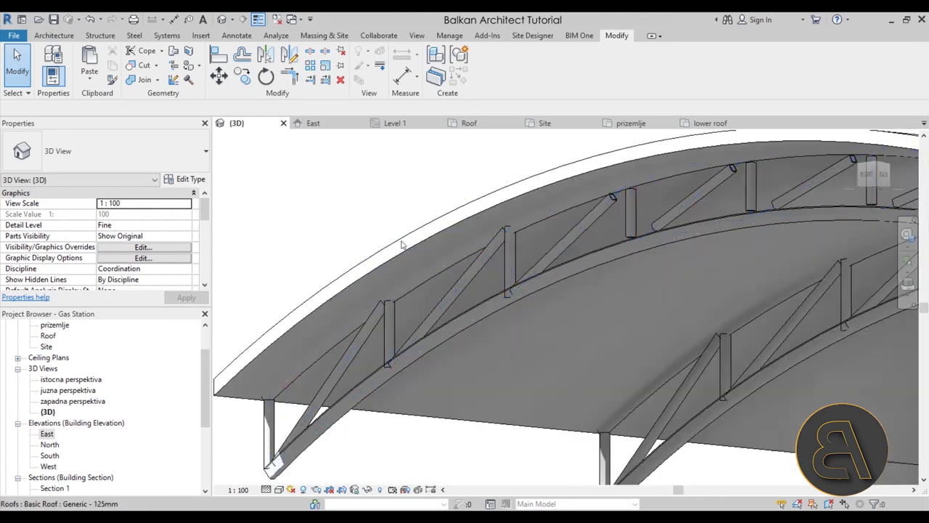
scroll(367, 223, down, 3)
middle_drag(398, 231, 377, 267)
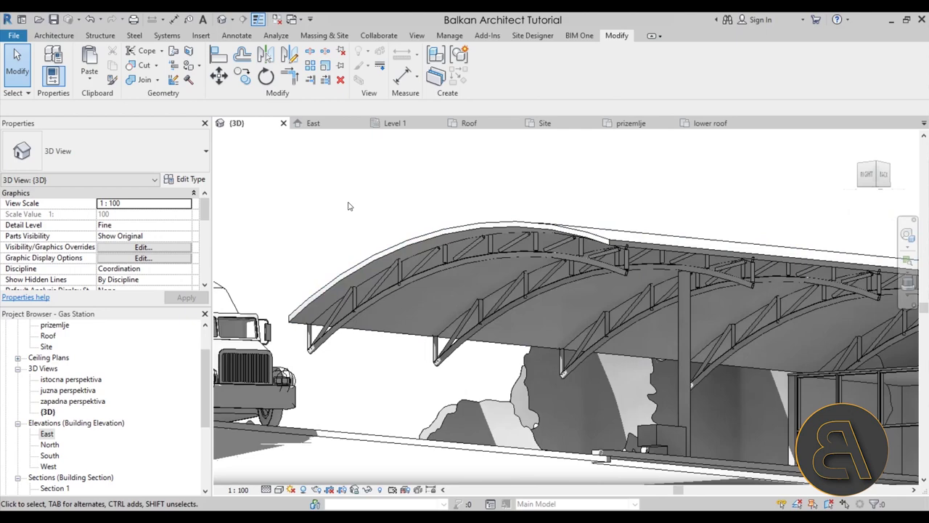
scroll(348, 206, down, 5)
shift+middle_drag(422, 174, 447, 268)
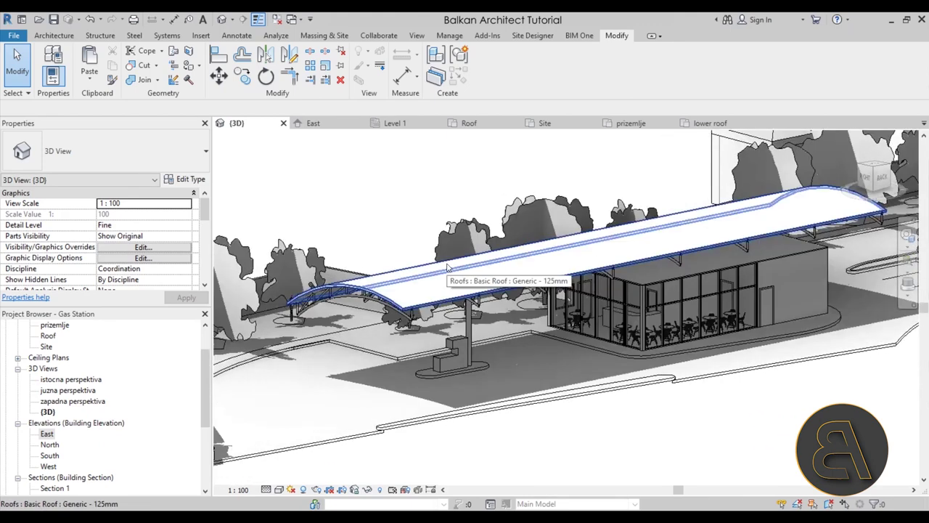